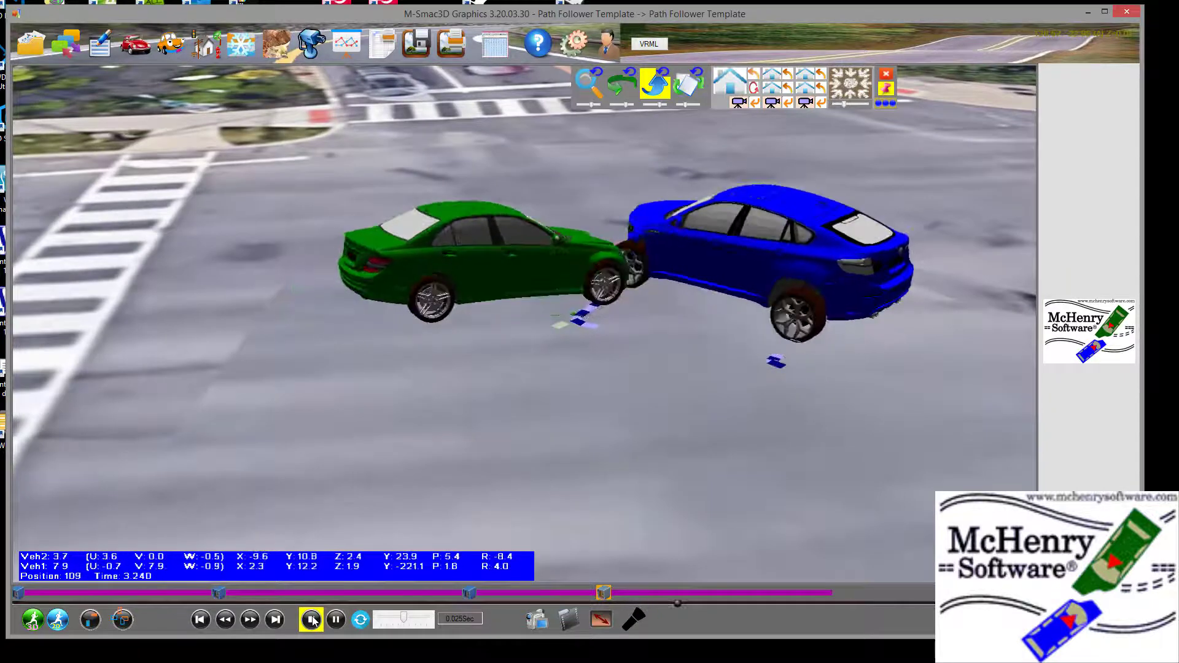
Turn off the tracking camera view and rewind the simulation to about 1.23 s in the overhead home view
{"action": "left_click", "coordinate": [311, 620]}
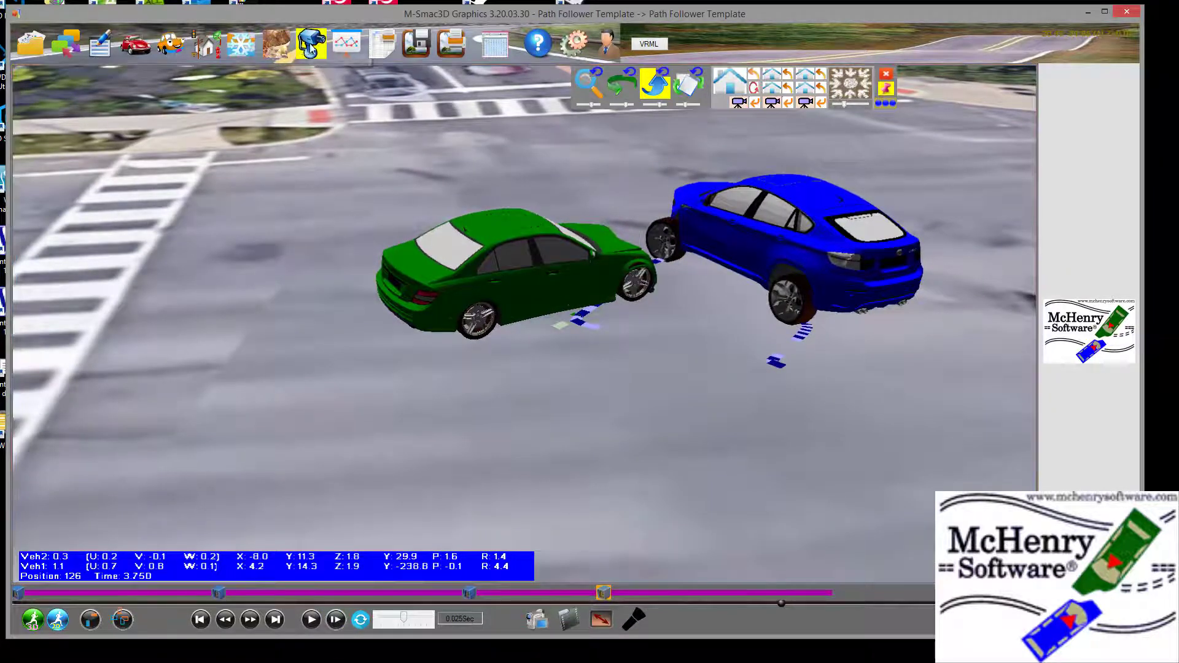
{"action": "left_click", "coordinate": [311, 44]}
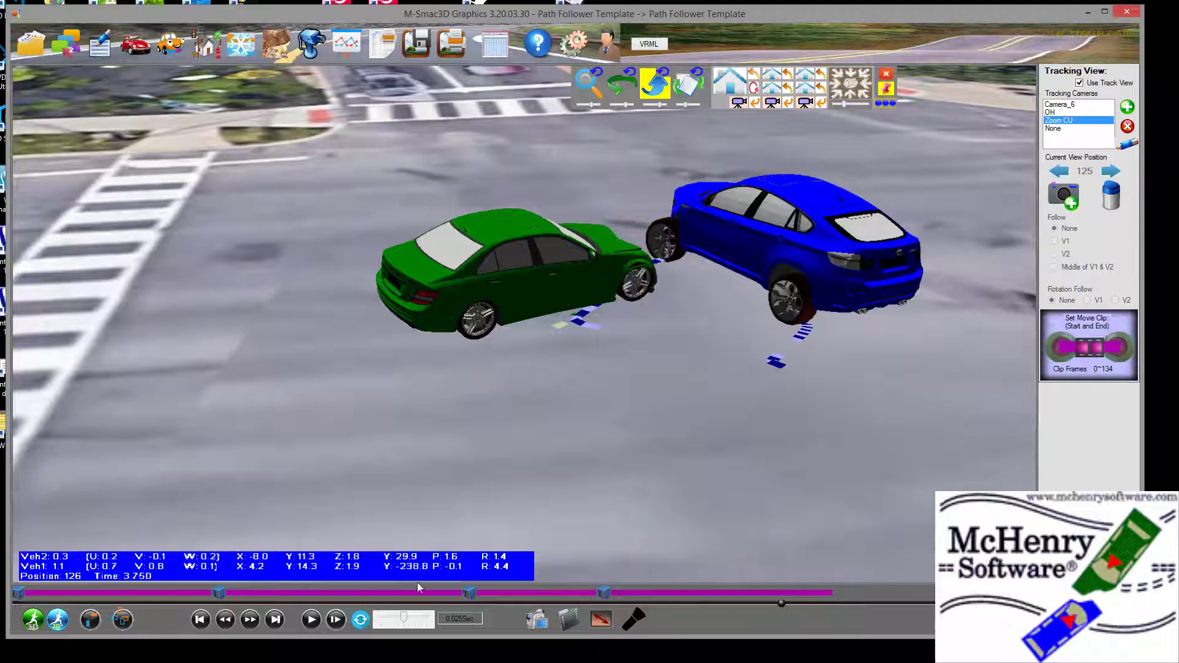
{"action": "left_click", "coordinate": [1080, 83]}
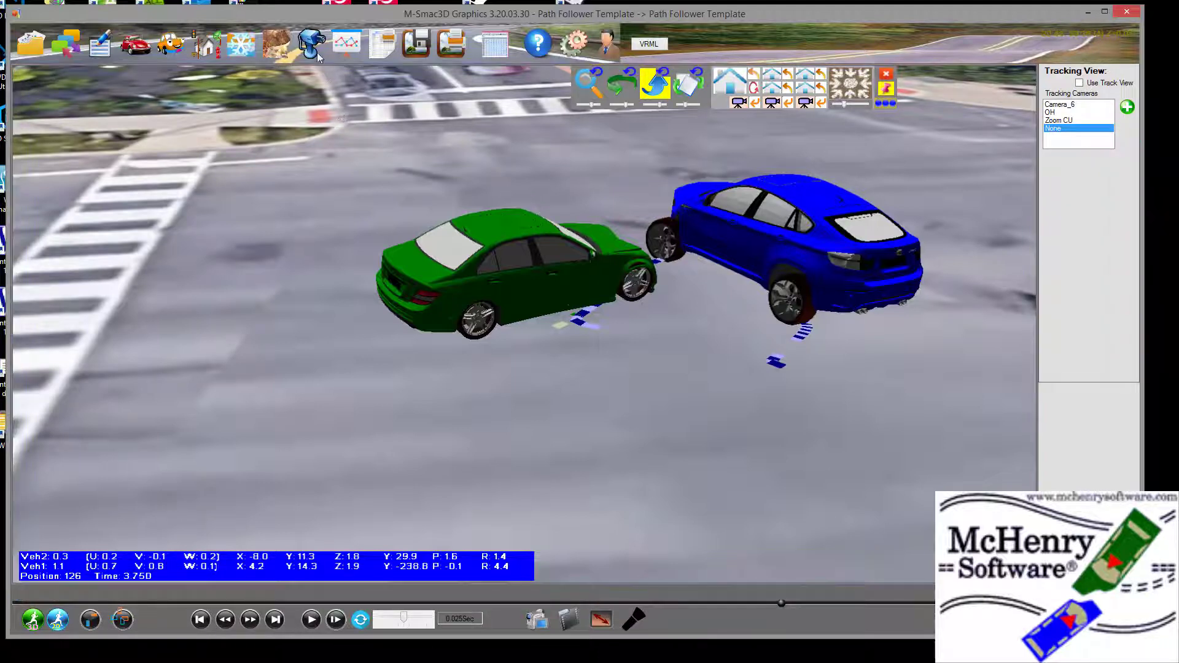
{"action": "left_click", "coordinate": [732, 84]}
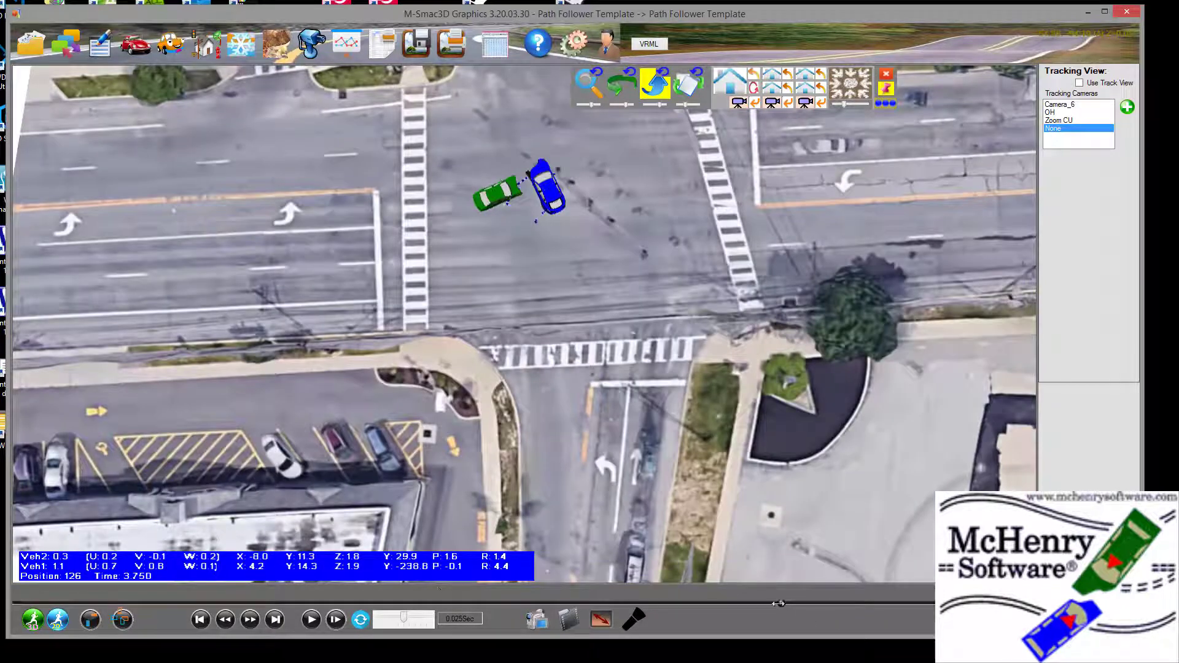
{"action": "left_click_drag", "start_coordinate": [778, 603], "coordinate": [268, 644]}
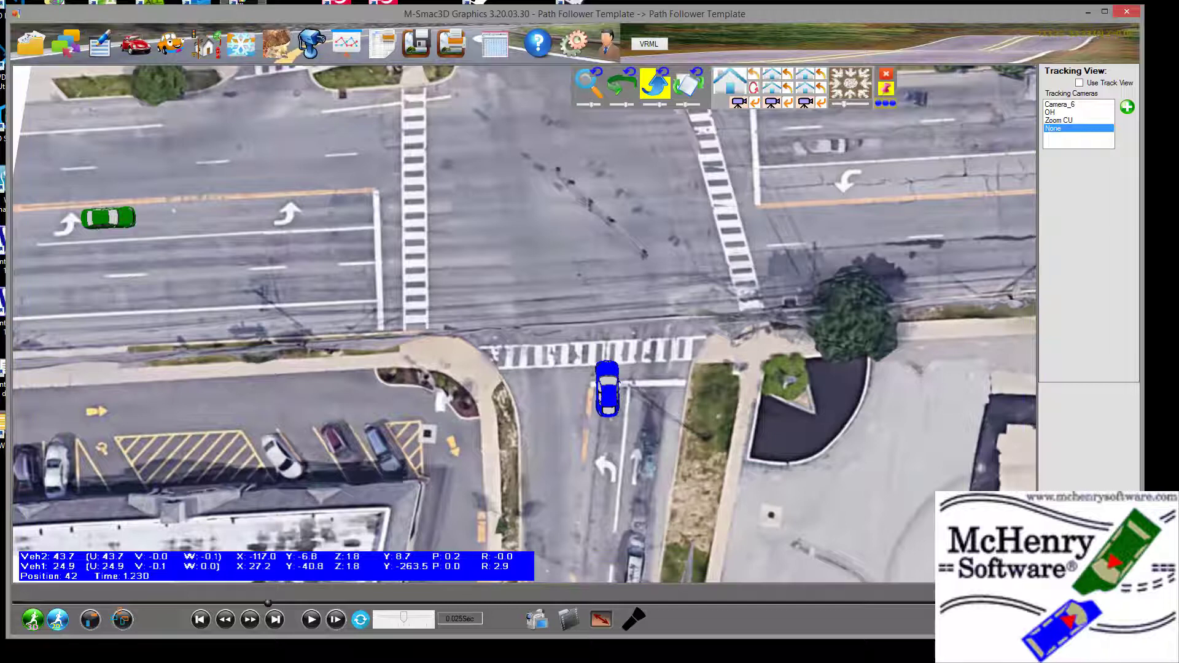
Open the NOCOLL collision interaction option on input card 83 for editing
{"action": "left_click", "coordinate": [100, 45]}
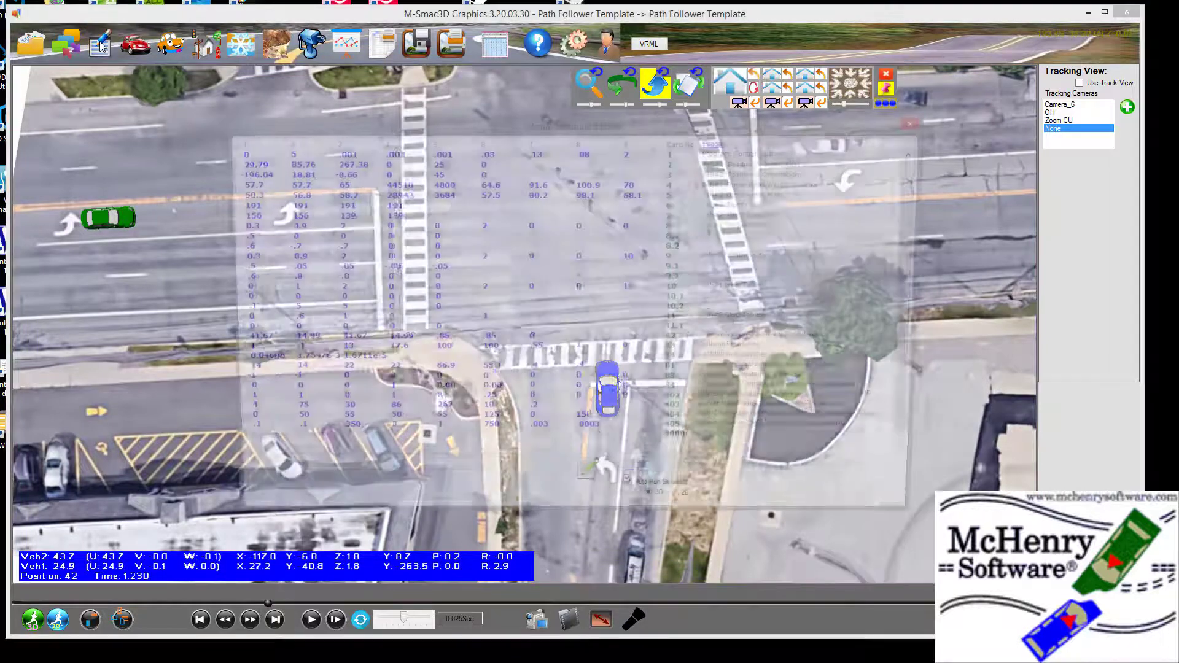
{"action": "left_click_drag", "start_coordinate": [408, 127], "coordinate": [371, 114]}
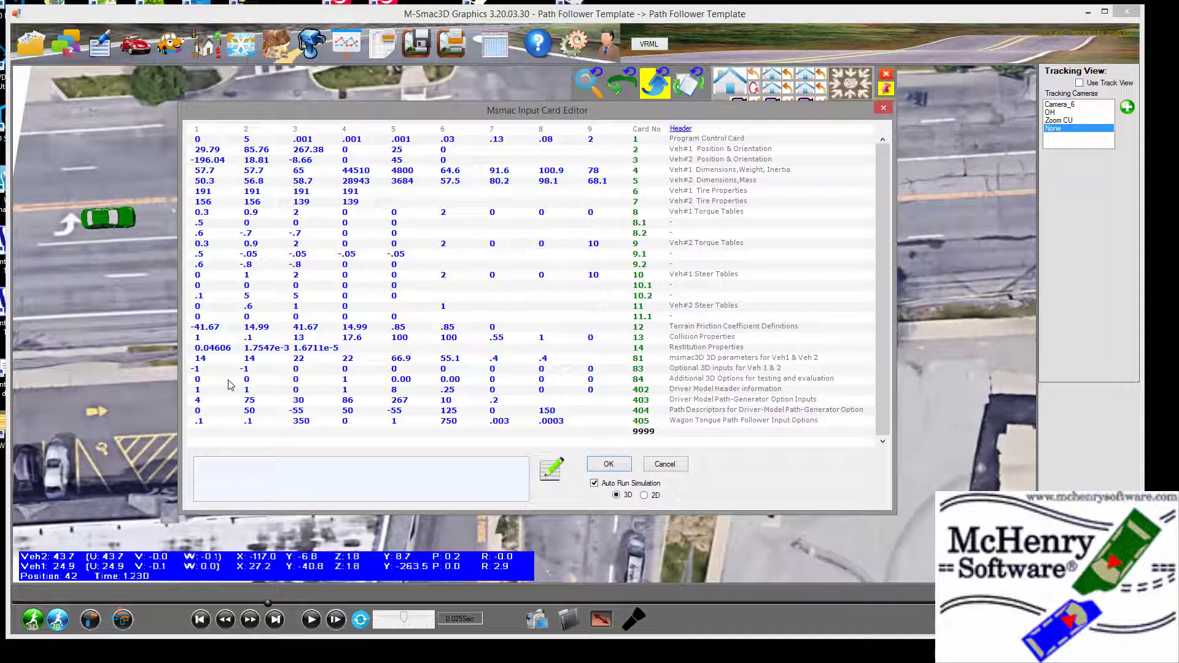
{"action": "left_click", "coordinate": [599, 371]}
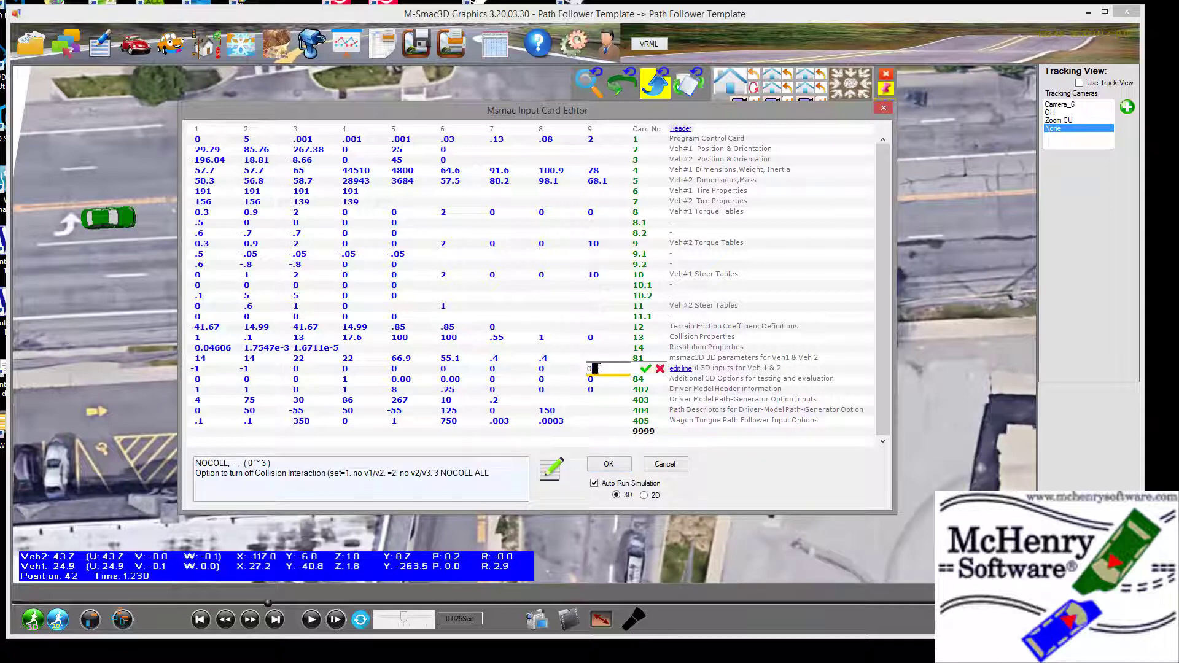
{"action": "left_click", "coordinate": [643, 369]}
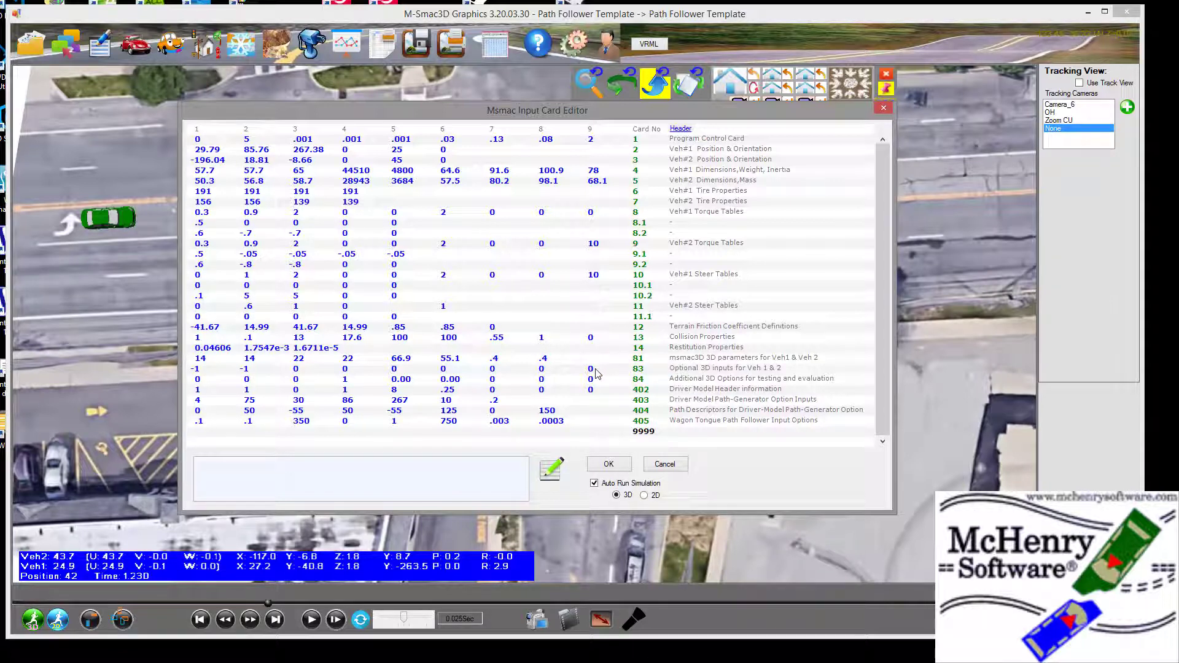
{"action": "left_click", "coordinate": [597, 370]}
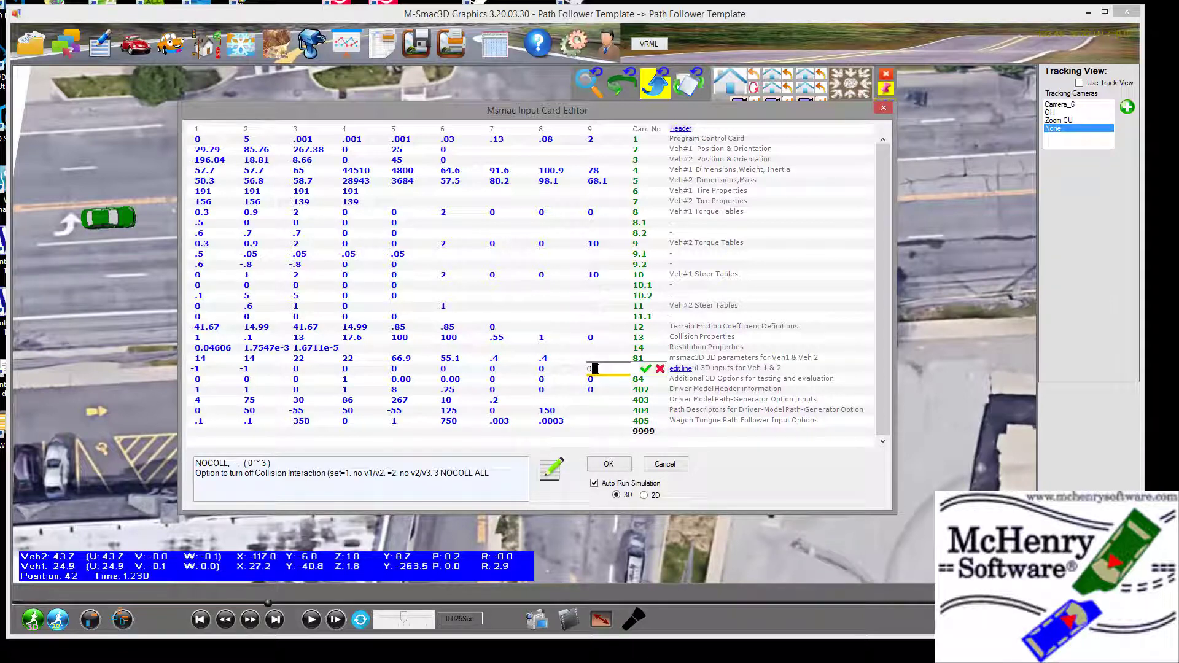
Look up the card 83 help and read the NoColl12 description, including how to turn off collision interaction between vehicles
{"action": "key", "text": "F1"}
{"action": "left_click_drag", "start_coordinate": [372, 27], "coordinate": [513, 53]}
{"action": "scroll", "coordinate": [572, 338], "scroll_direction": "down", "scroll_amount": 5}
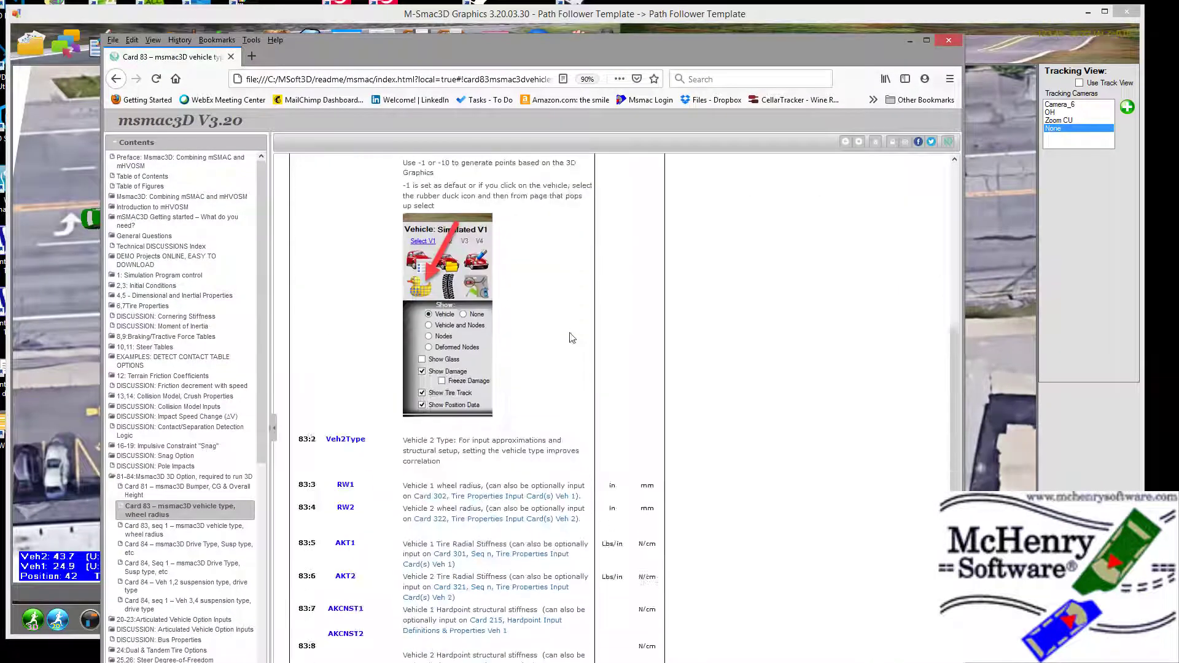
{"action": "scroll", "coordinate": [571, 338], "scroll_direction": "down", "scroll_amount": 2}
{"action": "scroll", "coordinate": [571, 334], "scroll_direction": "down", "scroll_amount": 1}
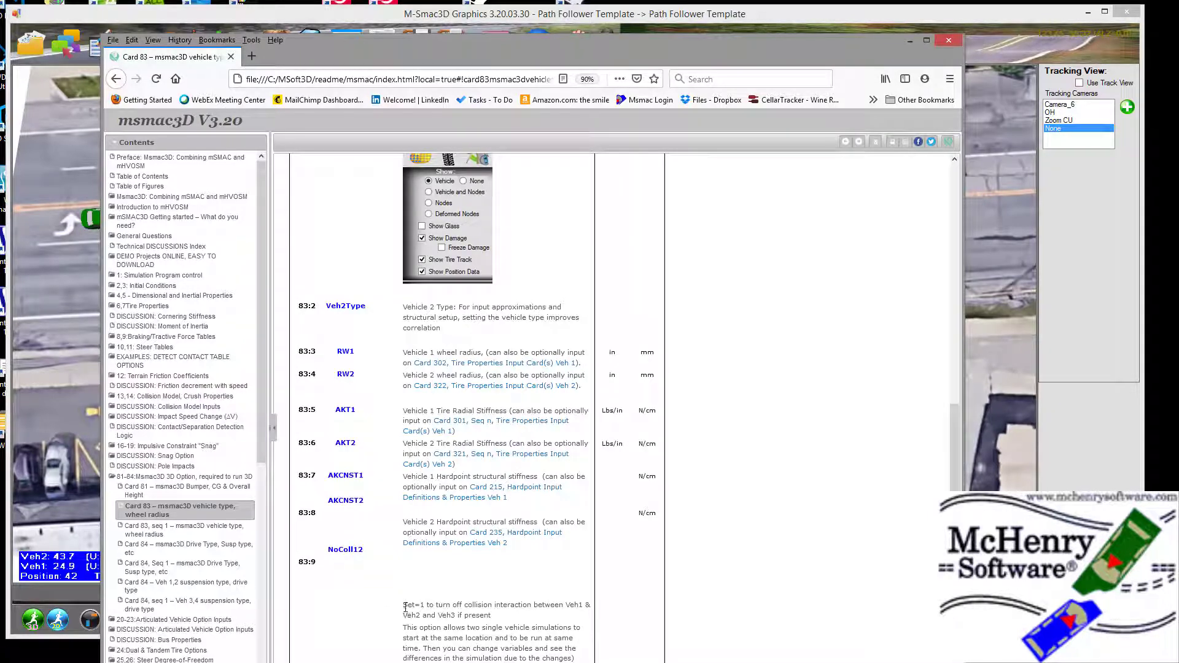
{"action": "left_click_drag", "start_coordinate": [404, 607], "coordinate": [559, 658]}
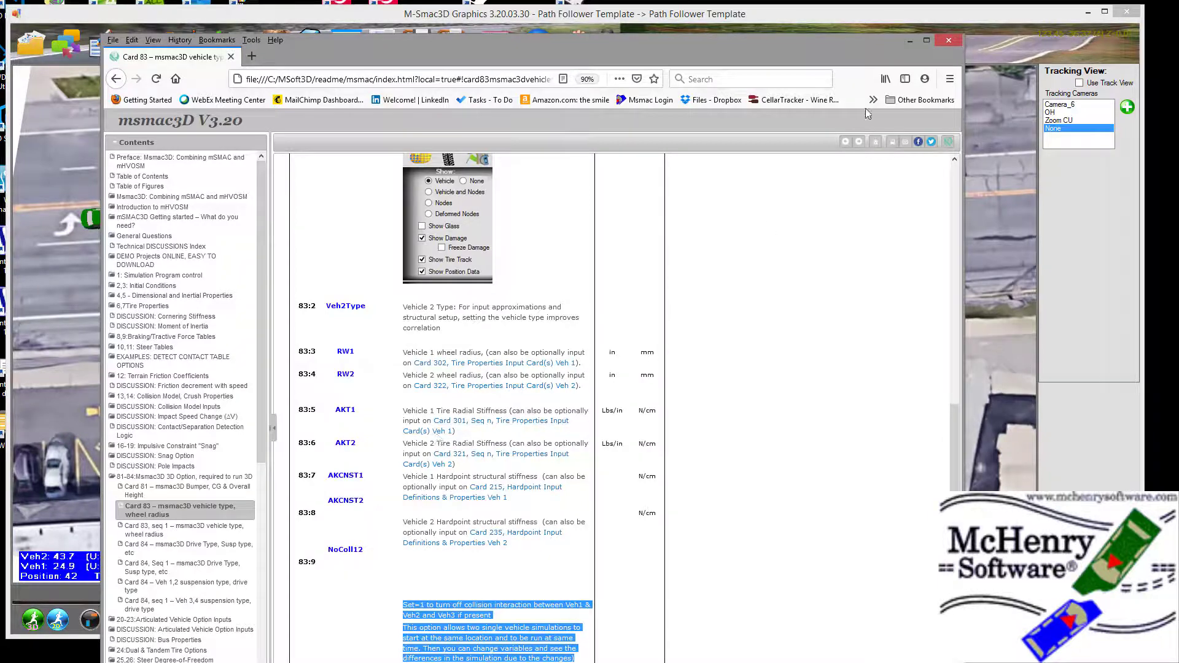
{"action": "left_click", "coordinate": [945, 41]}
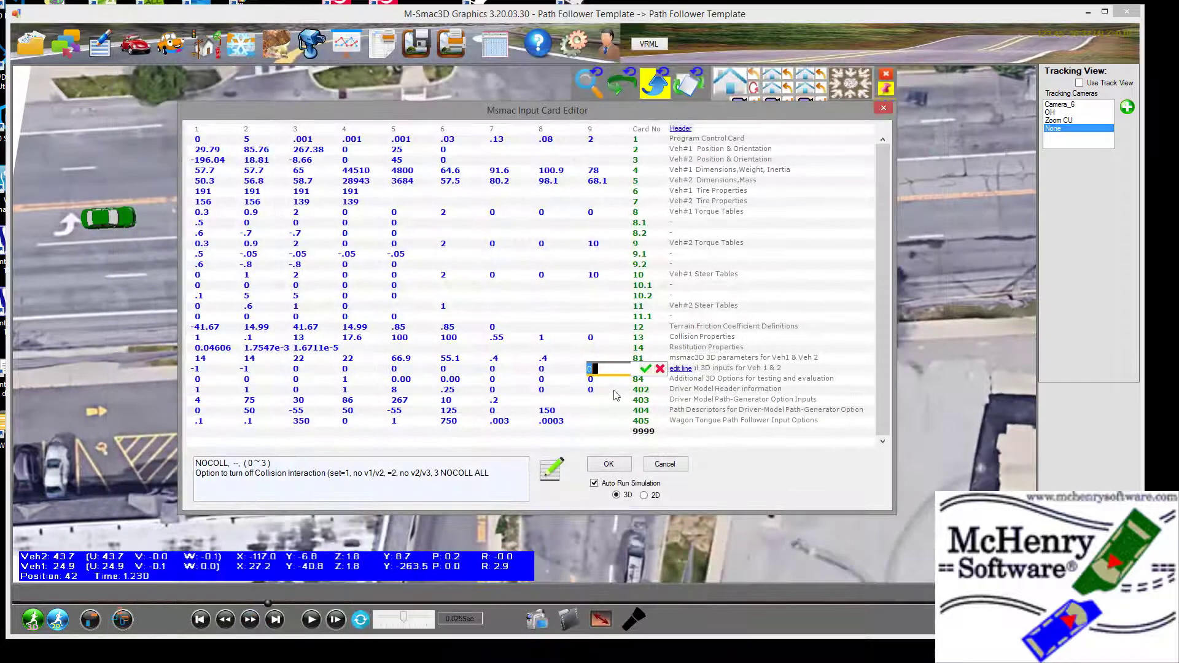
Set the NOCOLL option on card 83 to 1 and apply the input cards
{"action": "type", "text": "1"}
{"action": "key", "text": "Return"}
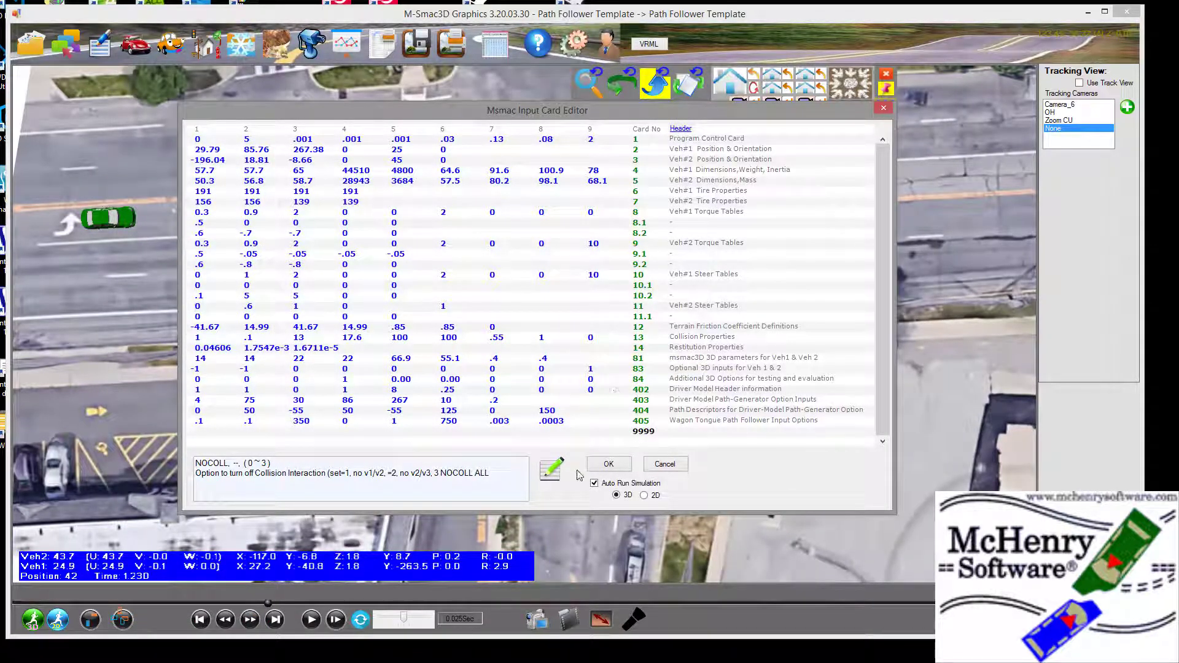
{"action": "left_click", "coordinate": [607, 467]}
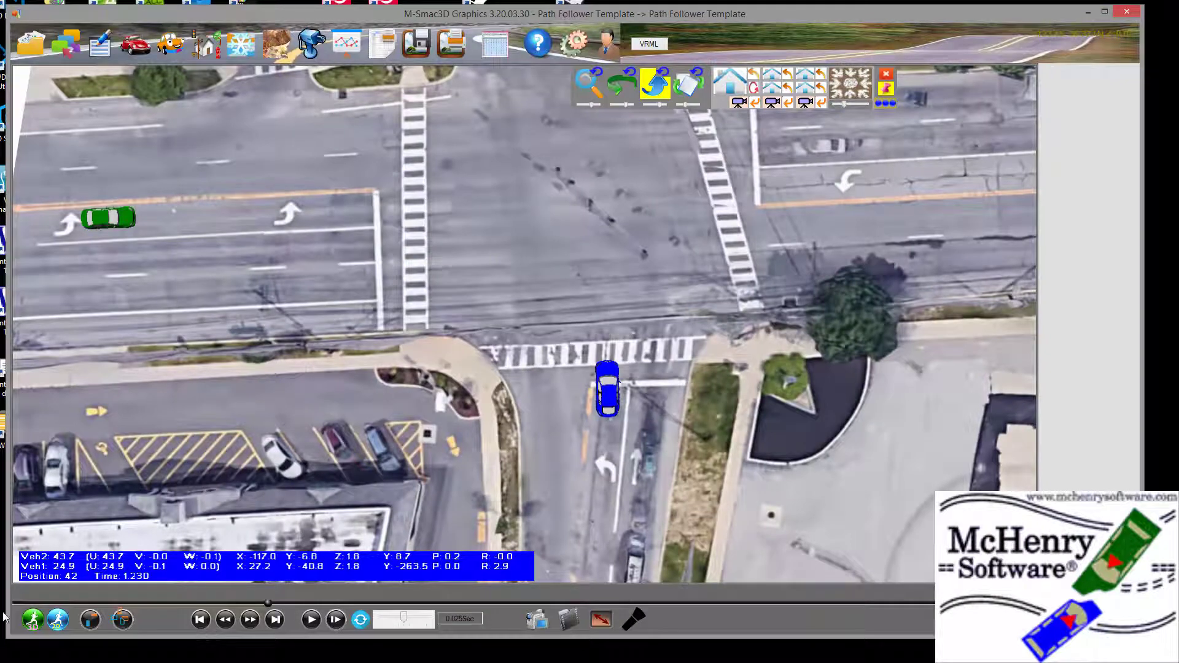
Run the 3D simulation with collision interaction turned off and play back both vehicles' motion through the intersection
{"action": "left_click", "coordinate": [31, 617]}
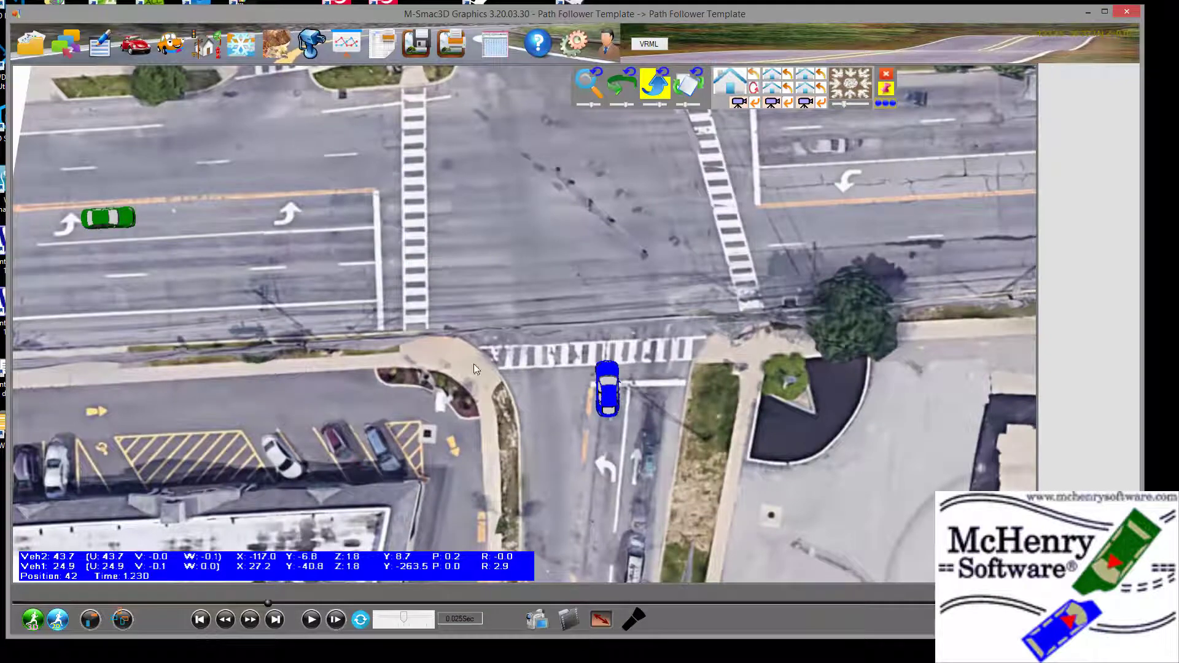
{"action": "left_click", "coordinate": [311, 619]}
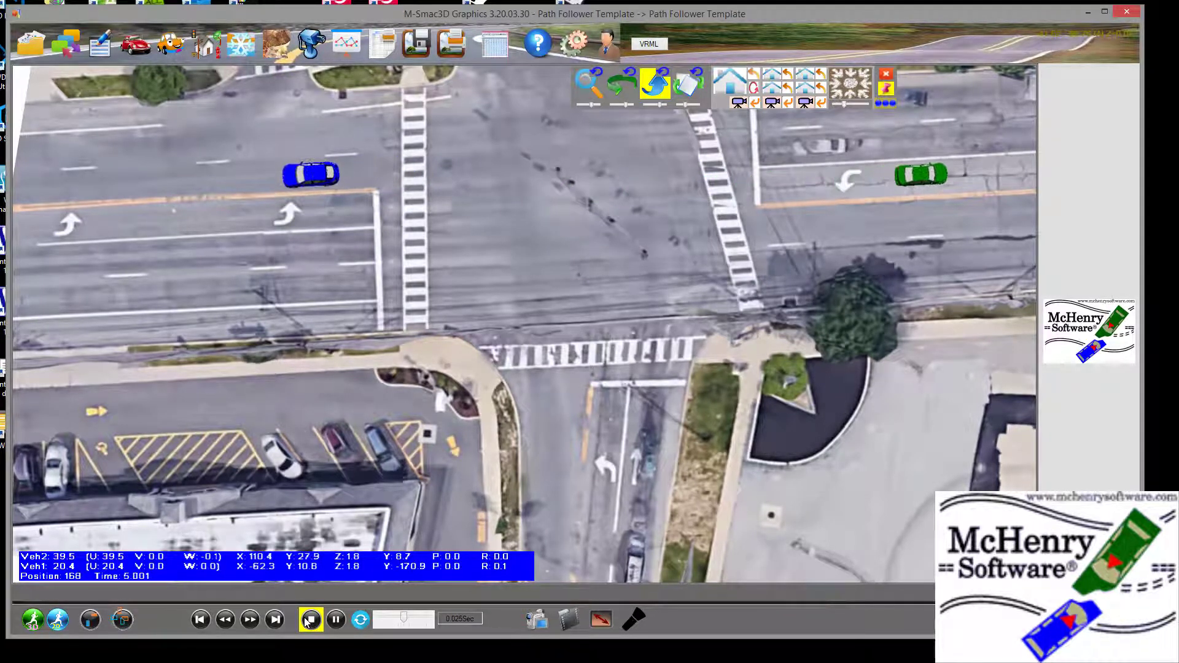
{"action": "left_click", "coordinate": [336, 619]}
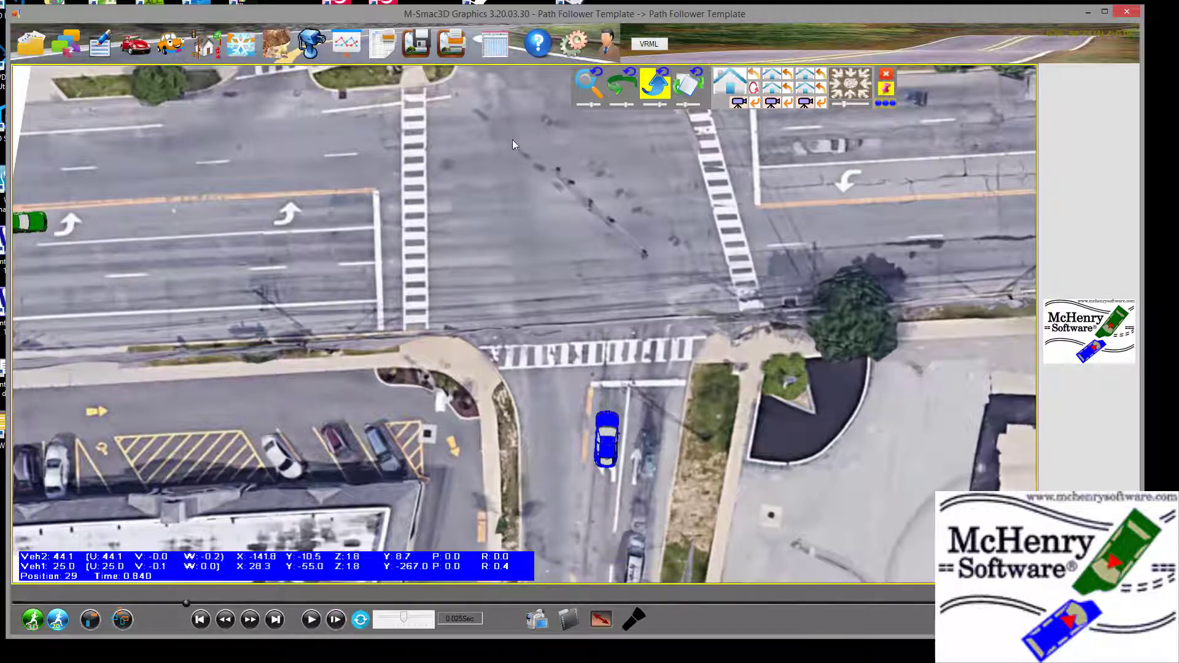
Unhide the Path/Driver line in the display settings so the path is drawn in the scene
{"action": "left_click", "coordinate": [578, 47]}
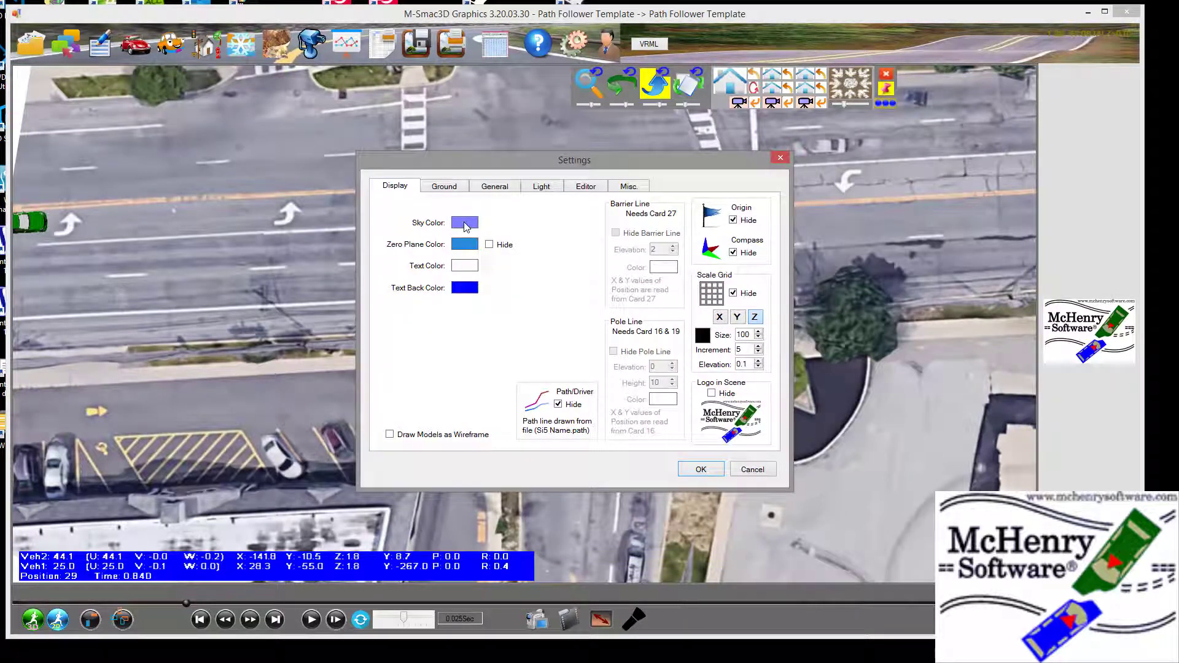
{"action": "left_click", "coordinate": [449, 191]}
{"action": "left_click", "coordinate": [496, 188]}
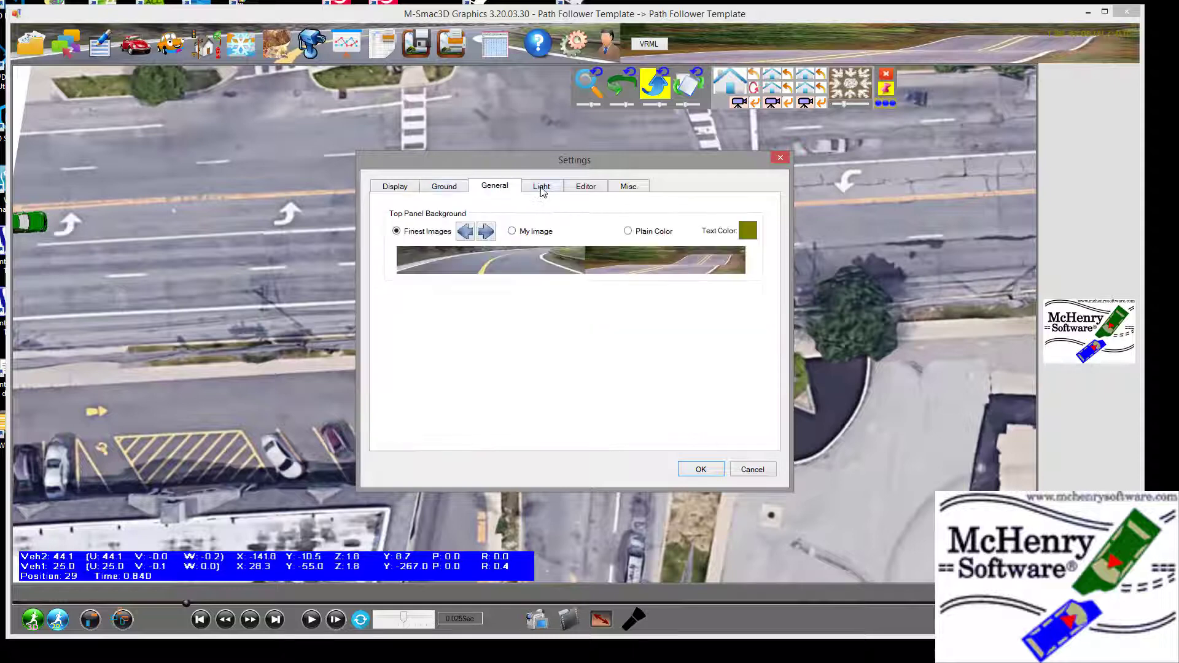
{"action": "left_click", "coordinate": [543, 189]}
{"action": "left_click", "coordinate": [587, 188]}
{"action": "left_click", "coordinate": [629, 187]}
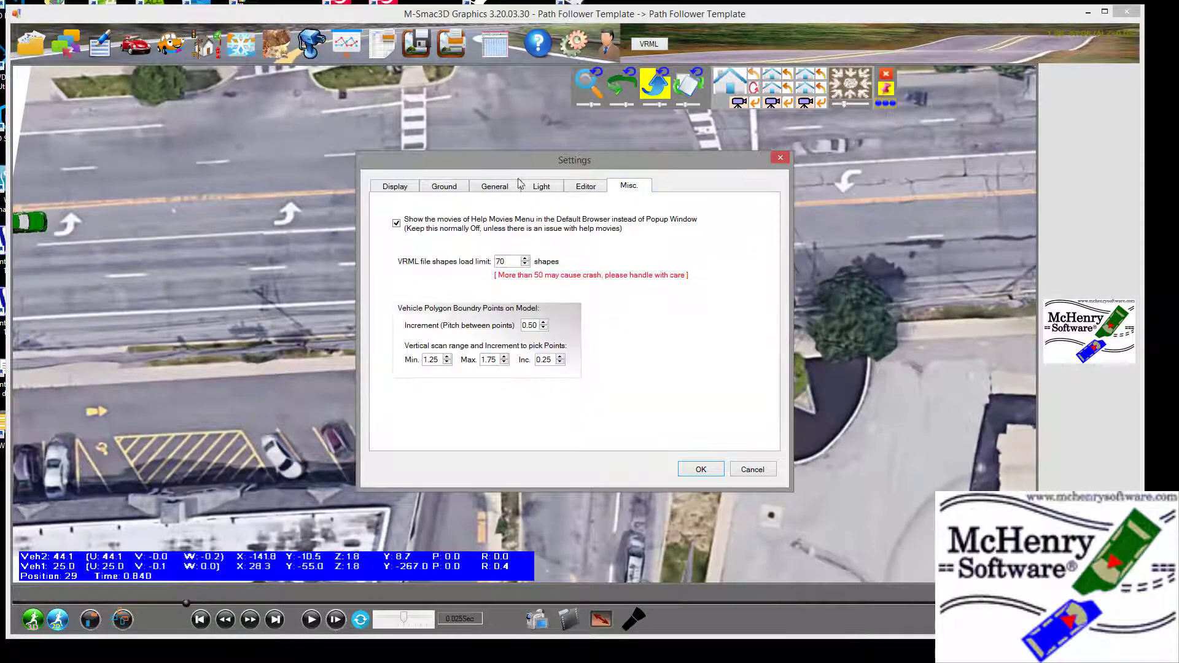
{"action": "left_click", "coordinate": [390, 189]}
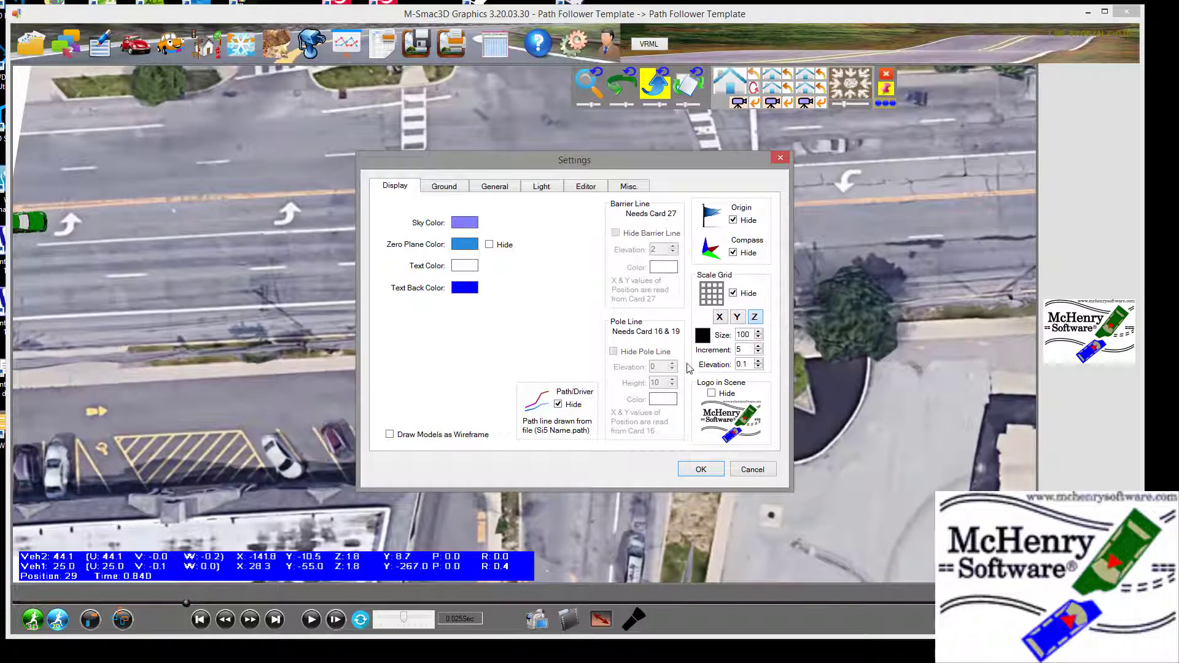
{"action": "left_click", "coordinate": [558, 404]}
{"action": "left_click", "coordinate": [699, 470]}
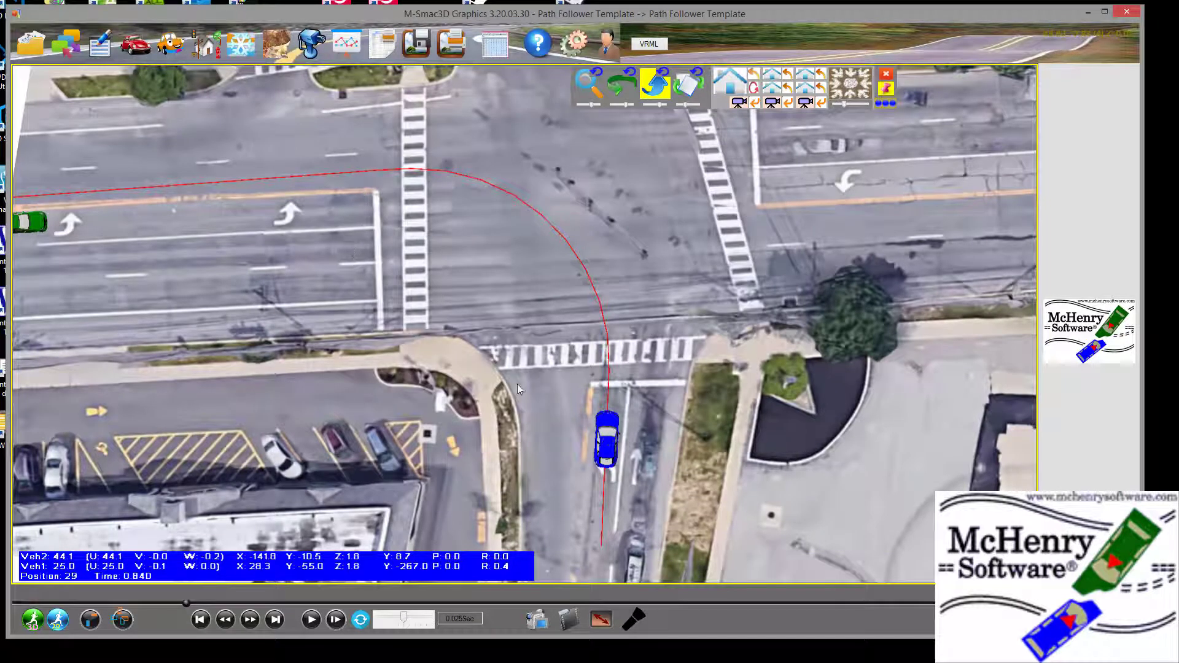
Examine the input cards against the displayed path, including the simulation end time (TF) on card 1
{"action": "left_click", "coordinate": [103, 54]}
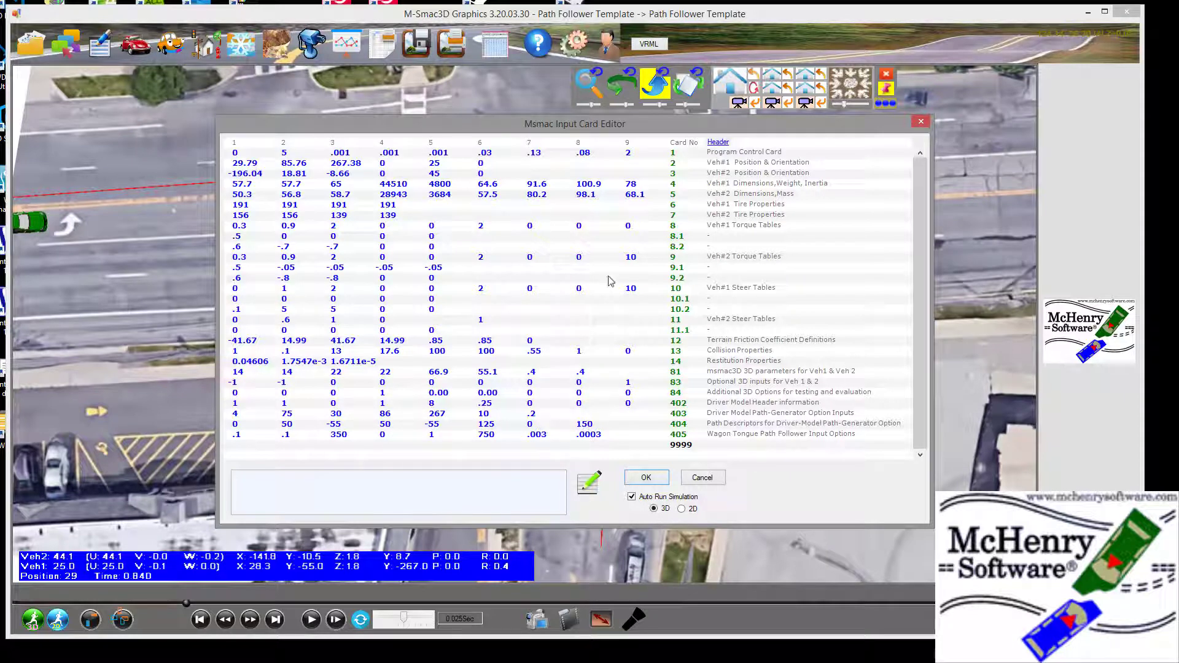
{"action": "left_click_drag", "start_coordinate": [466, 133], "coordinate": [449, 444]}
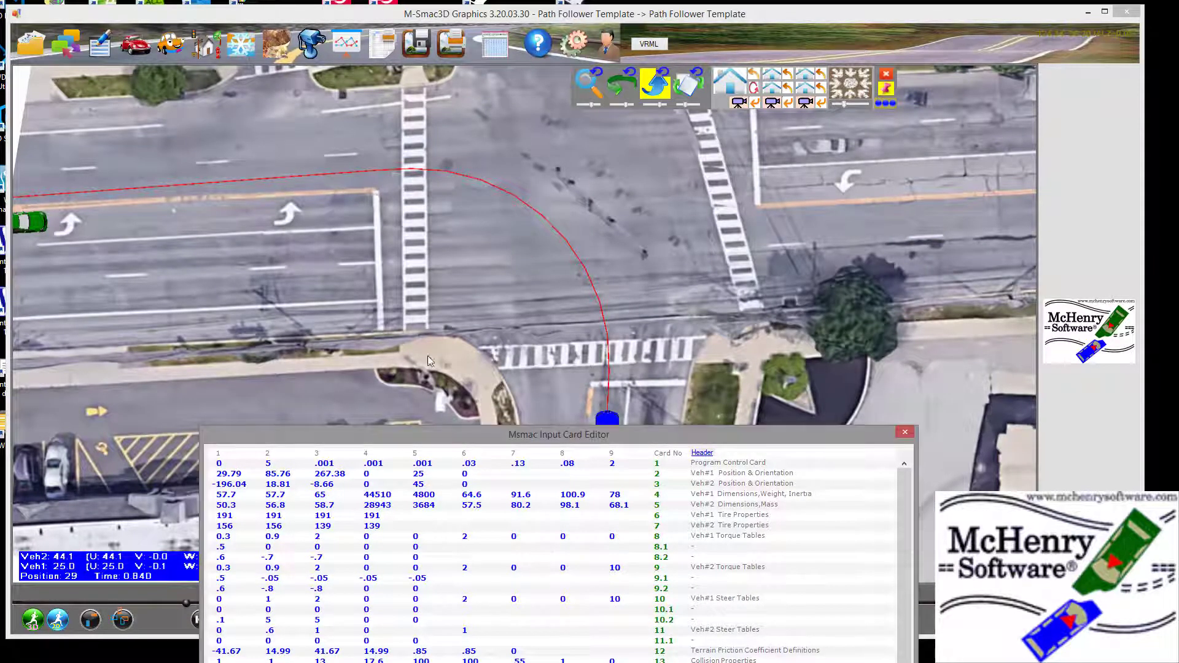
{"action": "left_click_drag", "start_coordinate": [595, 440], "coordinate": [544, 127]}
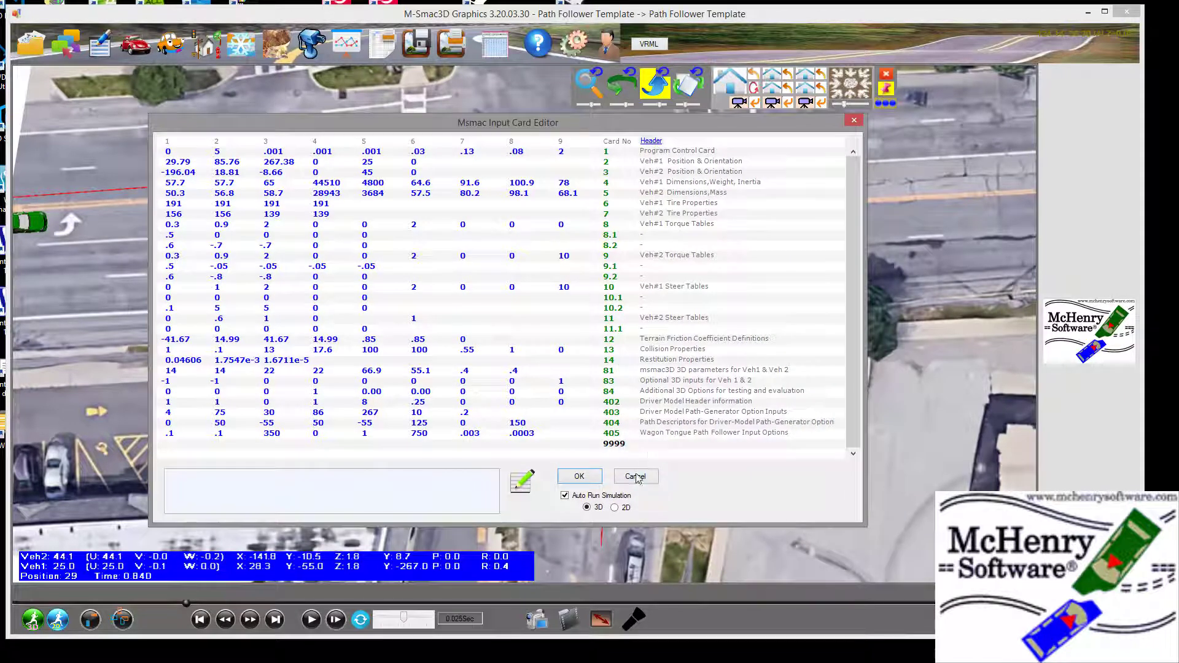
{"action": "left_click", "coordinate": [216, 151]}
{"action": "key", "text": "BackSpace"}
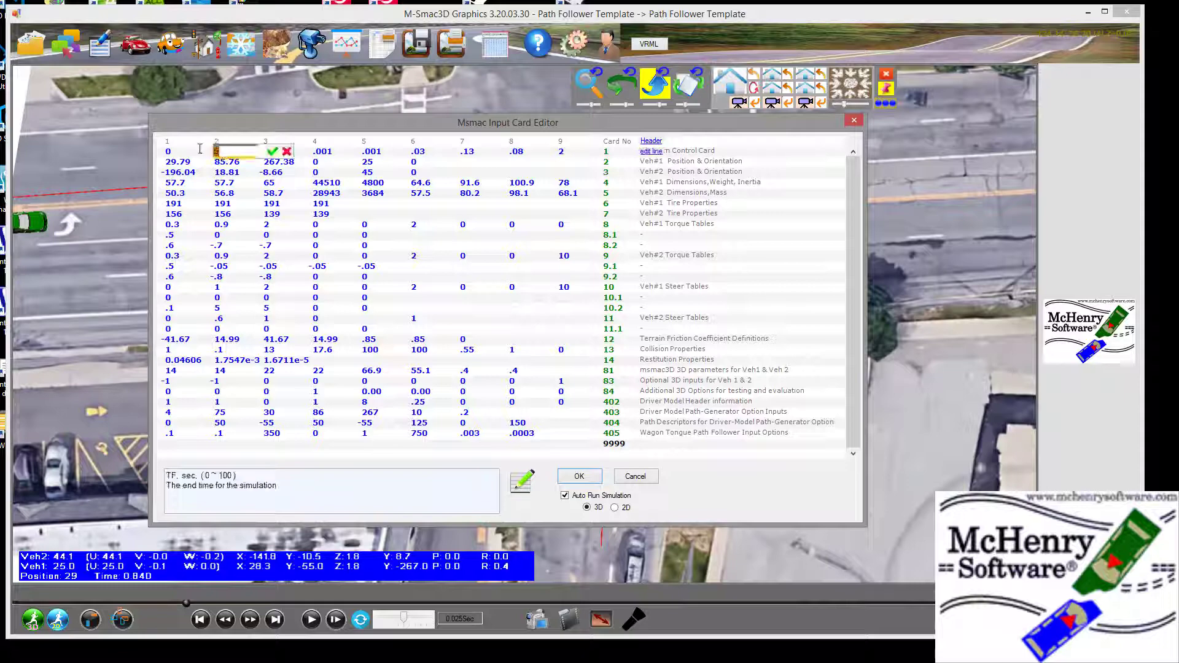
{"action": "type", "text": "0"}
{"action": "key", "text": "Return"}
{"action": "left_click", "coordinate": [579, 476]}
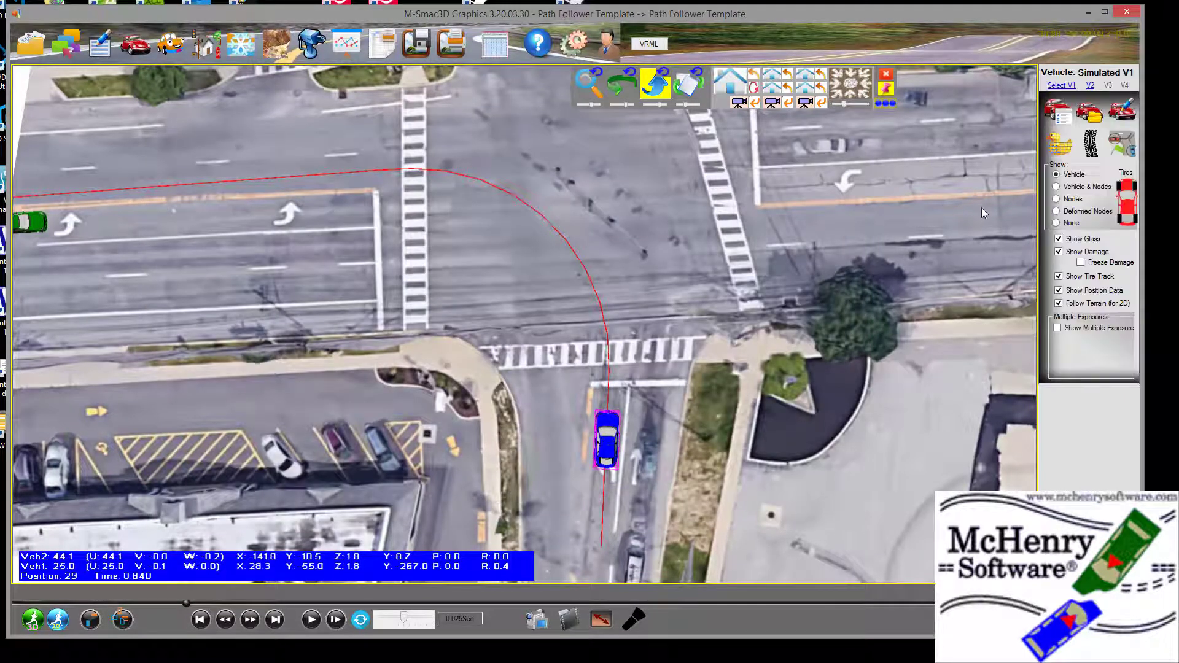
Move vehicle 1's initial position forward along its lane to about X 28.7, Y 72.8 on card 2
{"action": "left_click", "coordinate": [1119, 141]}
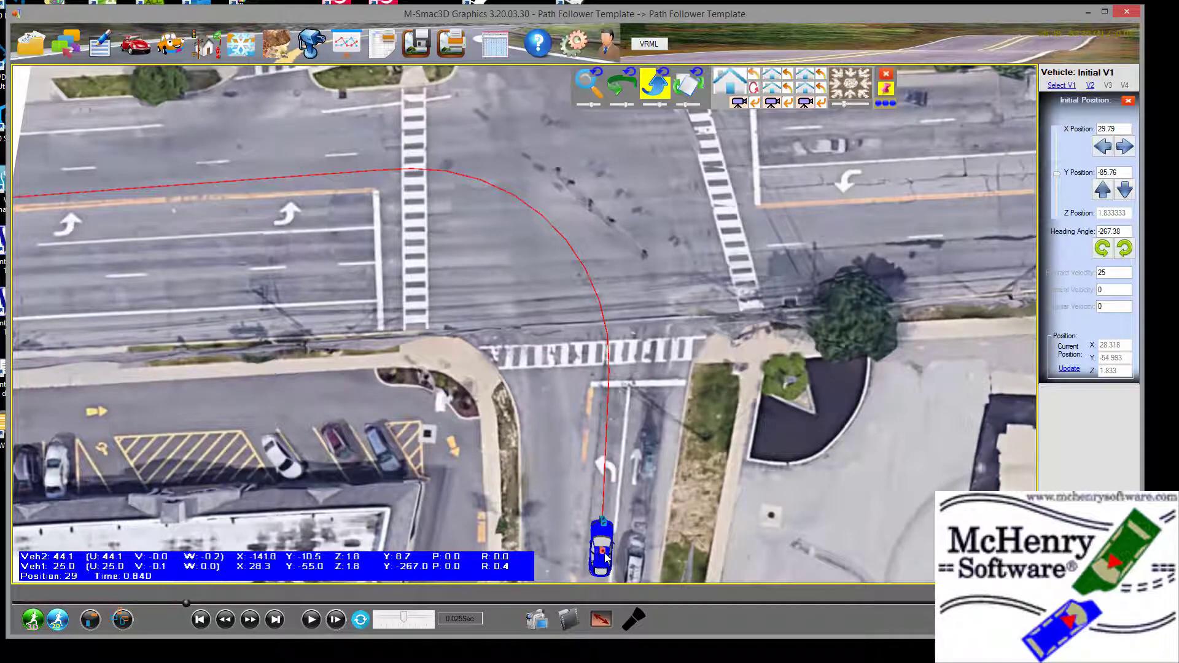
{"action": "left_click_drag", "start_coordinate": [605, 556], "coordinate": [606, 503]}
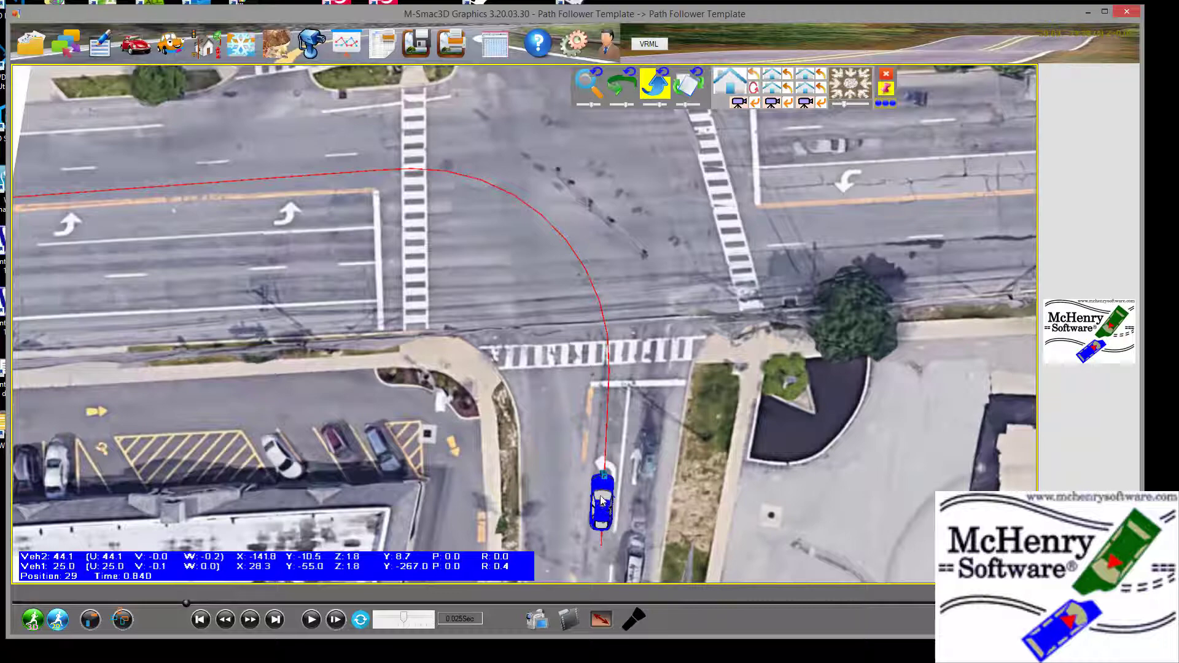
{"action": "left_click", "coordinate": [97, 51]}
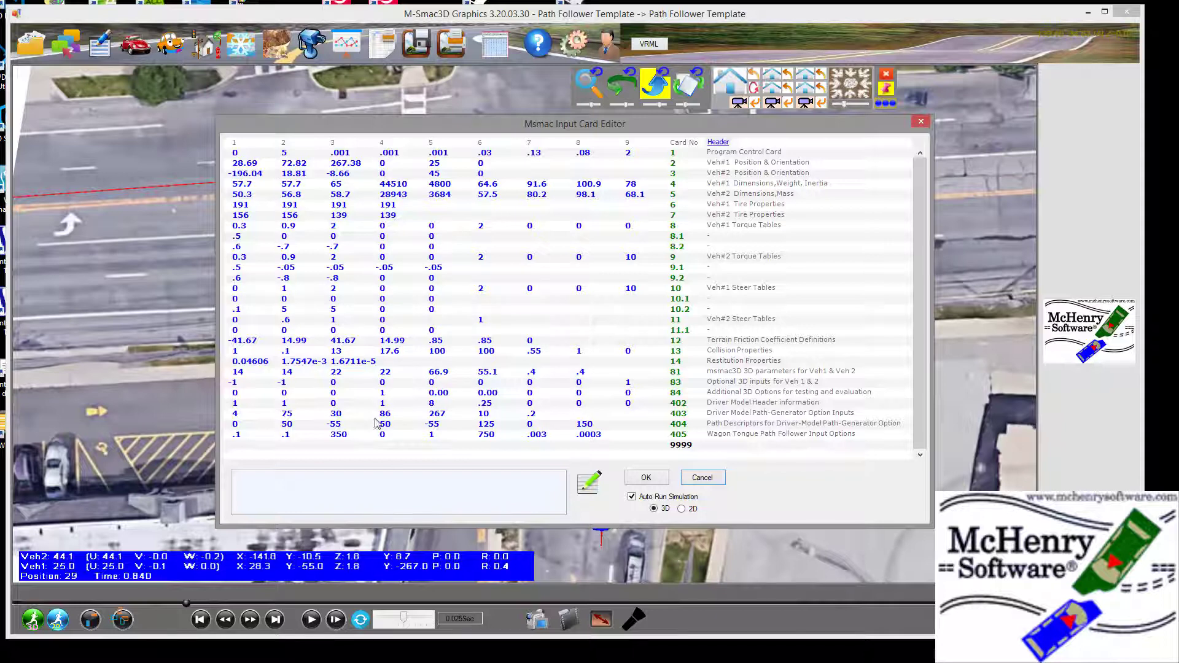
{"action": "left_click", "coordinate": [307, 418]}
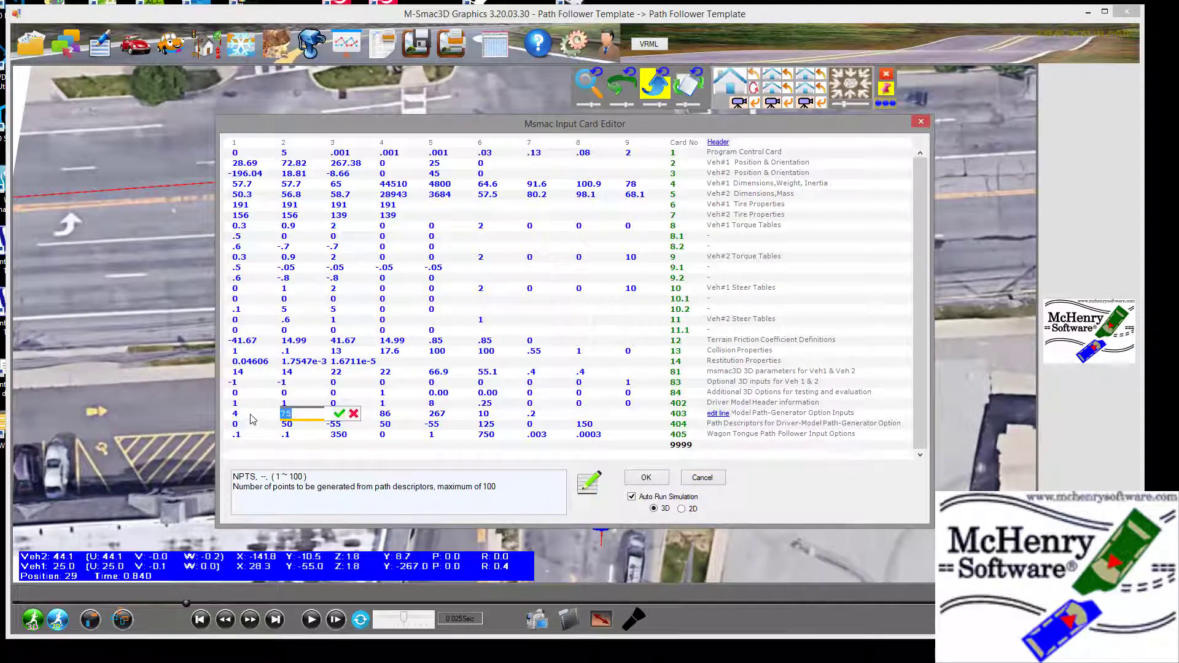
{"action": "left_click", "coordinate": [251, 420]}
{"action": "left_click", "coordinate": [290, 415]}
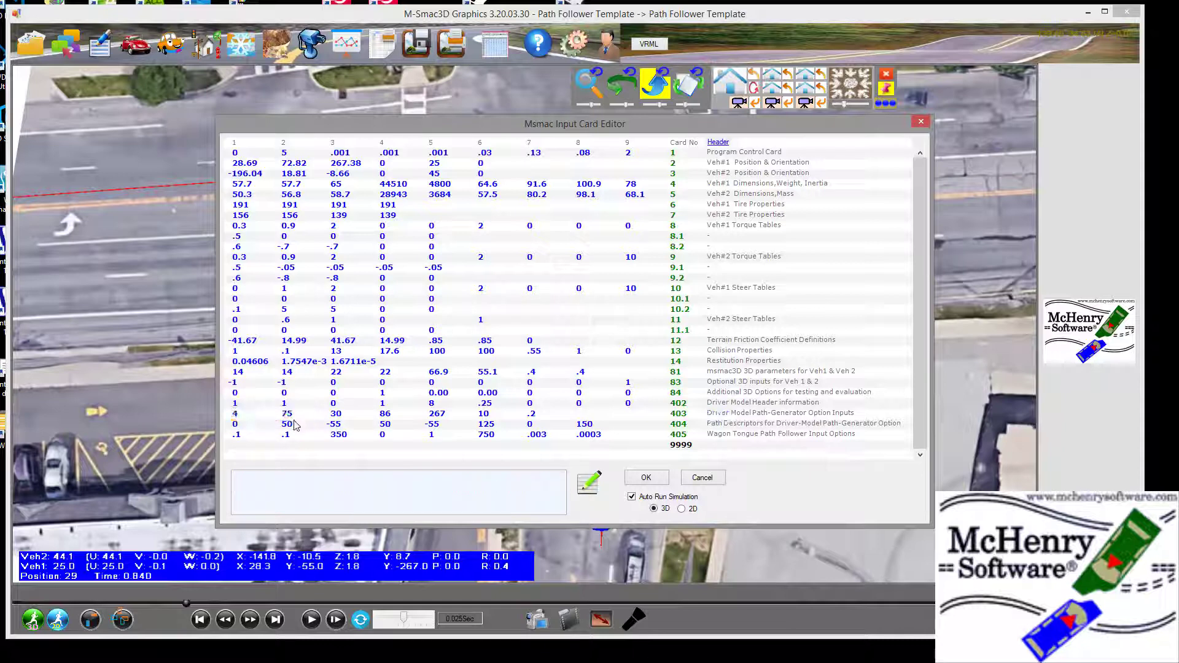
{"action": "left_click", "coordinate": [353, 417]}
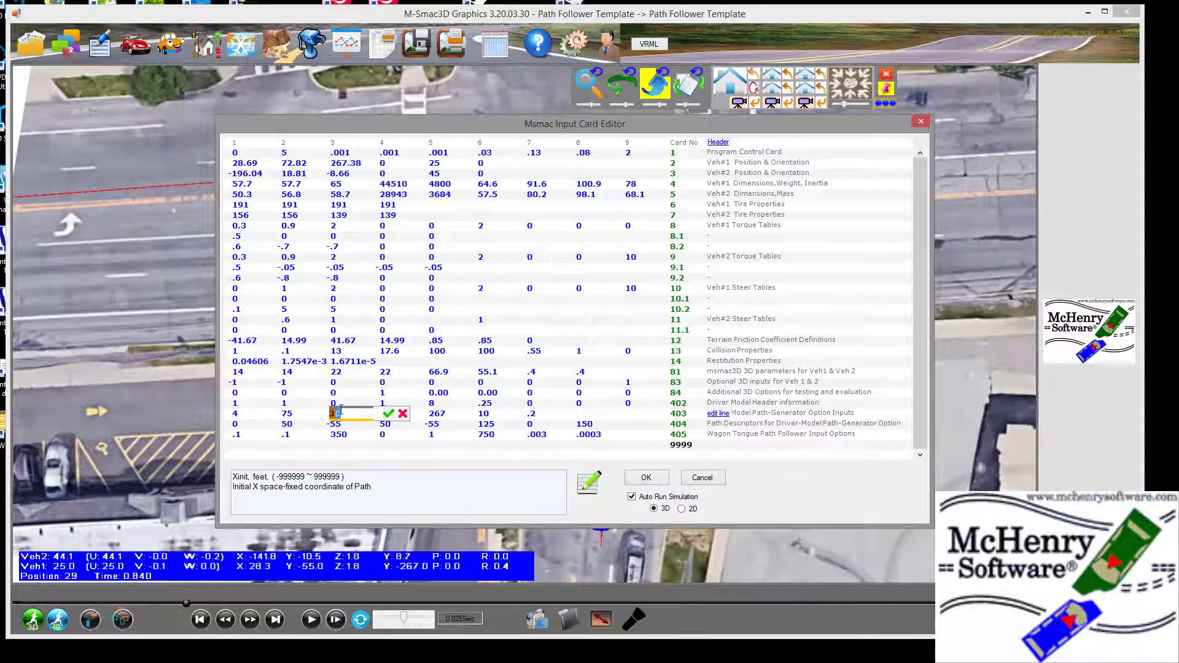
{"action": "type", "text": "27"}
{"action": "key", "text": "BackSpace"}
{"action": "type", "text": "8"}
{"action": "key", "text": "Return"}
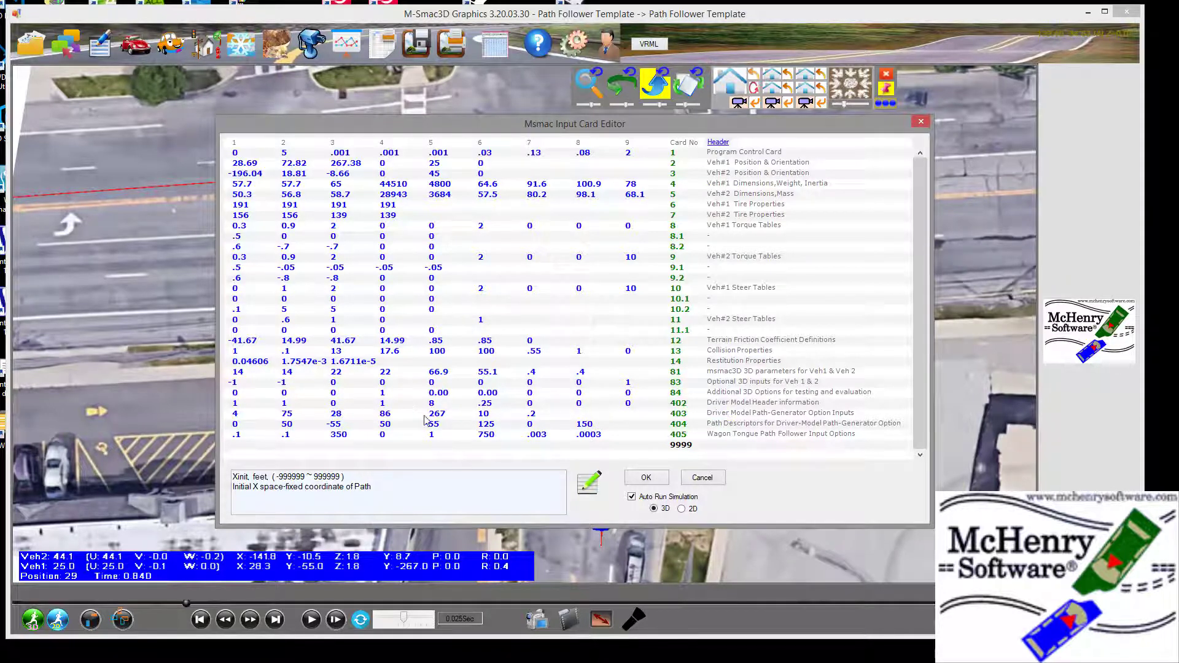
{"action": "left_click", "coordinate": [404, 417]}
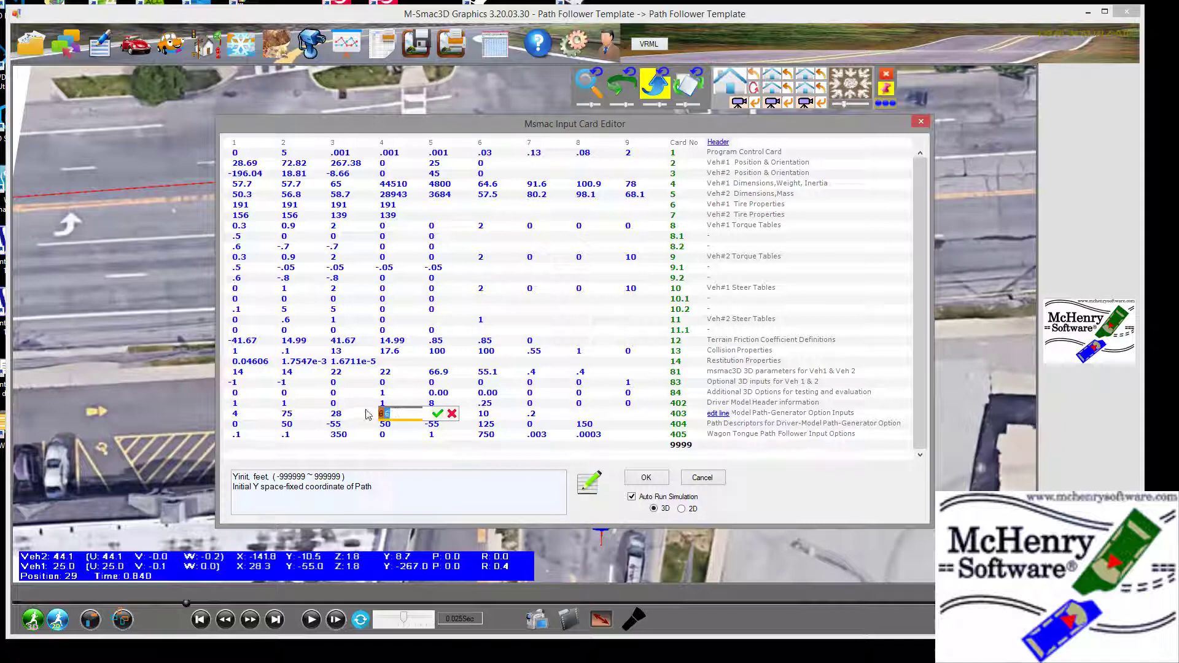
{"action": "type", "text": "73"}
{"action": "key", "text": "Return"}
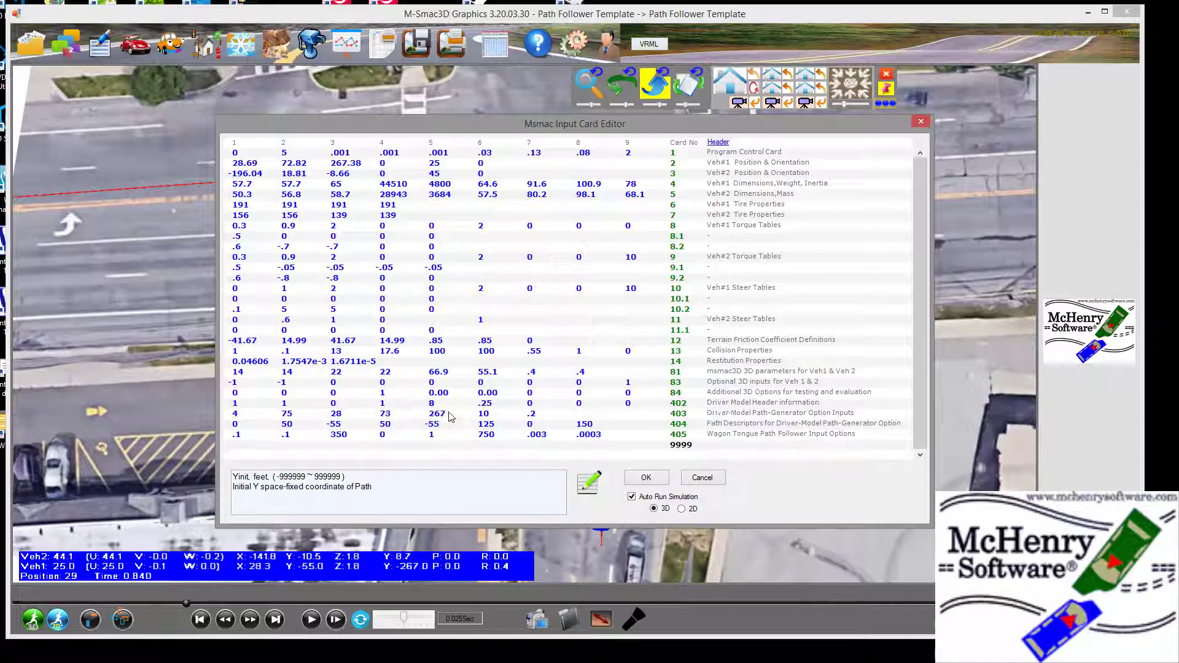
{"action": "left_click", "coordinate": [451, 417]}
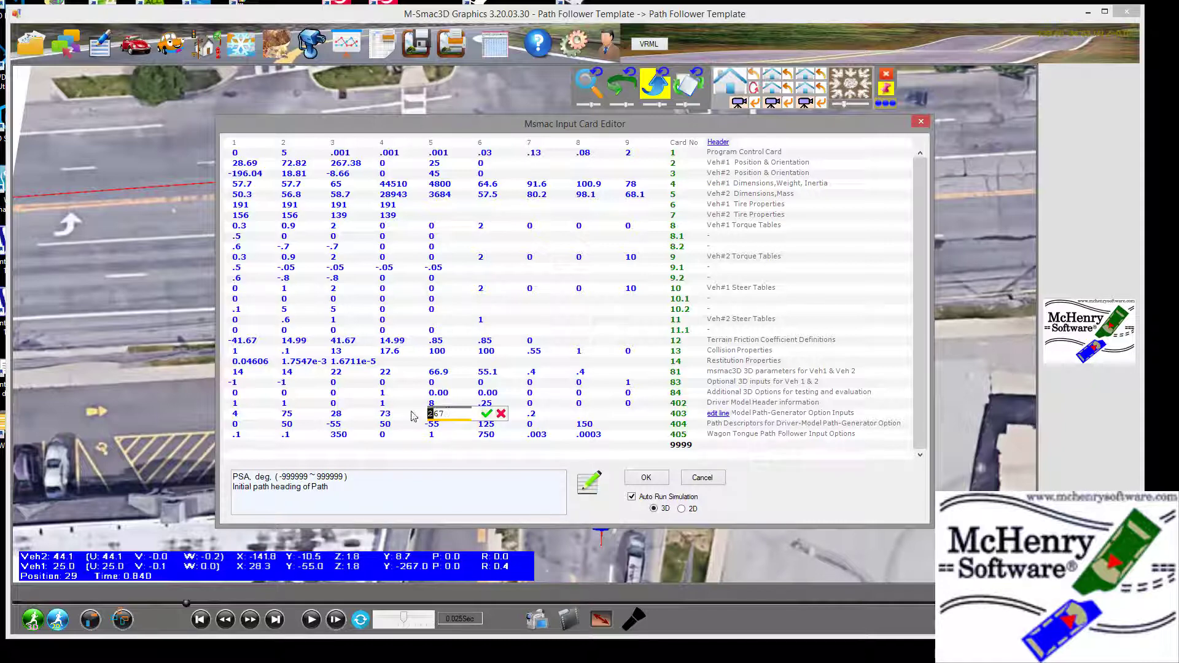
{"action": "left_click", "coordinate": [303, 430]}
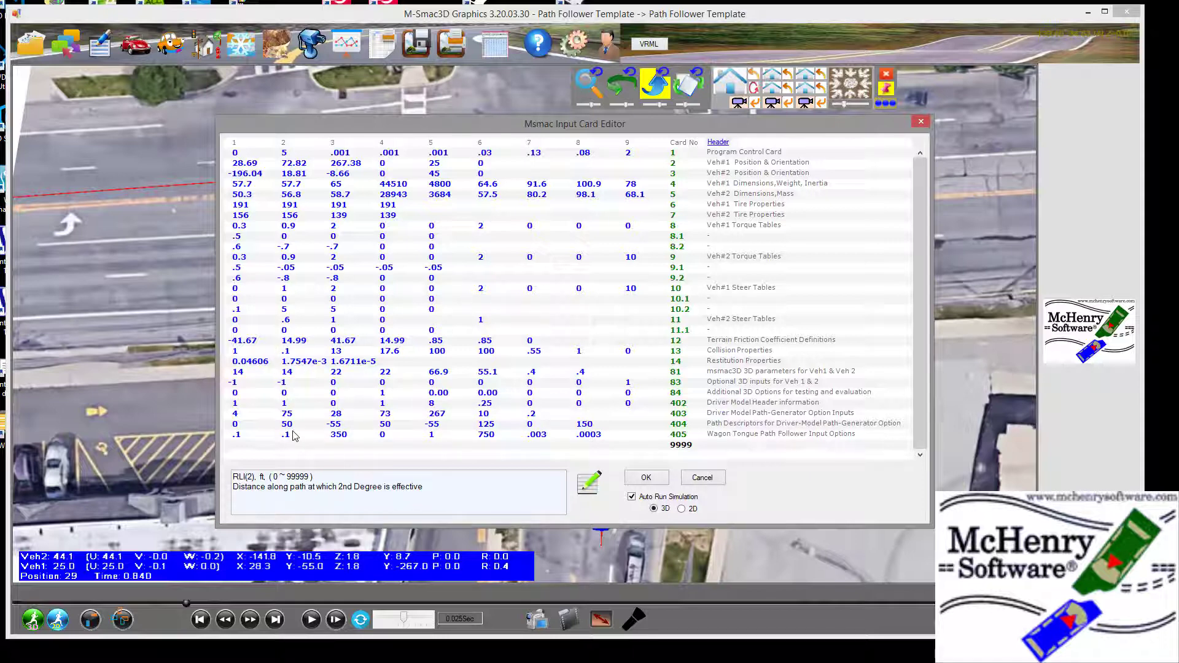
{"action": "left_click", "coordinate": [707, 477]}
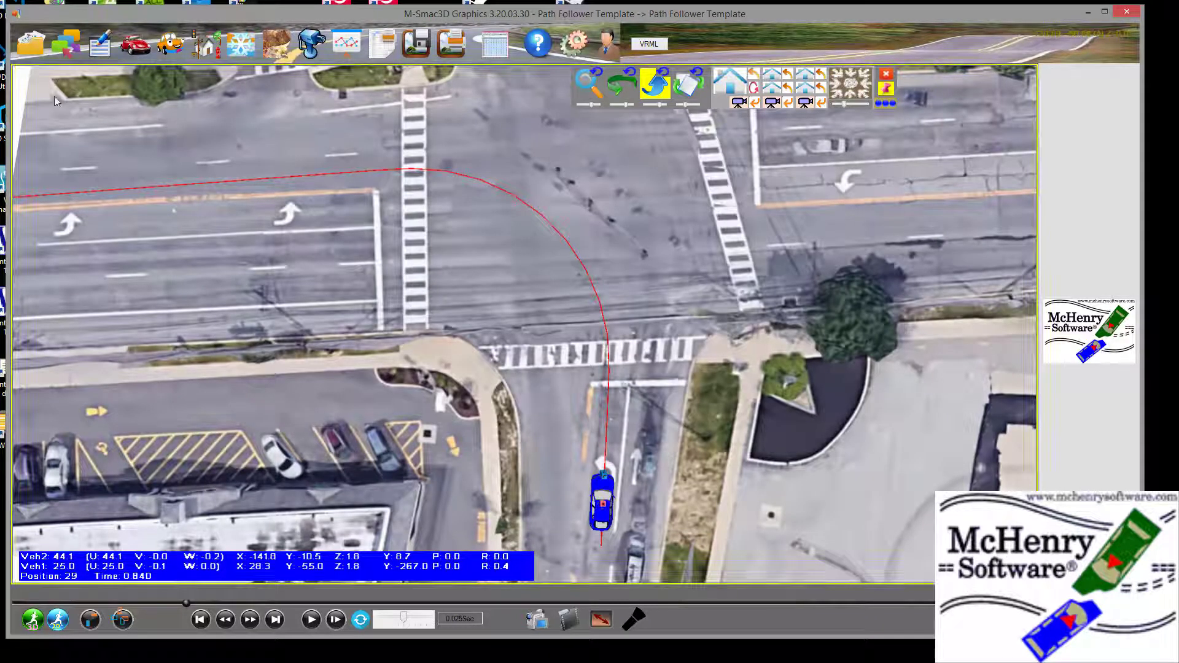
Clone the project's input files into a new project named "path follower sample1" and open it
{"action": "left_click", "coordinate": [37, 58]}
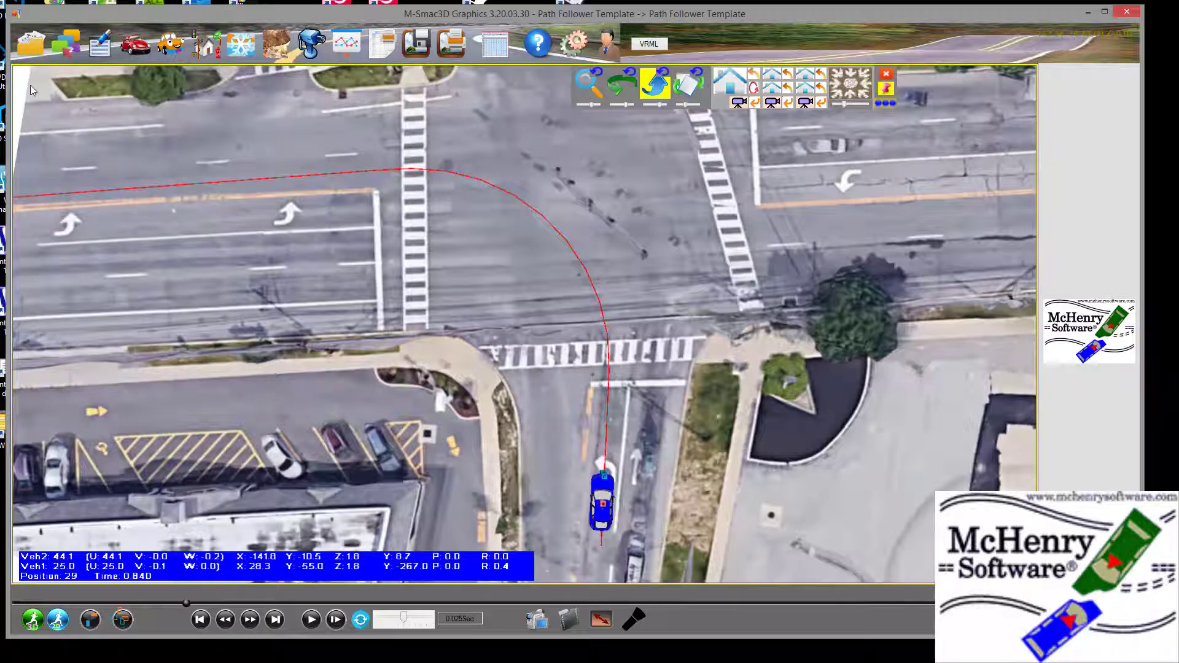
{"action": "mouse_move", "coordinate": [29, 60]}
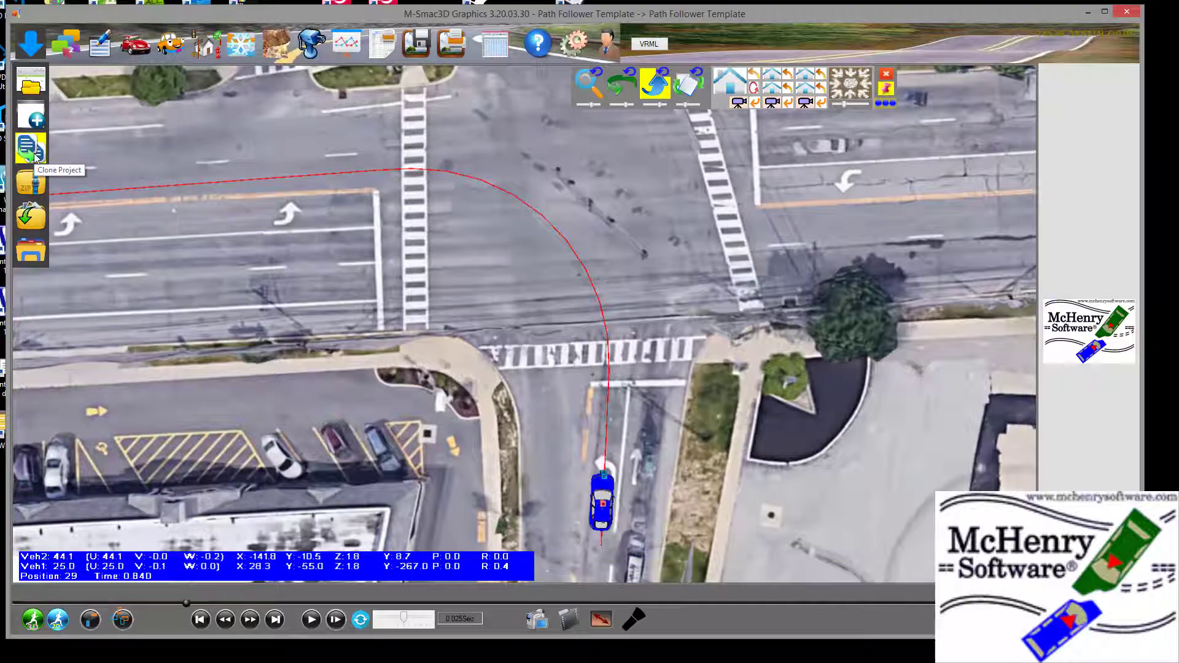
{"action": "left_click", "coordinate": [35, 158]}
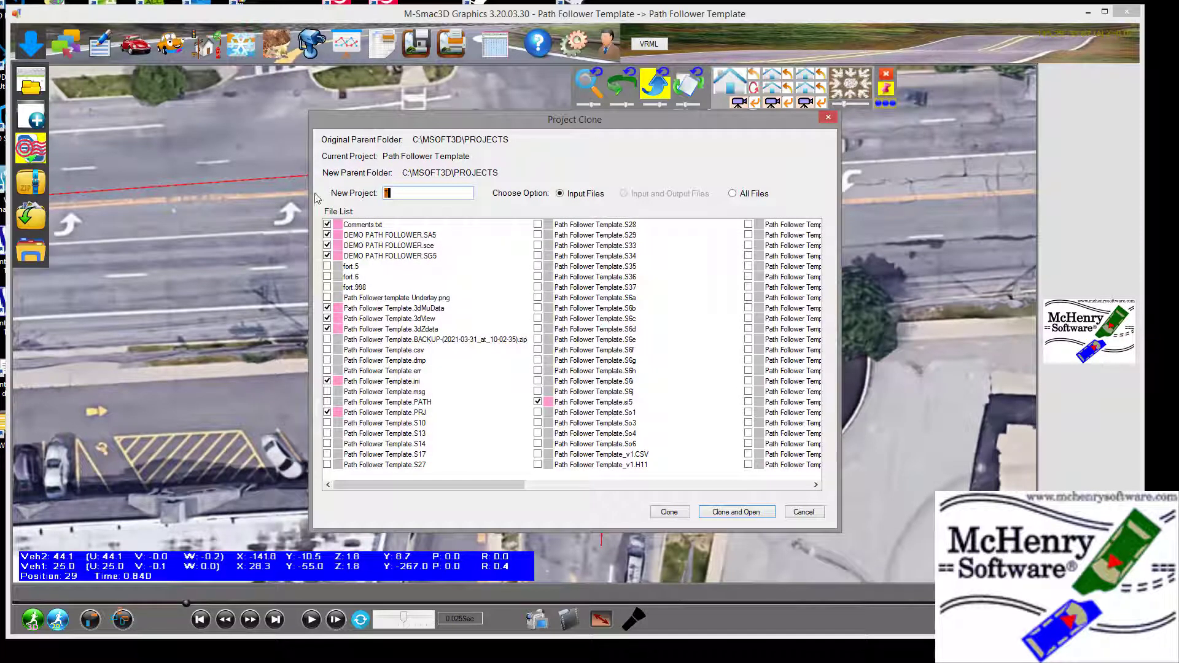
{"action": "type", "text": "path follower sample1"}
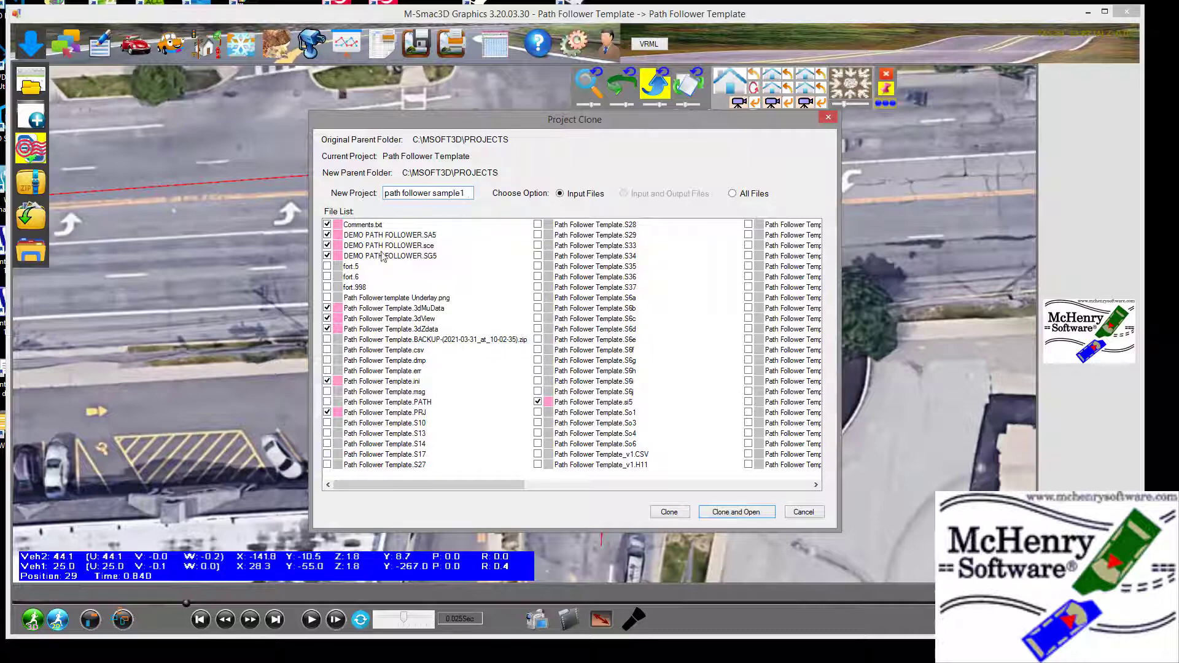
{"action": "left_click", "coordinate": [718, 512]}
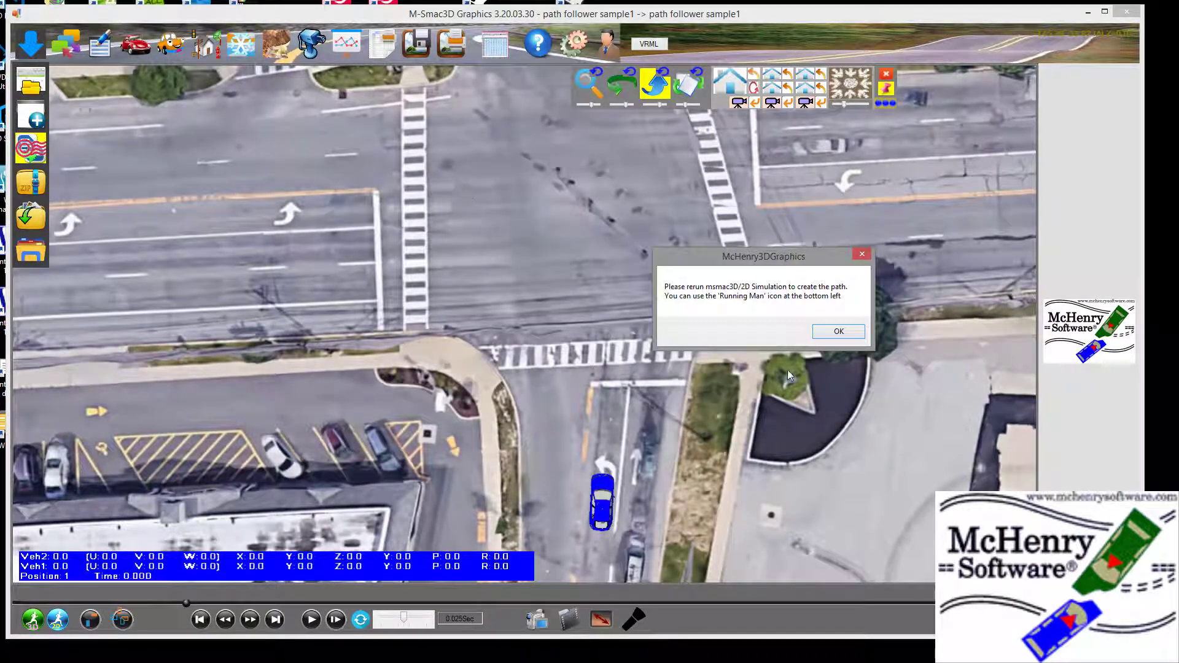
{"action": "left_click", "coordinate": [838, 333]}
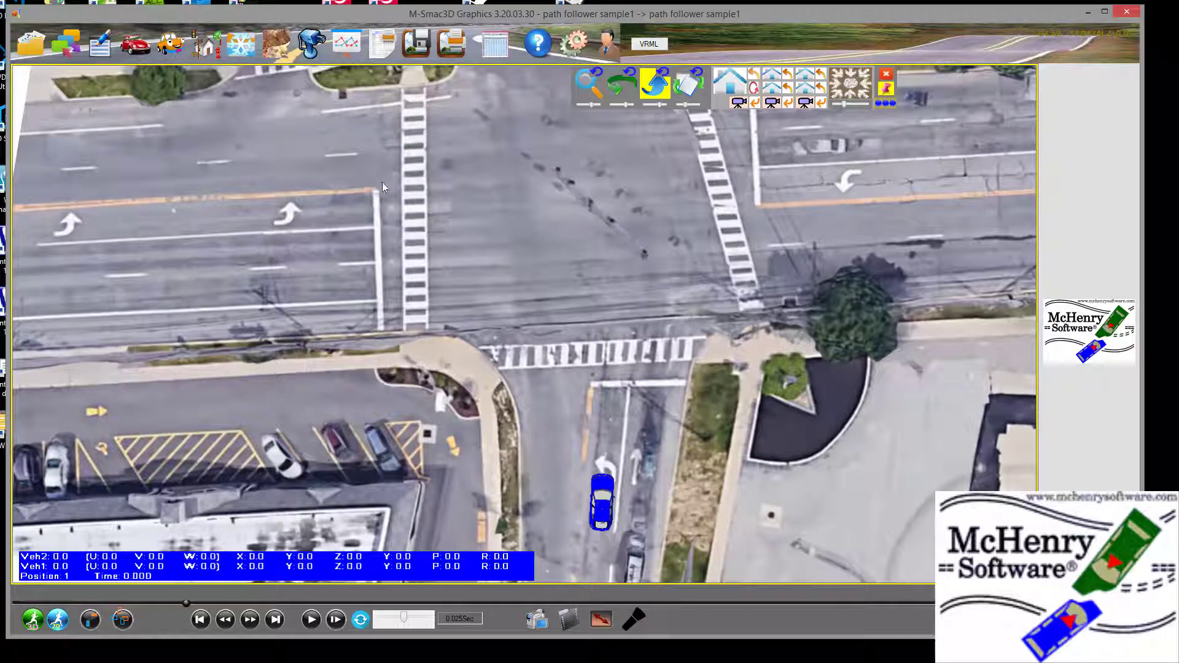
Show ground surface 1 and hide ground surface 2 in the scene's ground mesh and surfaces list
{"action": "left_click", "coordinate": [283, 46]}
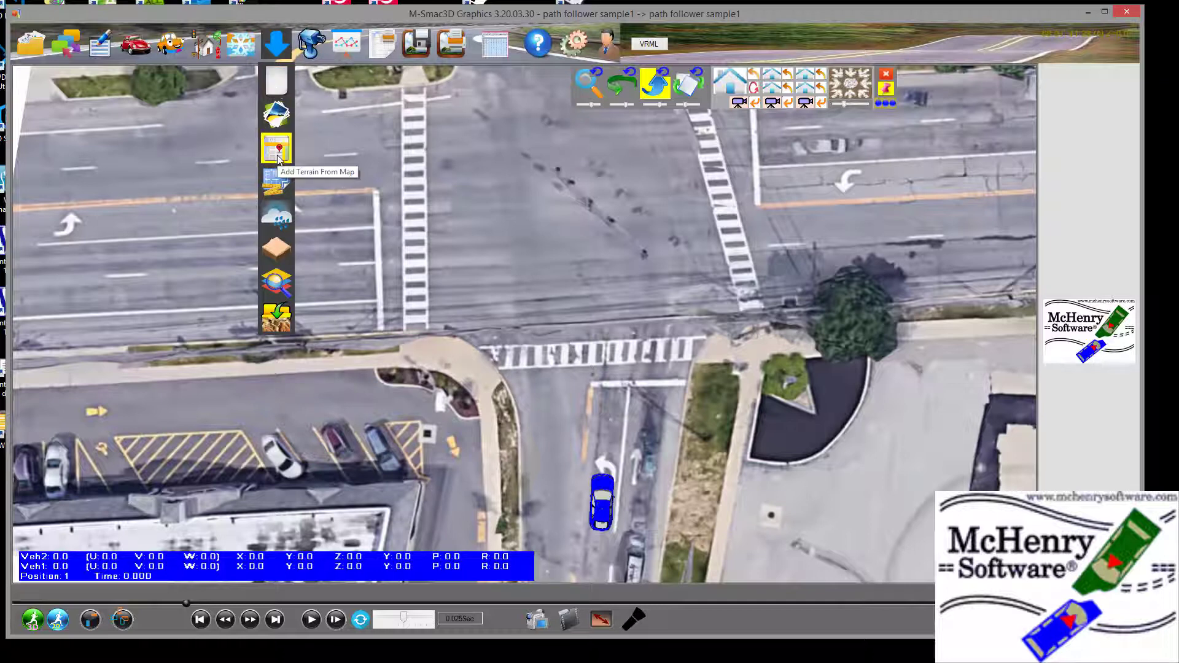
{"action": "left_click", "coordinate": [278, 159]}
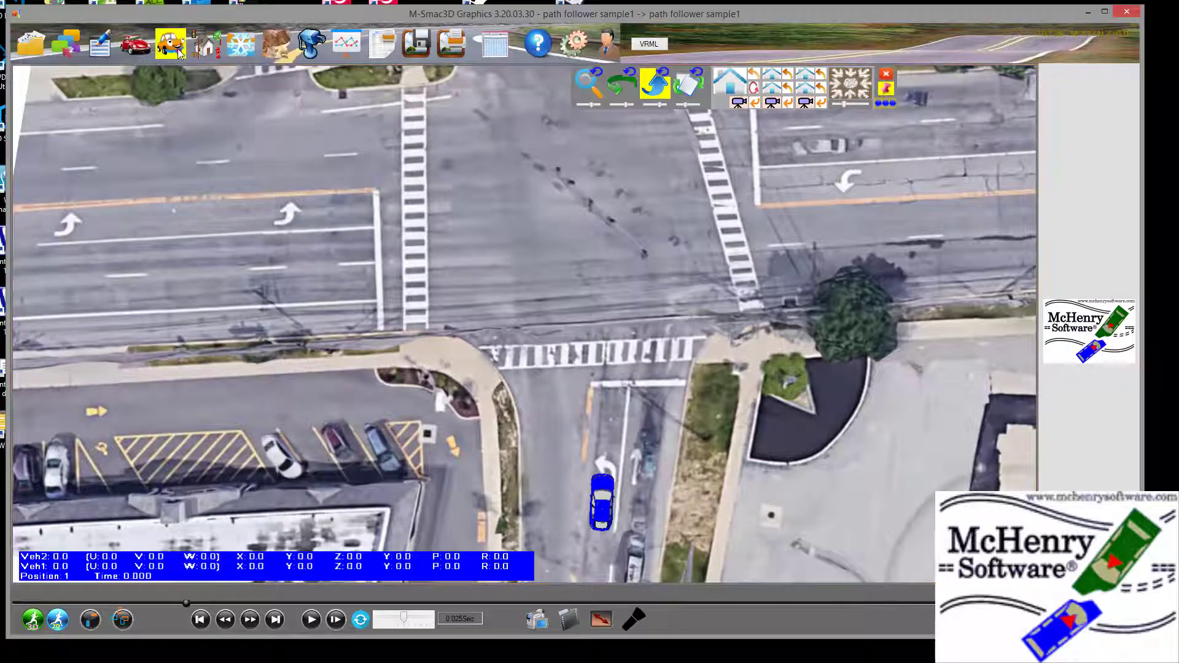
{"action": "left_click", "coordinate": [280, 50]}
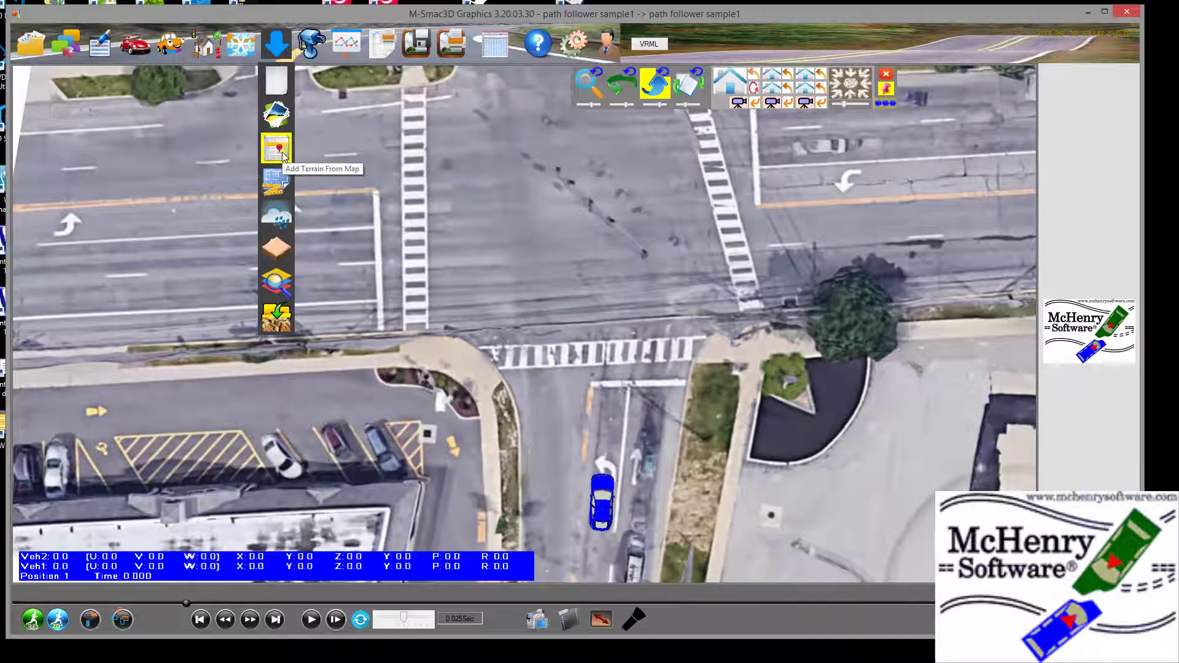
{"action": "left_click", "coordinate": [275, 285]}
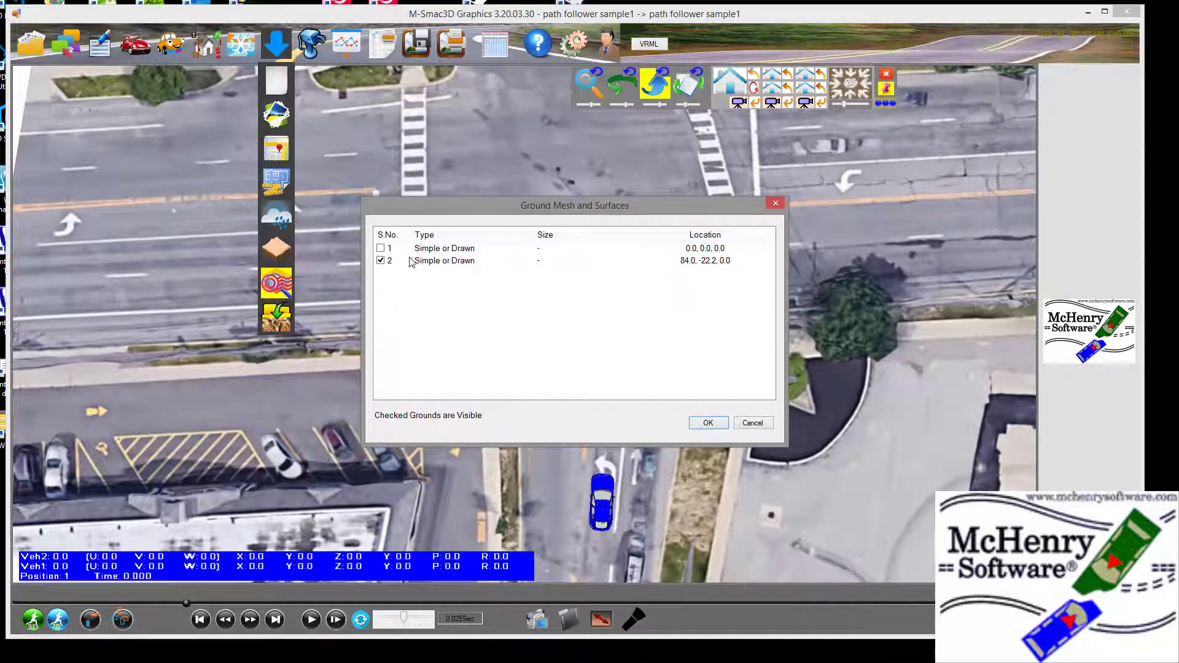
{"action": "left_click", "coordinate": [381, 261]}
{"action": "left_click", "coordinate": [381, 248]}
{"action": "left_click", "coordinate": [710, 424]}
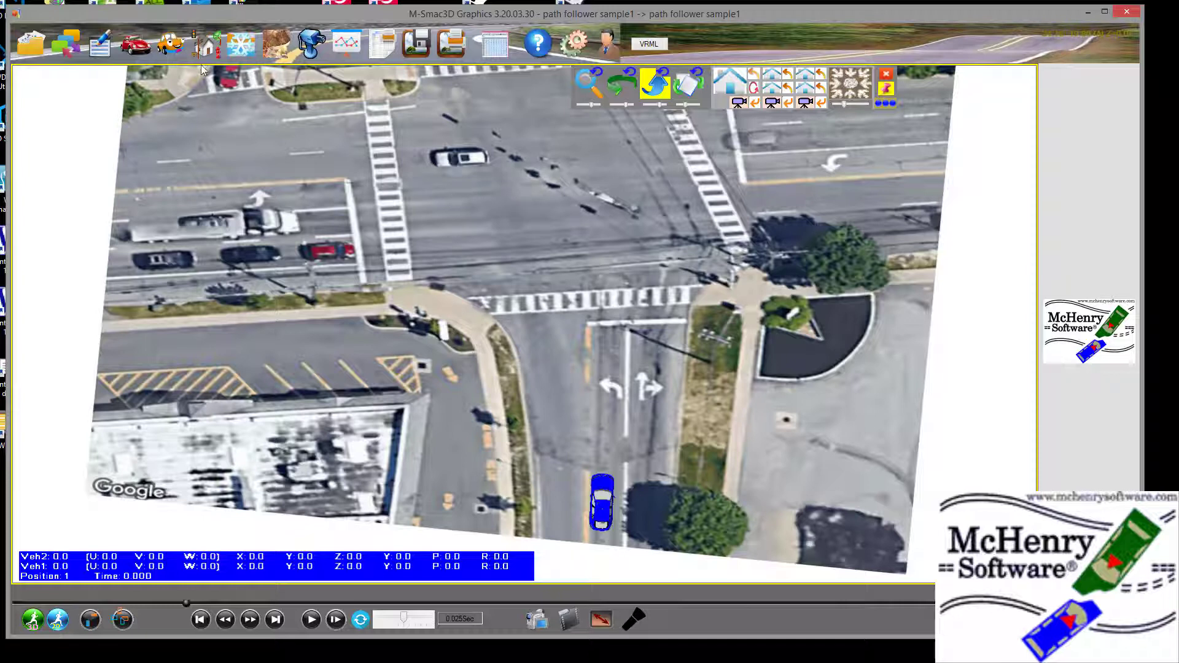
Switch the visible ground back to surface 2 and hide surface 1
{"action": "left_click", "coordinate": [279, 47]}
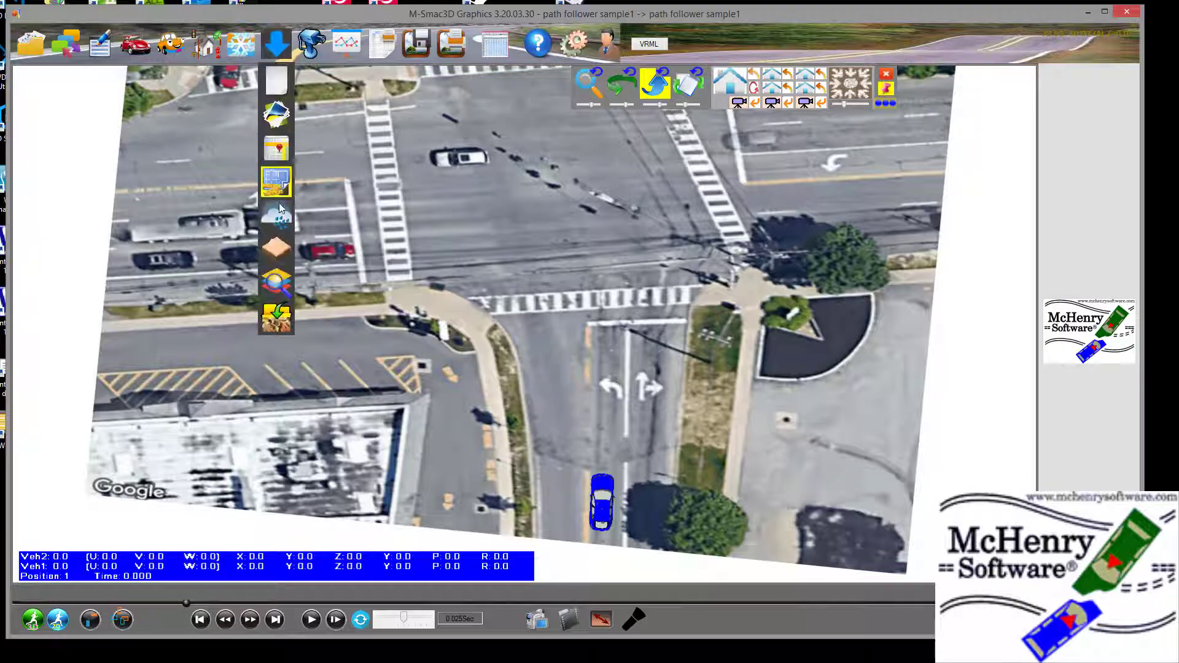
{"action": "left_click", "coordinate": [280, 283]}
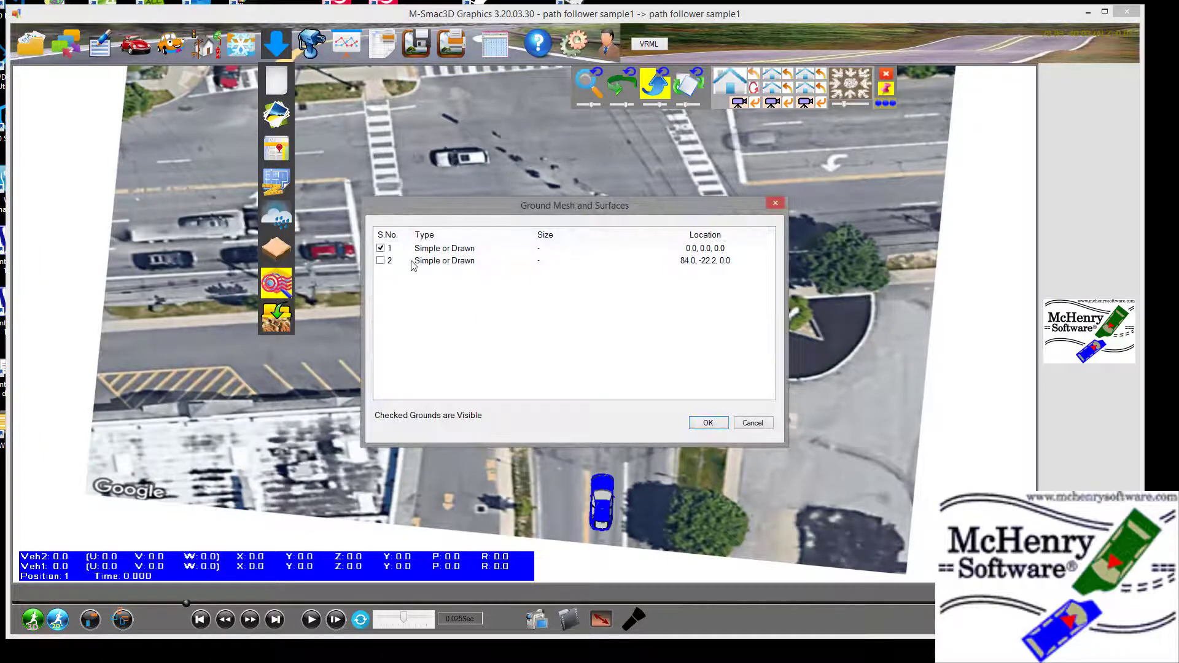
{"action": "left_click", "coordinate": [381, 261]}
{"action": "left_click", "coordinate": [381, 248]}
{"action": "left_click", "coordinate": [709, 423]}
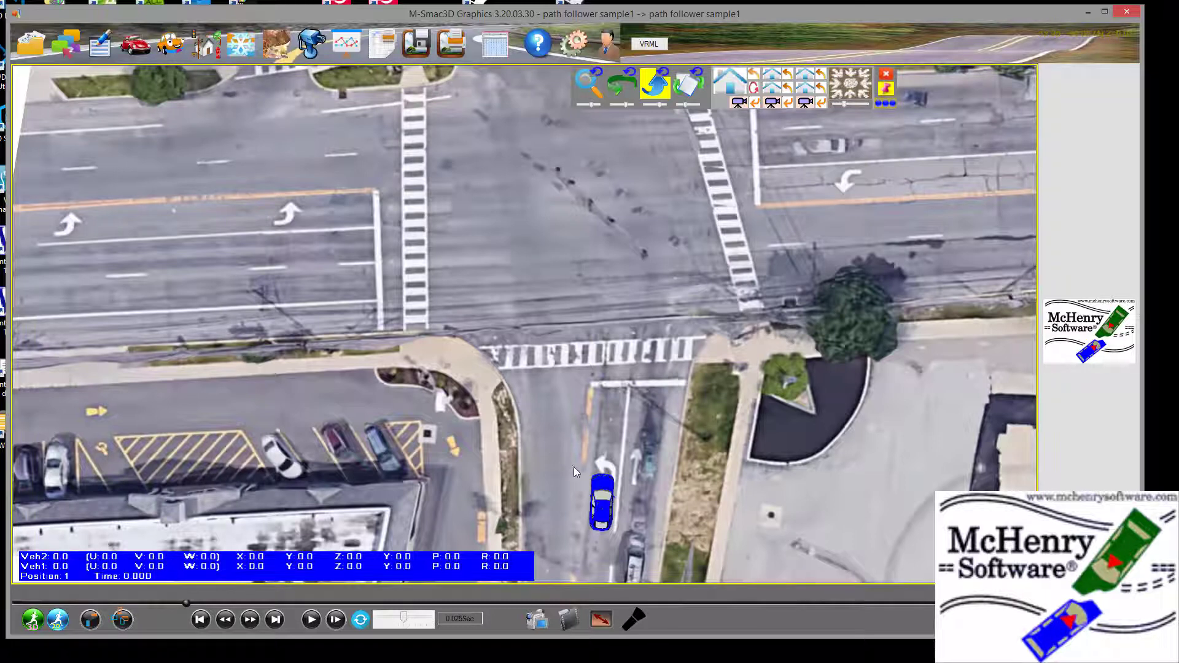
Move vehicle 1's initial position back along its lane to about X 28.5, Y -83.7
{"action": "left_click", "coordinate": [603, 505]}
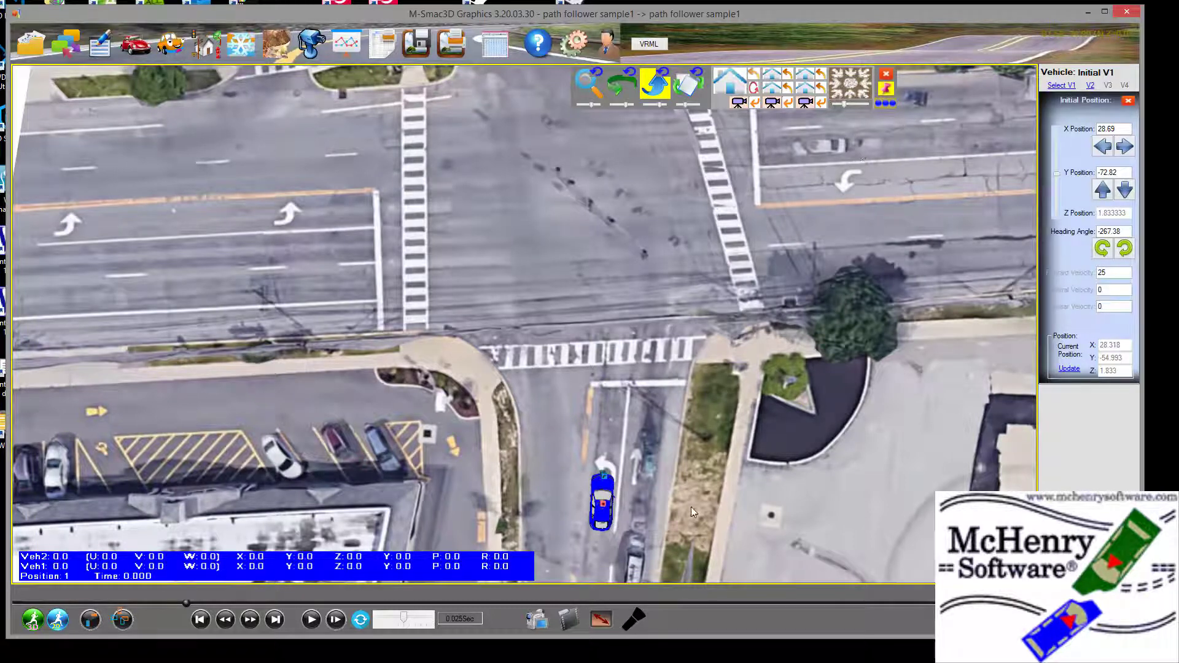
{"action": "left_click_drag", "start_coordinate": [603, 503], "coordinate": [598, 543]}
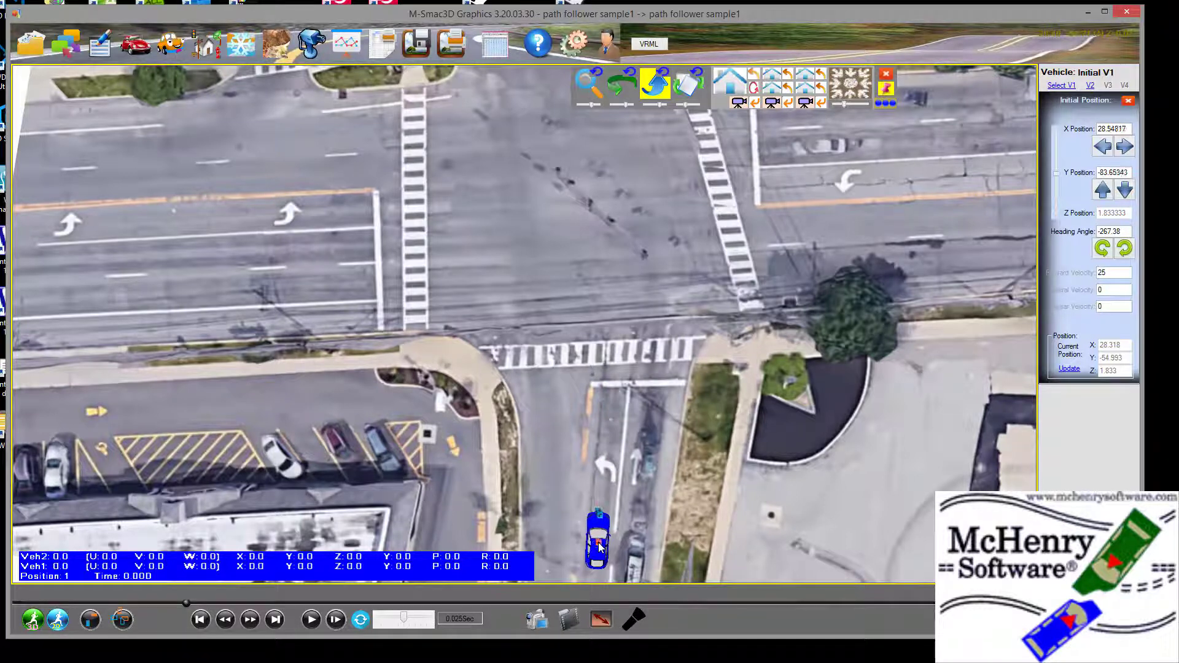
Set the path's initial X coordinate to 28 and initial Y coordinate to 84 on card 403
{"action": "left_click", "coordinate": [101, 44]}
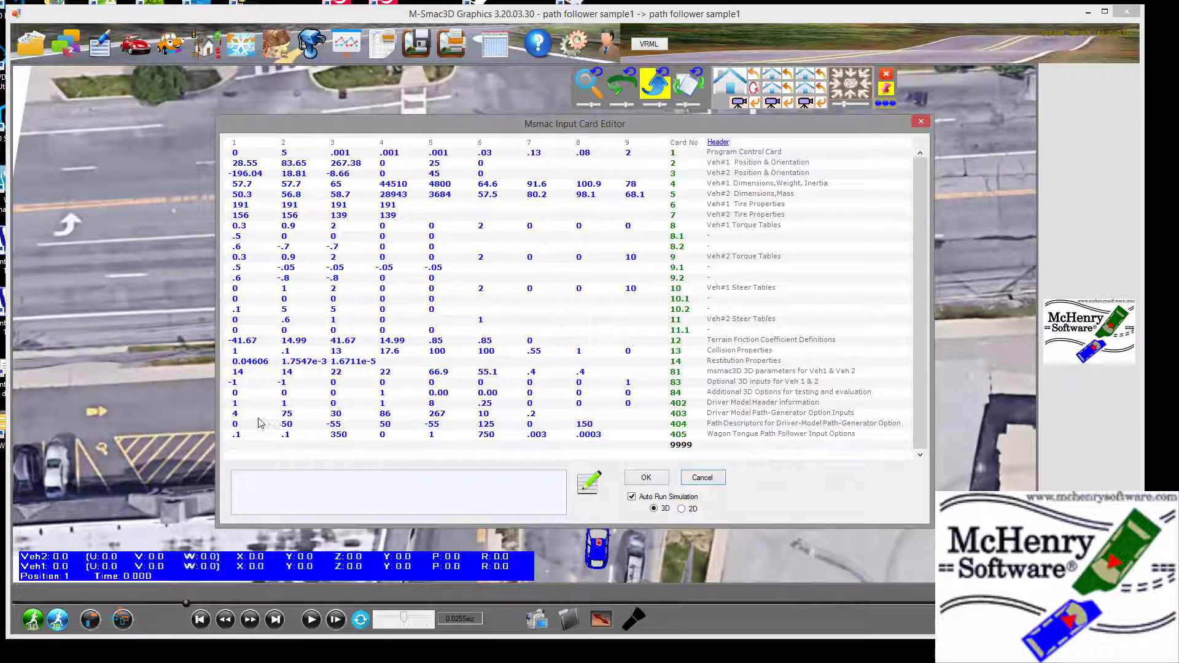
{"action": "left_click", "coordinate": [342, 417]}
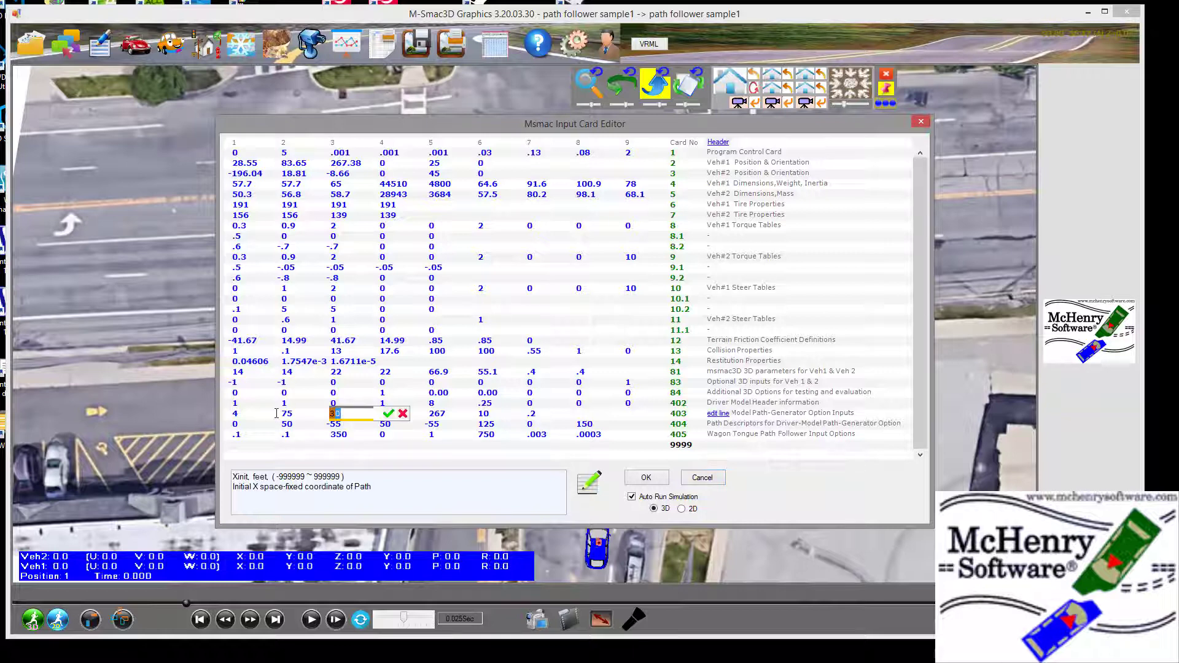
{"action": "type", "text": "28"}
{"action": "key", "text": "Return"}
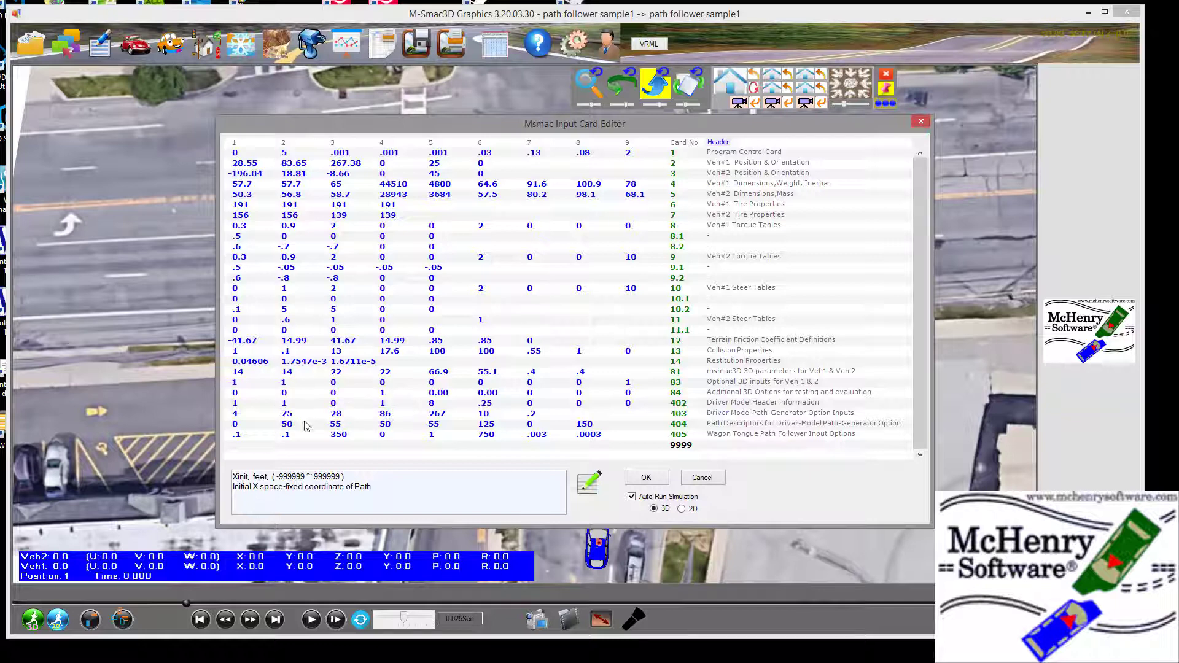
{"action": "left_click", "coordinate": [400, 413]}
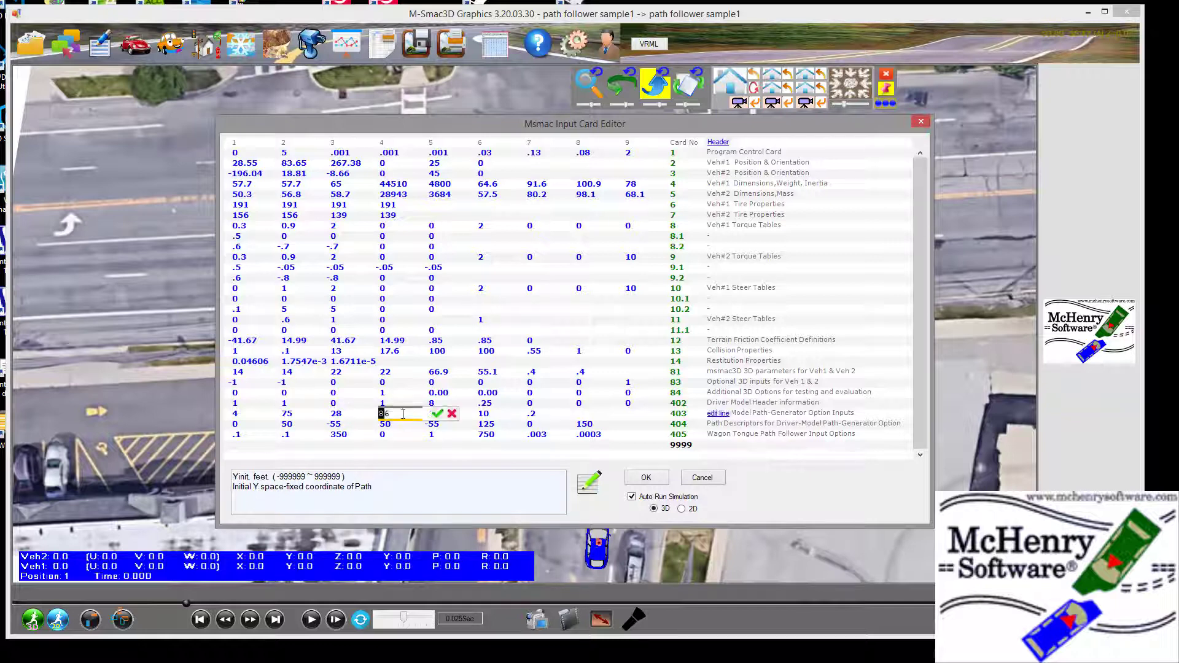
{"action": "type", "text": "84"}
{"action": "key", "text": "Return"}
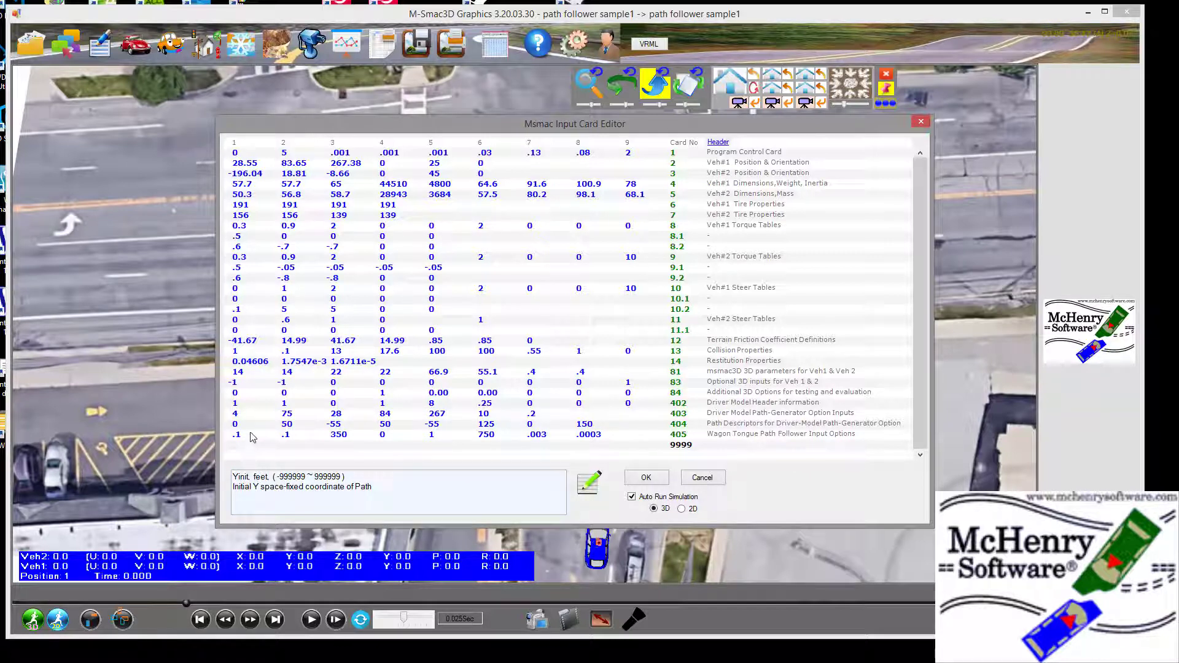
Check the number of path curvature descriptors on card 403, and set the path's second radius of curvature to -65 on card 404
{"action": "left_click", "coordinate": [241, 416]}
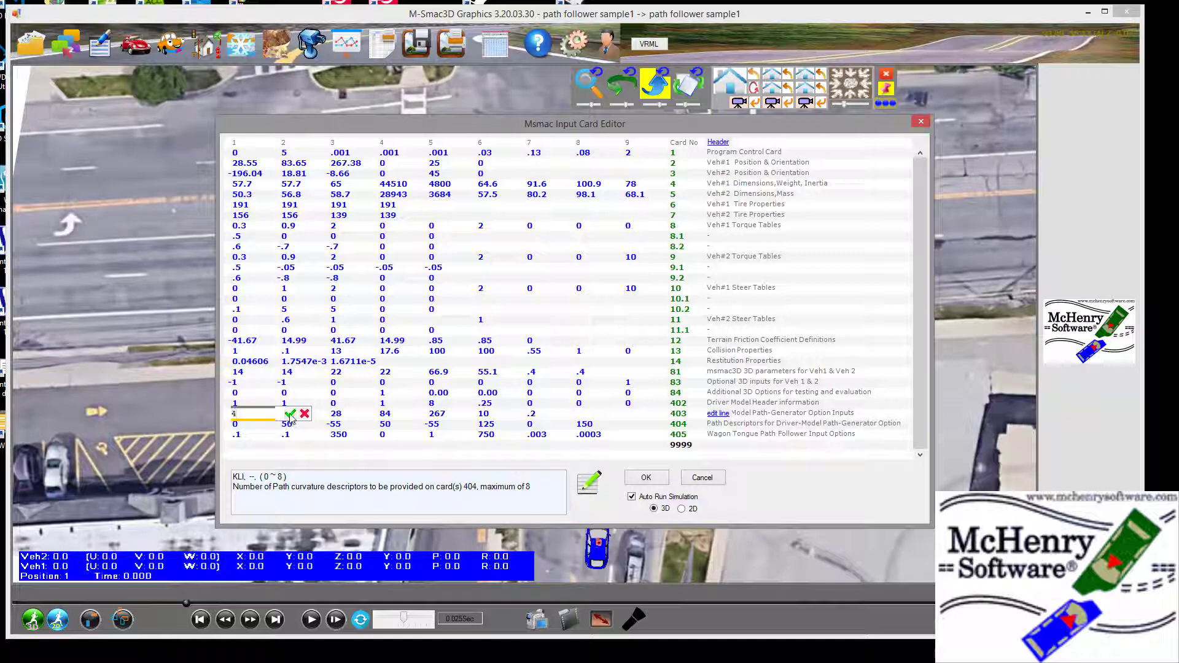
{"action": "left_click", "coordinate": [290, 415]}
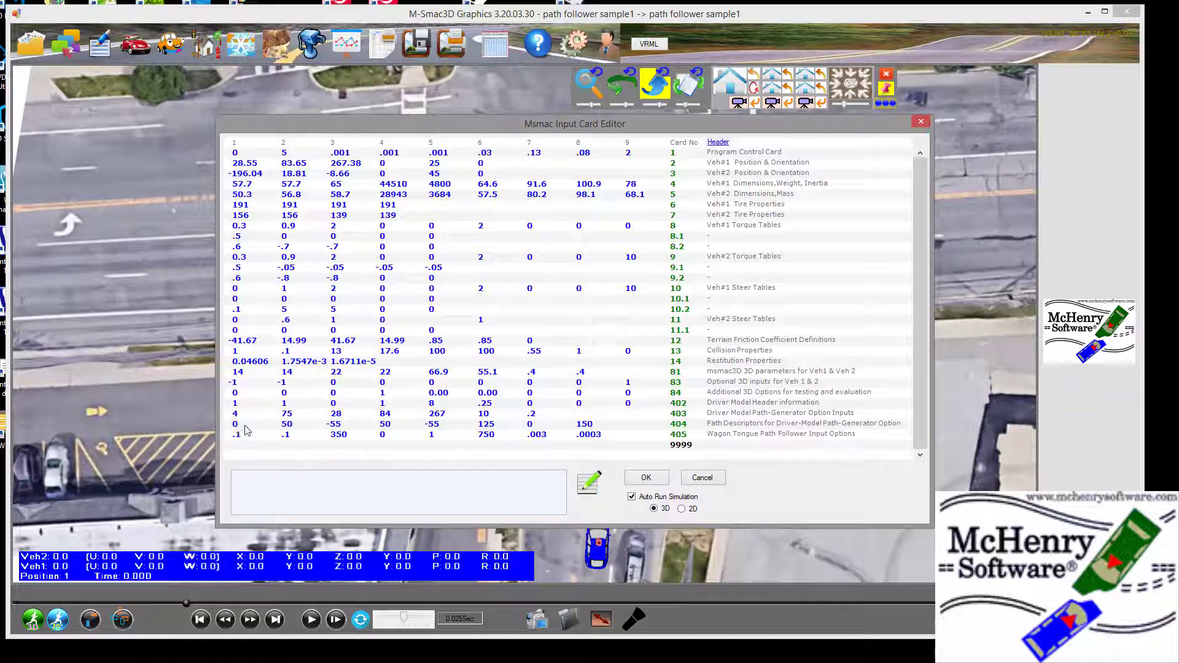
{"action": "left_click", "coordinate": [344, 425]}
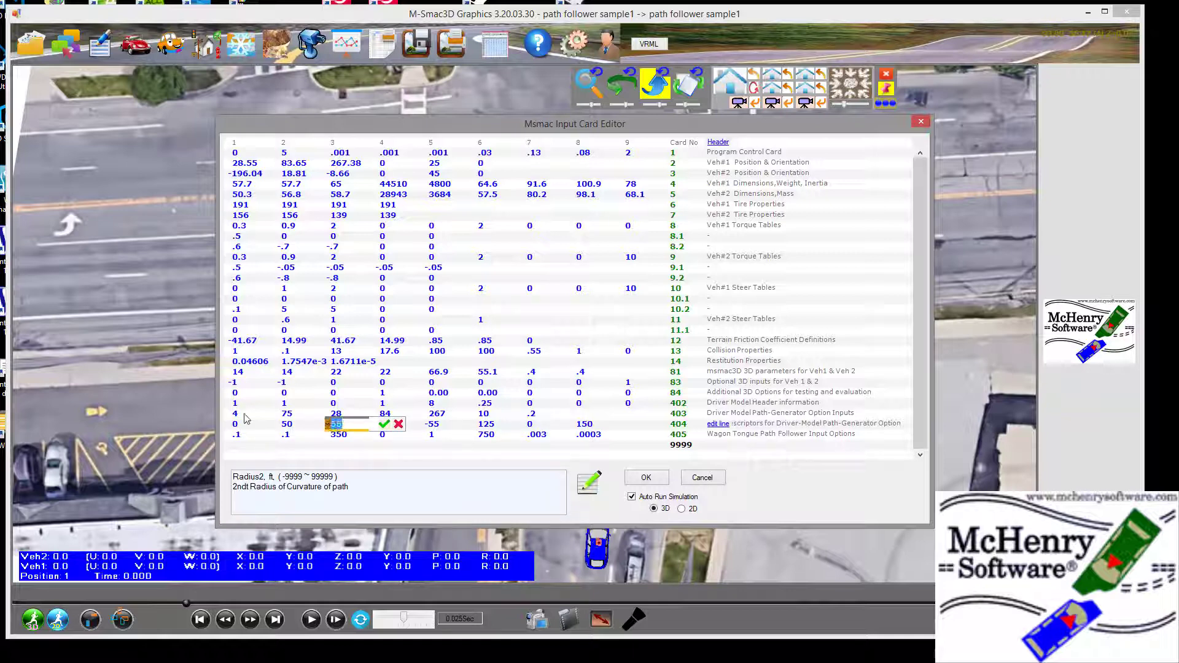
{"action": "type", "text": "-7"}
{"action": "key", "text": "BackSpace"}
{"action": "type", "text": "65"}
{"action": "key", "text": "Return"}
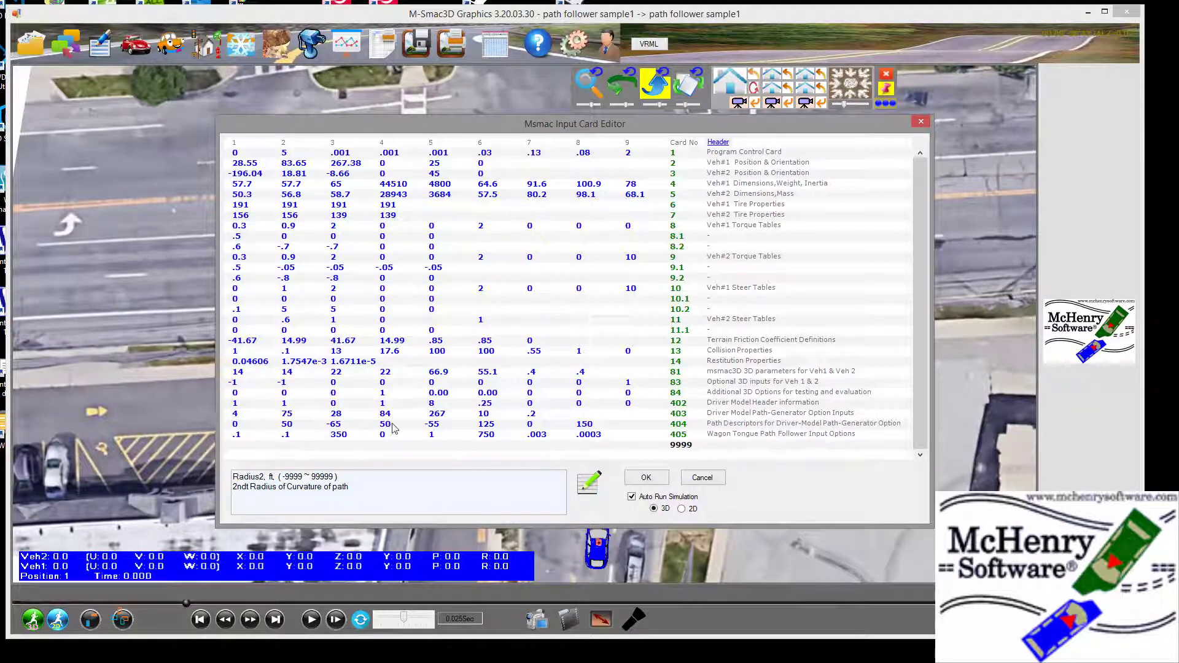
Set the path's third radius of curvature to -65 and its effective distance along the path to 150 on card 404
{"action": "left_click", "coordinate": [455, 430]}
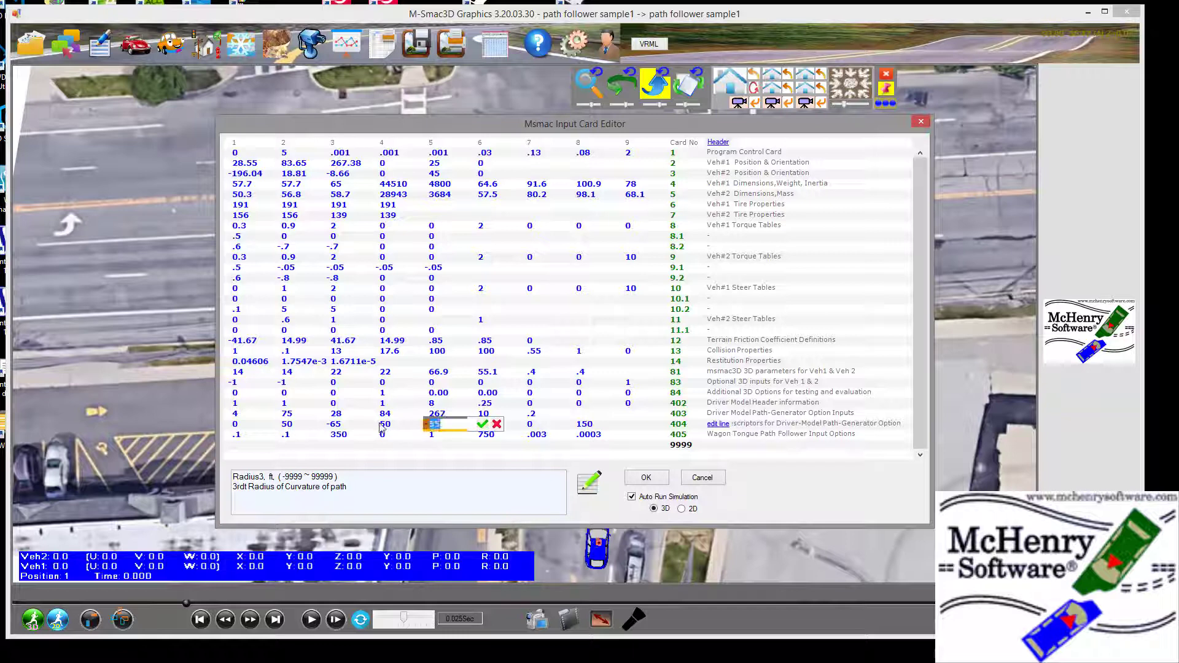
{"action": "type", "text": "-65"}
{"action": "key", "text": "Return"}
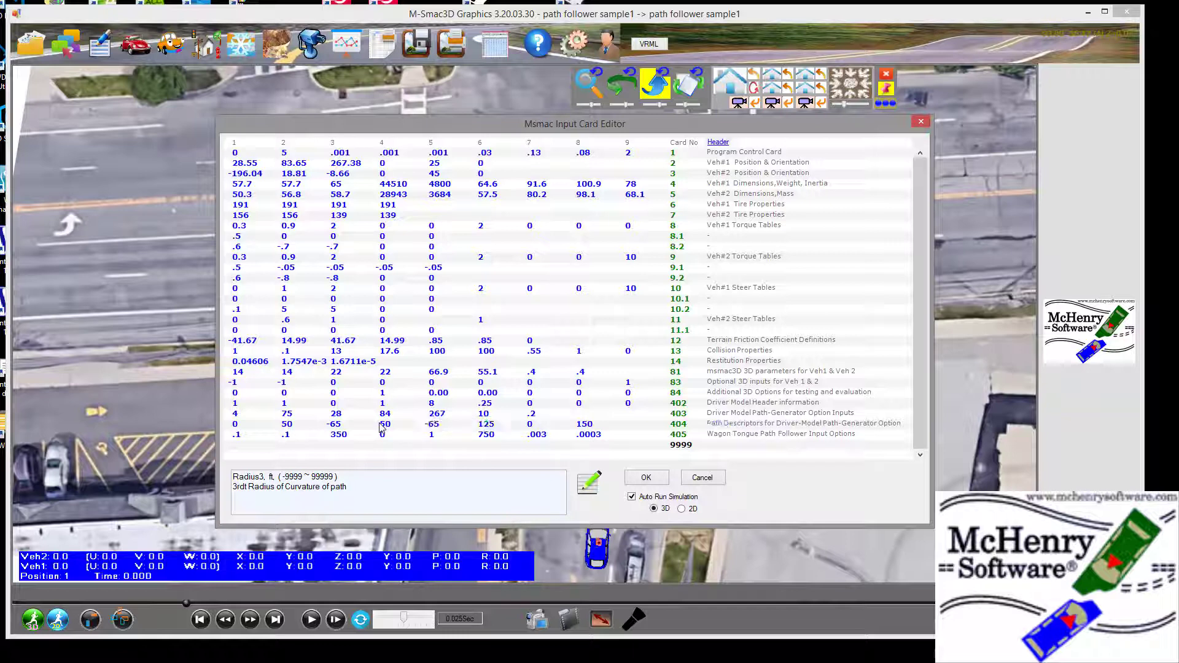
{"action": "left_click", "coordinate": [501, 426]}
{"action": "left_click_drag", "start_coordinate": [502, 429], "coordinate": [467, 427]}
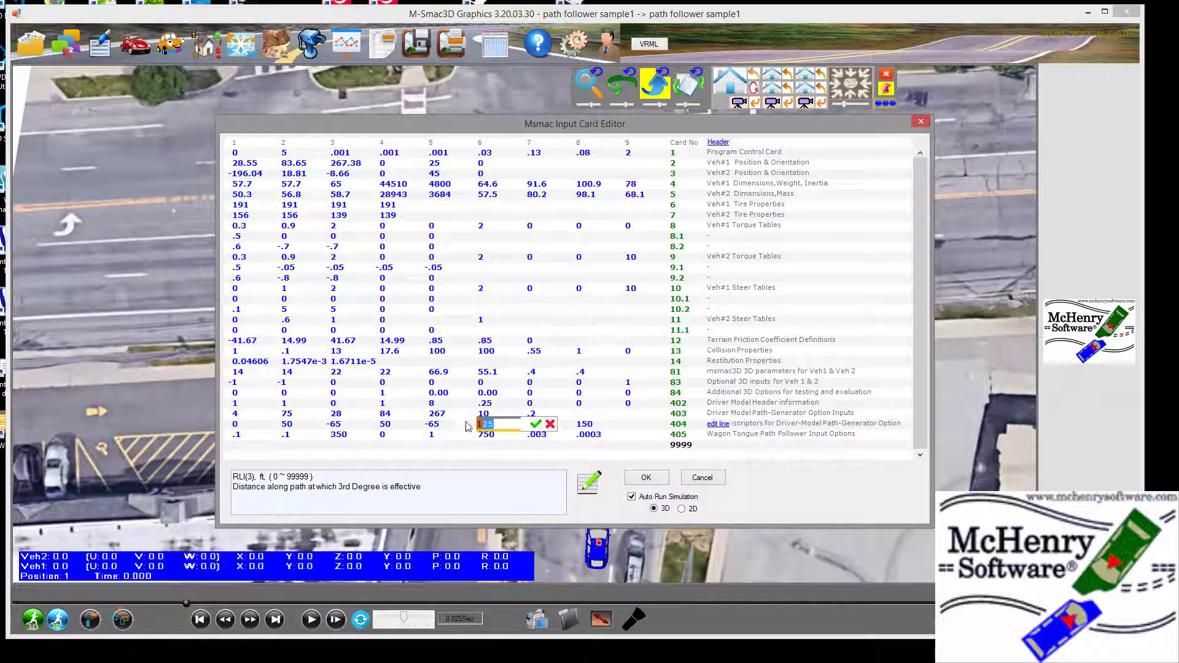
{"action": "type", "text": "150"}
{"action": "key", "text": "Return"}
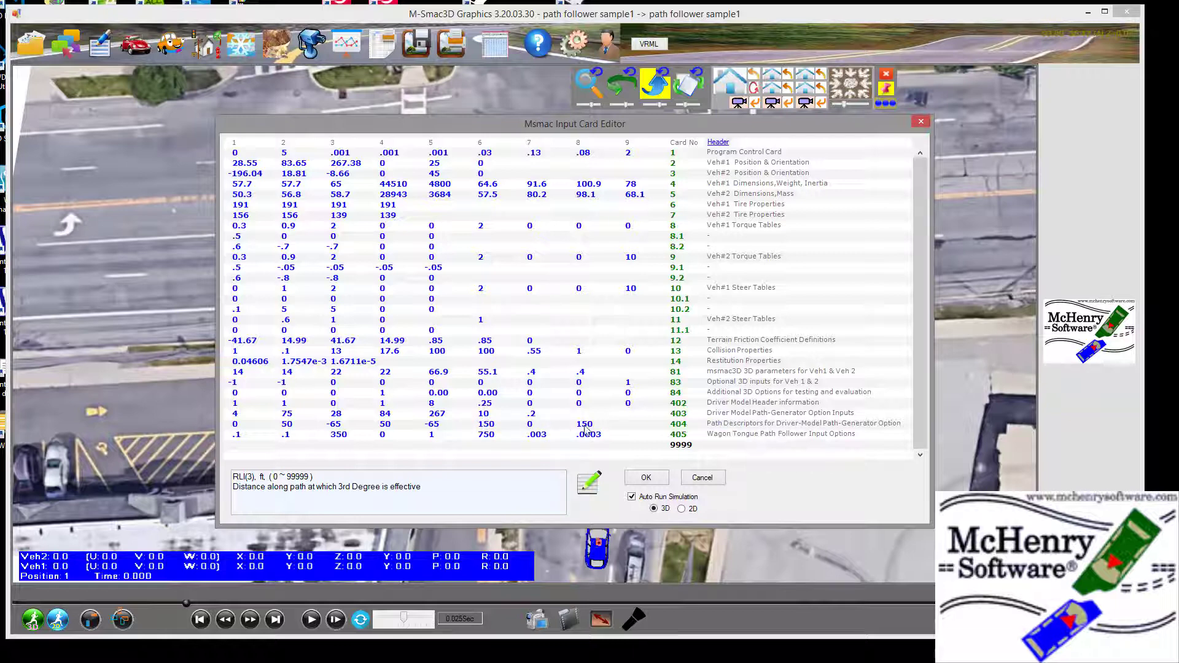
Set the simulation end time to 0 on card 1 and apply the card changes to redraw the path
{"action": "left_click", "coordinate": [292, 154]}
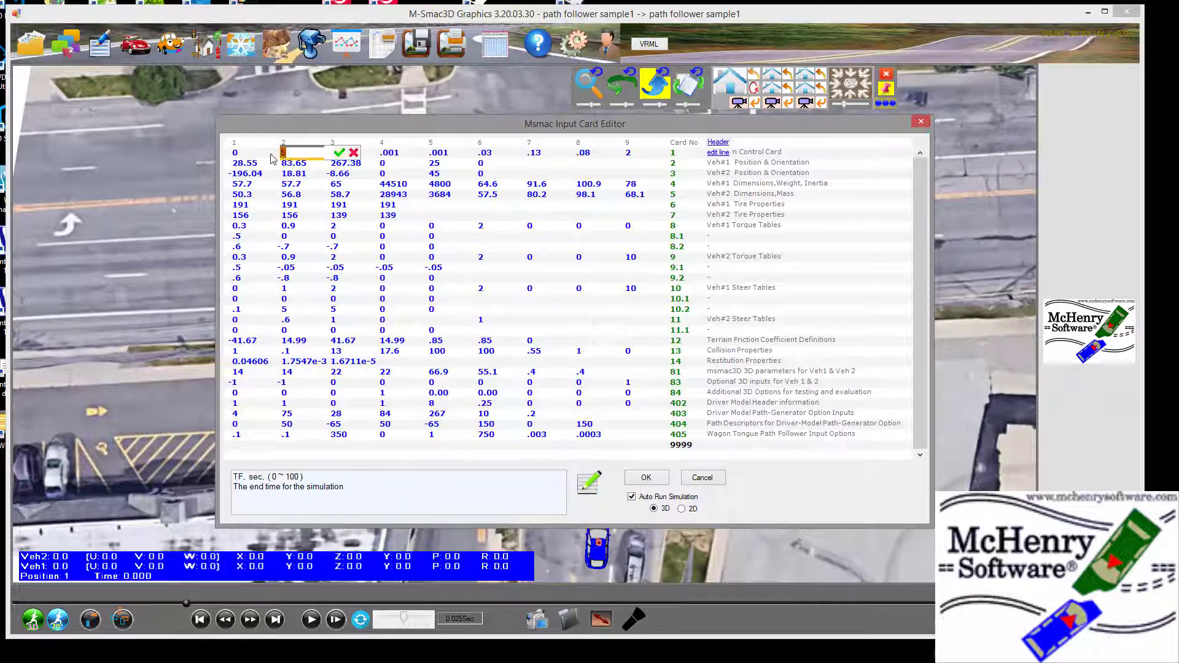
{"action": "type", "text": "0"}
{"action": "key", "text": "Return"}
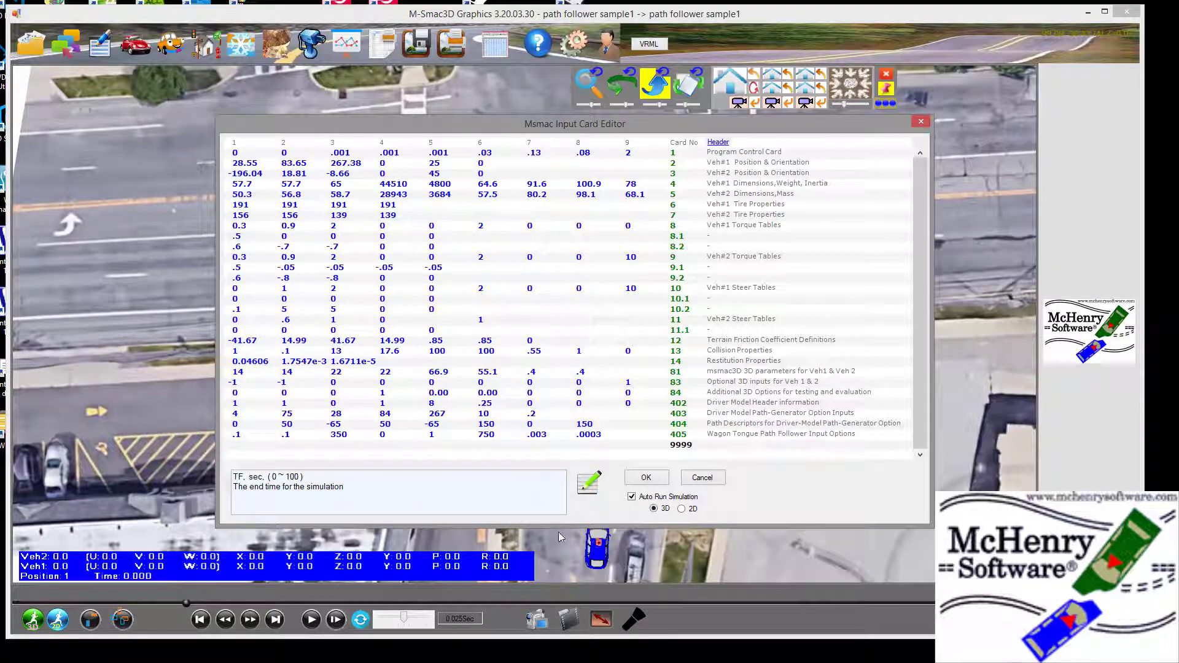
{"action": "left_click", "coordinate": [646, 477]}
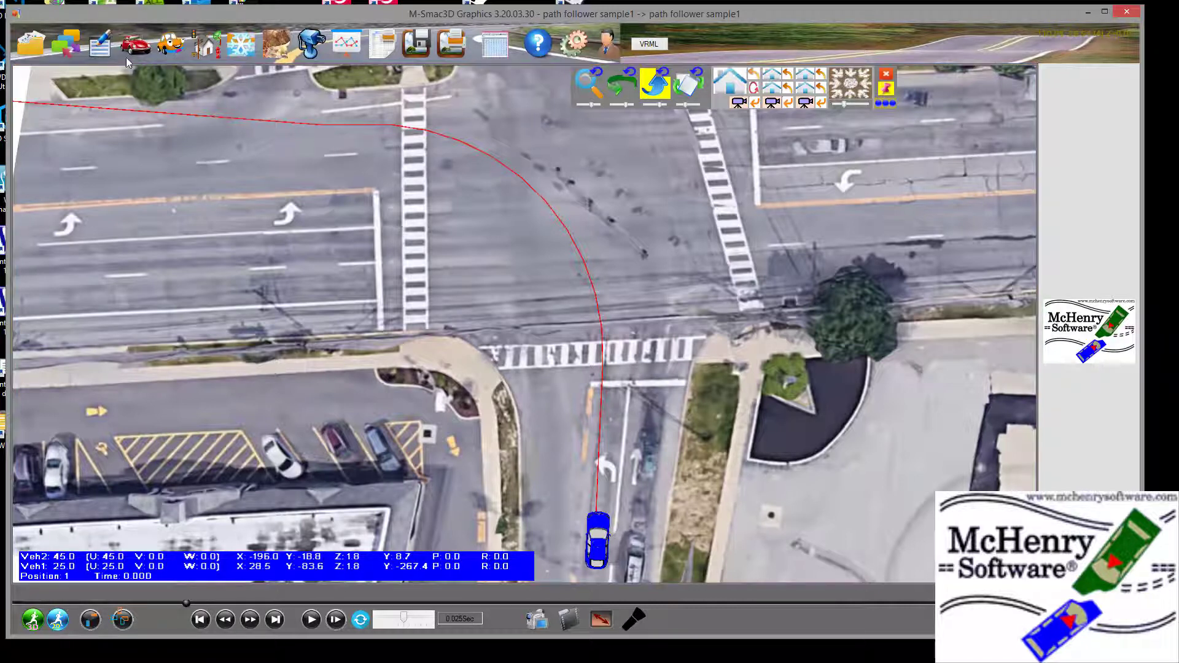
Set the path's second and third radii of curvature to -60 on card 404 and apply the changes
{"action": "left_click", "coordinate": [97, 55]}
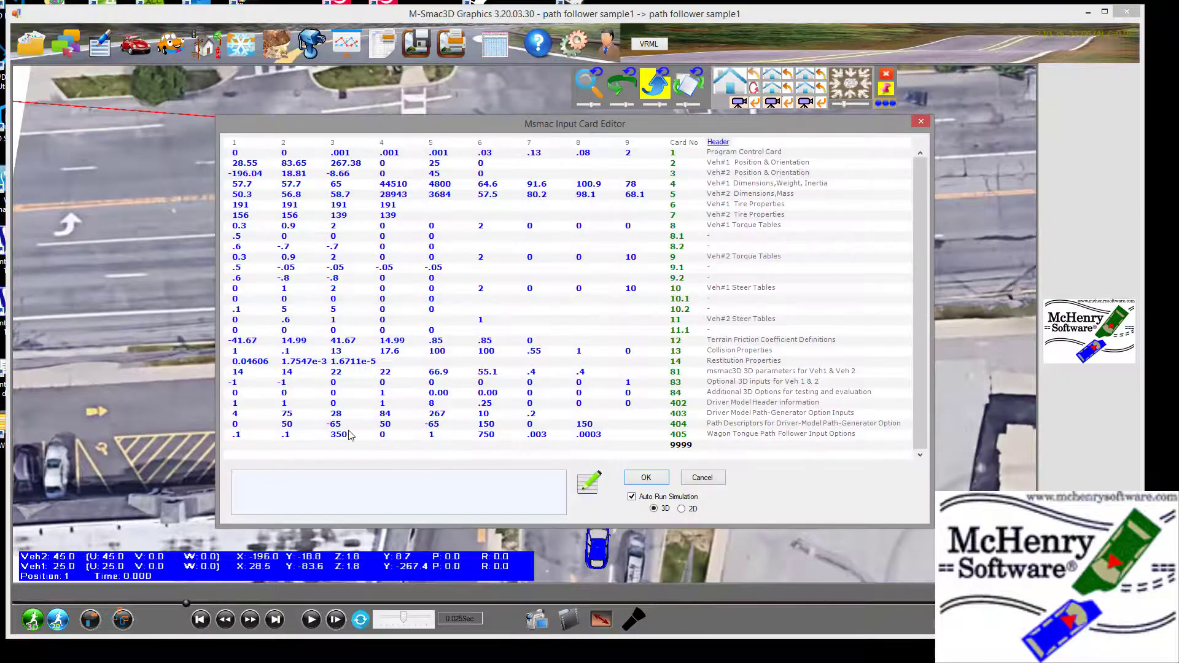
{"action": "double_click", "coordinate": [344, 427]}
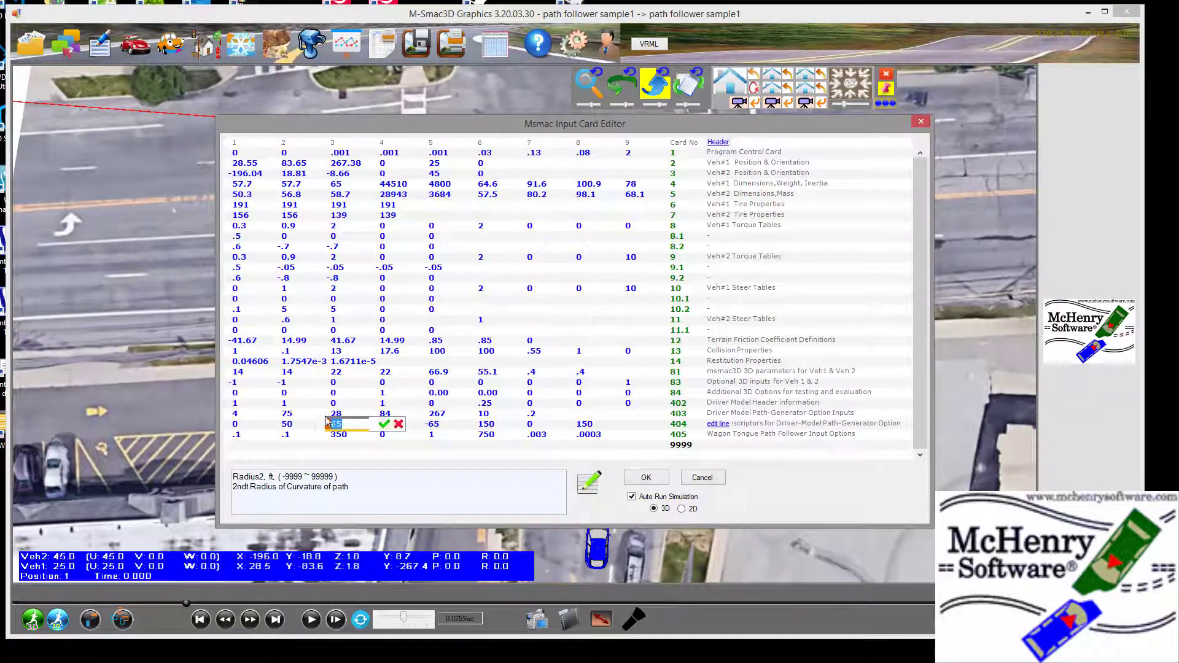
{"action": "type", "text": "-60"}
{"action": "key", "text": "Return"}
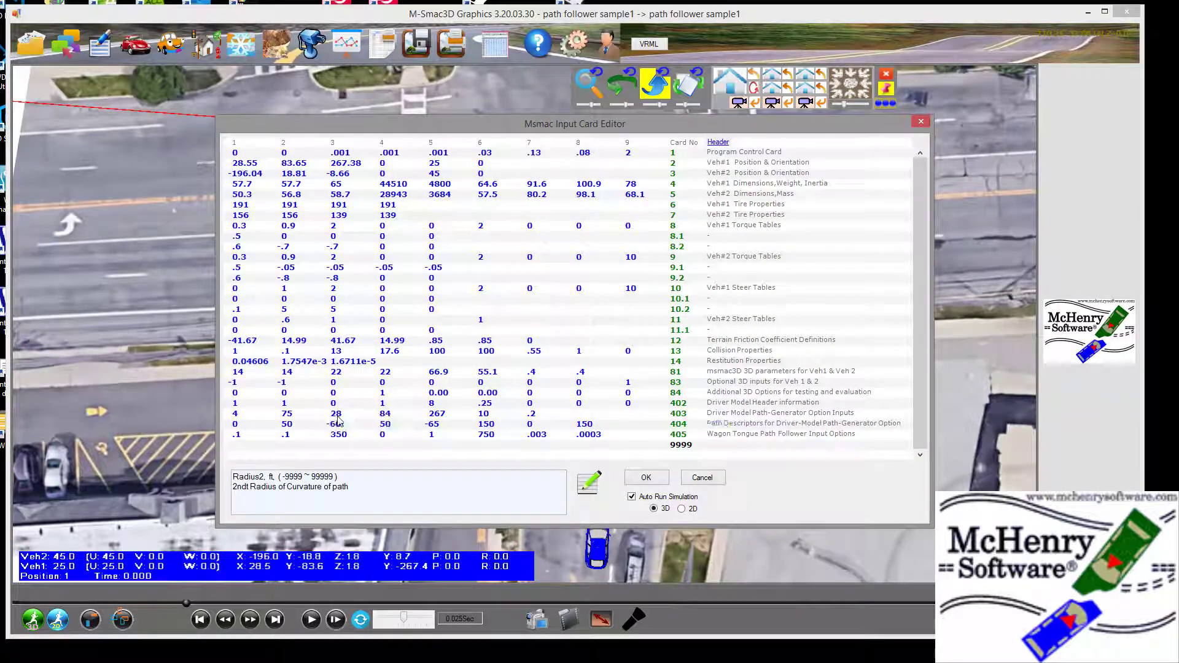
{"action": "double_click", "coordinate": [433, 424]}
{"action": "type", "text": "-60"}
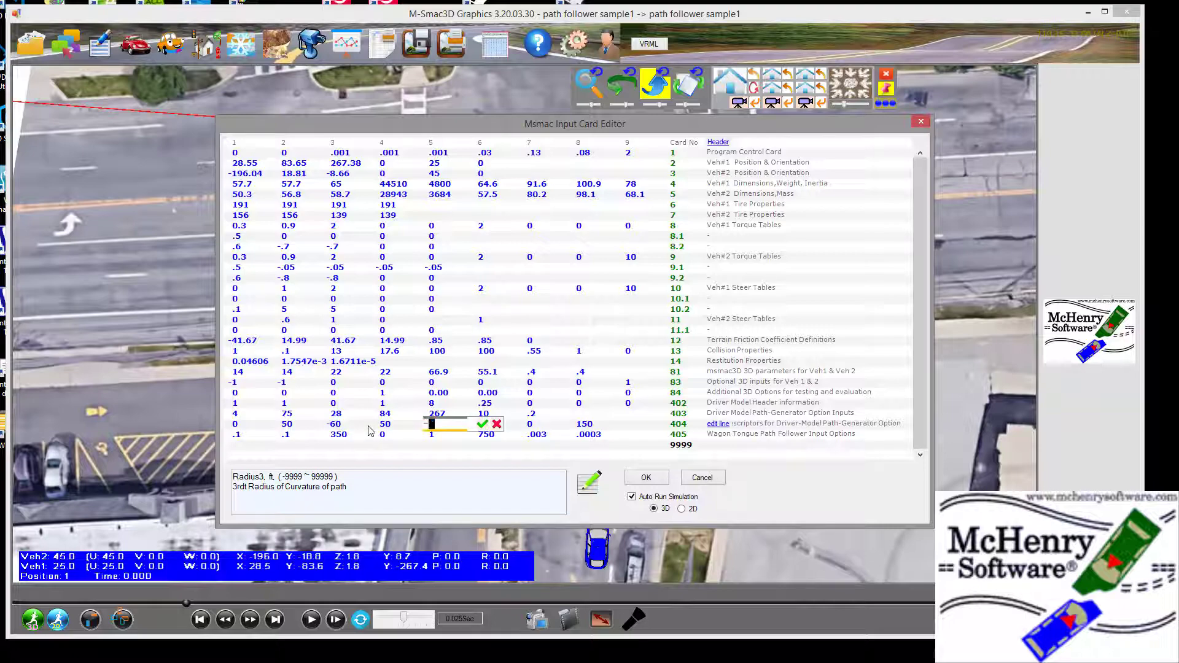
{"action": "key", "text": "Return"}
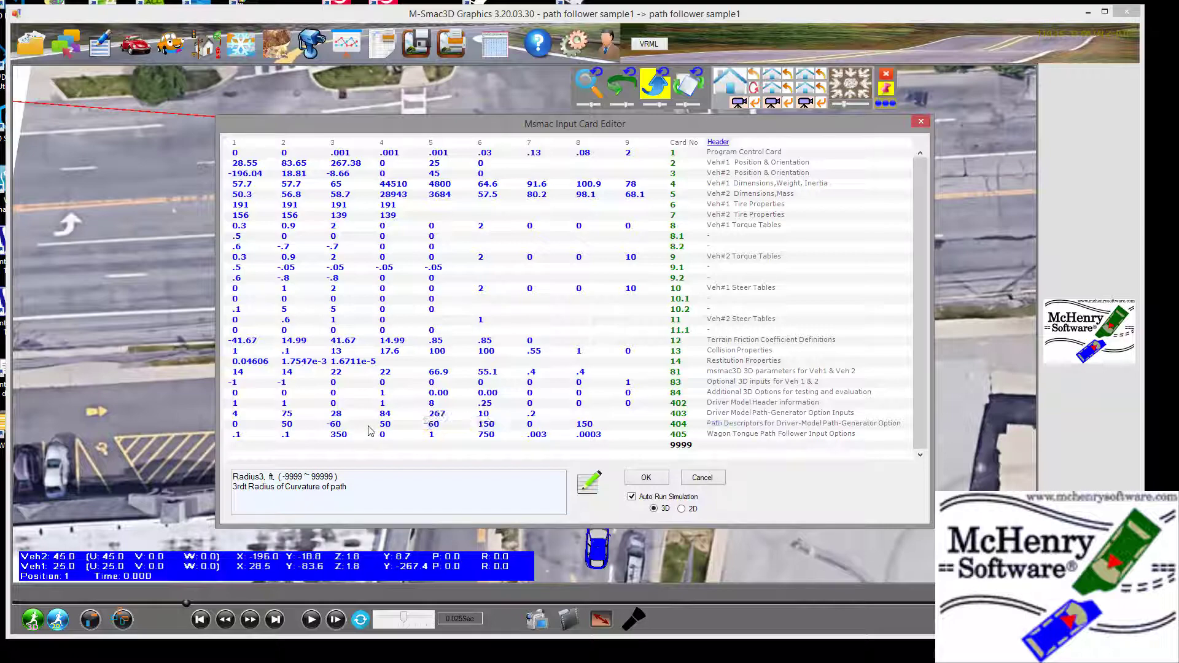
{"action": "left_click", "coordinate": [646, 478]}
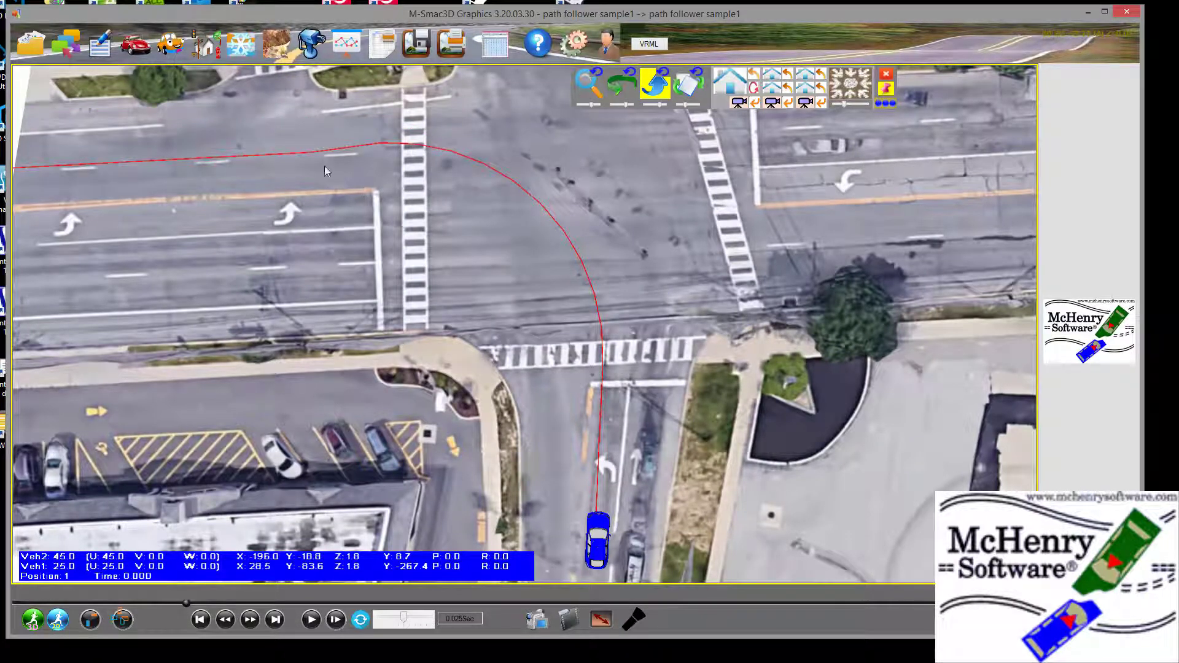
Set the path's second and third radii of curvature to -55 on card 404 and apply the changes
{"action": "left_click", "coordinate": [96, 56]}
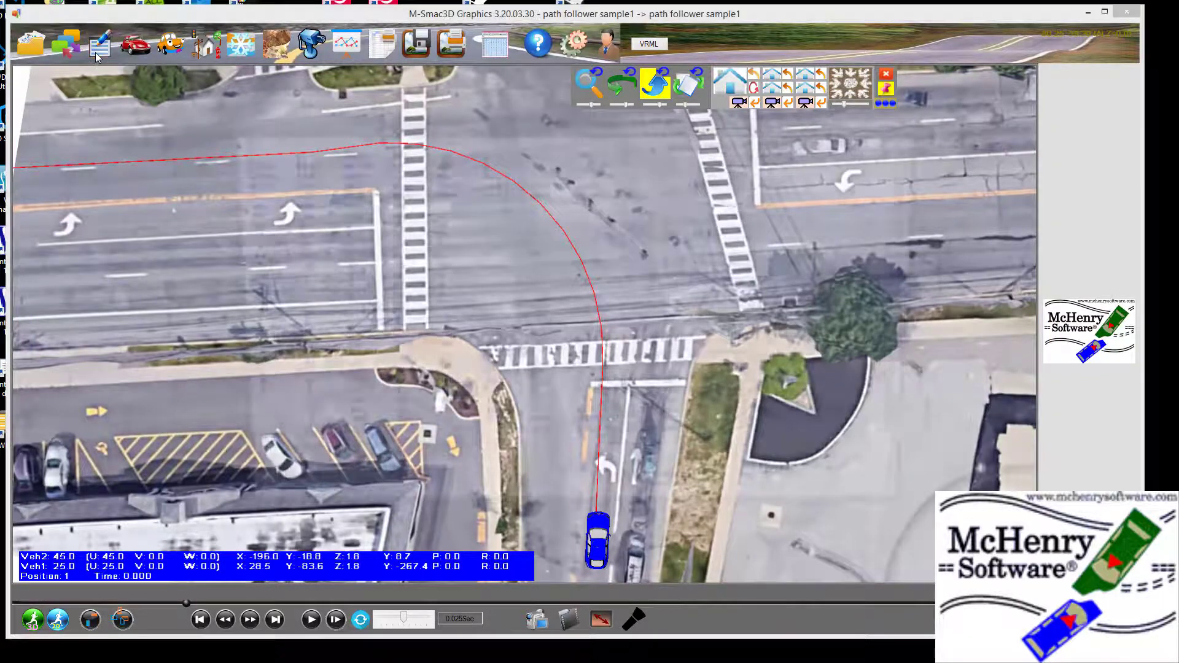
{"action": "double_click", "coordinate": [336, 425]}
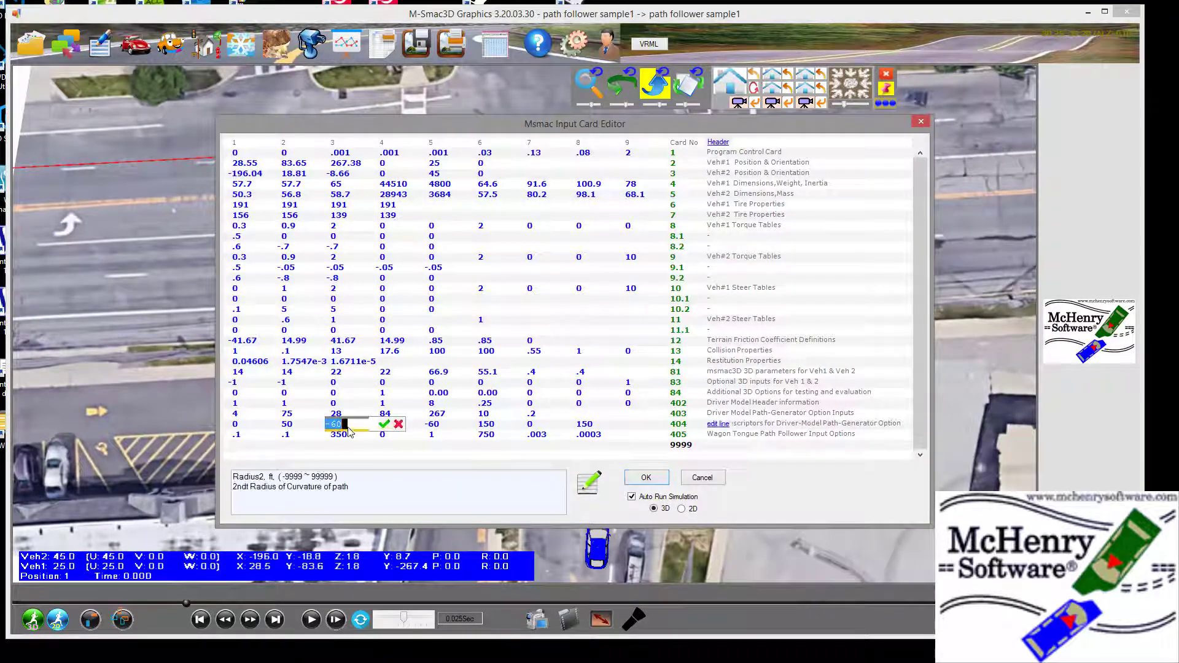
{"action": "type", "text": "-55"}
{"action": "key", "text": "Return"}
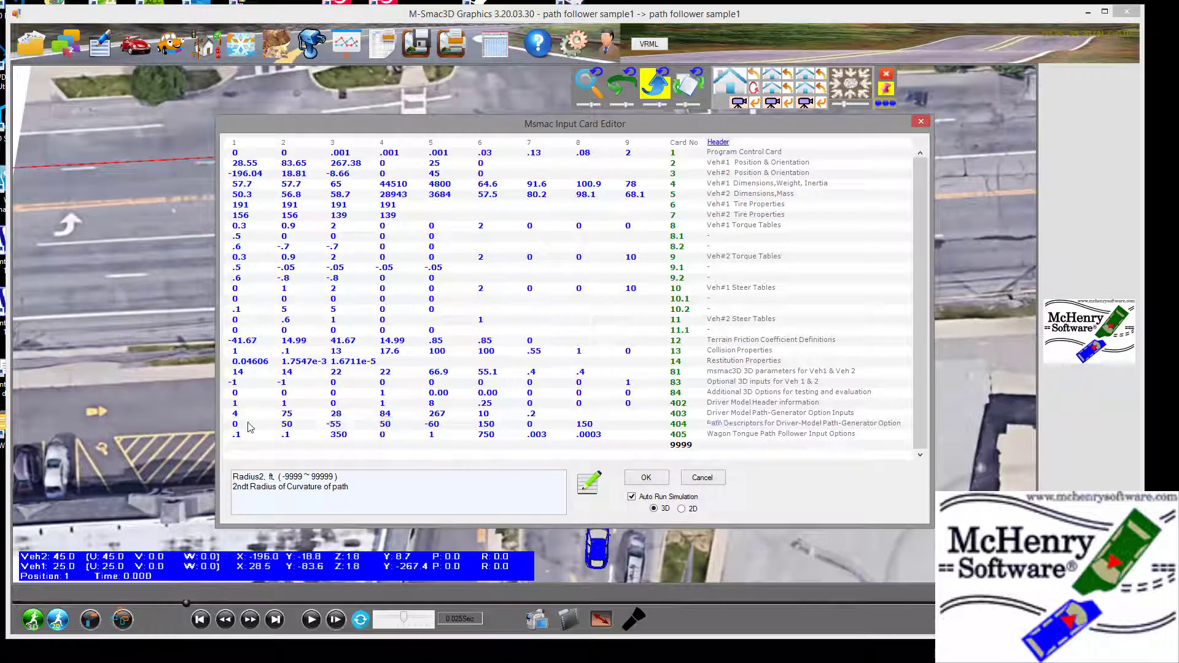
{"action": "left_click", "coordinate": [452, 423]}
{"action": "left_click_drag", "start_coordinate": [452, 424], "coordinate": [333, 434]}
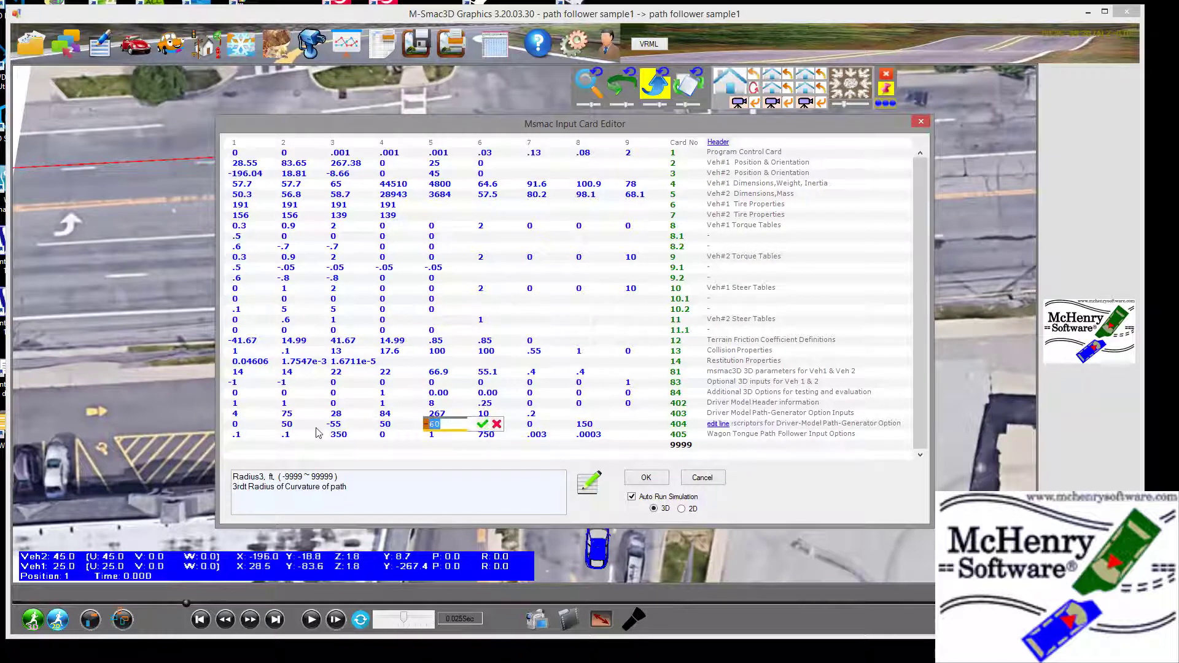
{"action": "type", "text": "-55"}
{"action": "key", "text": "Return"}
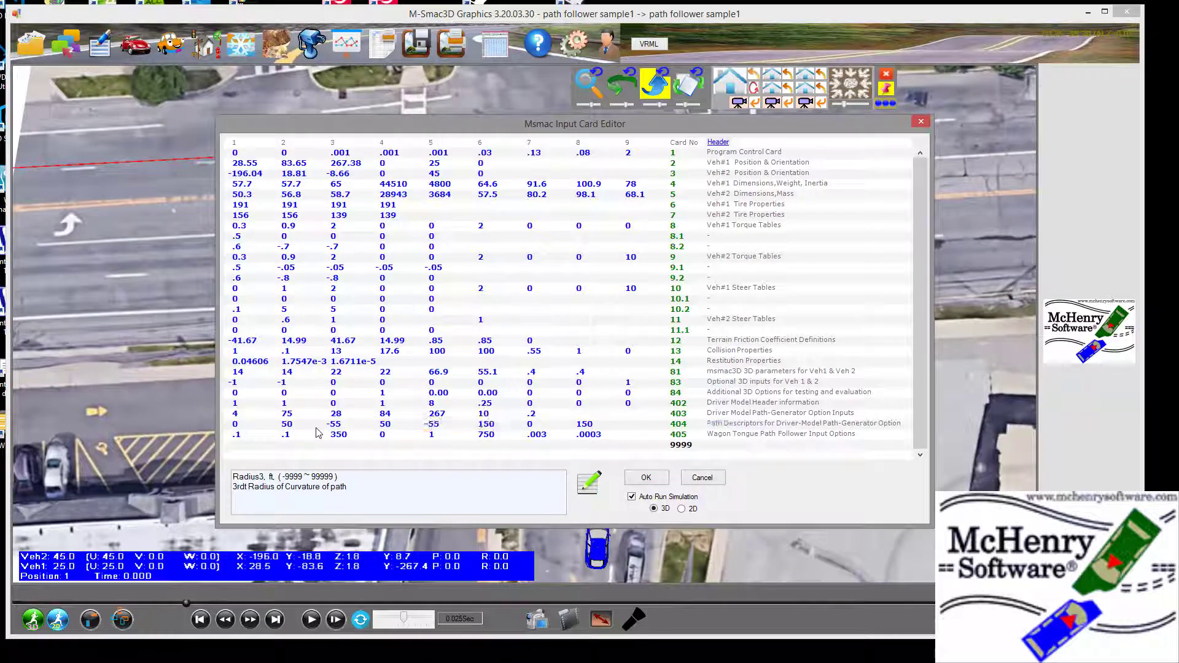
{"action": "left_click", "coordinate": [647, 478]}
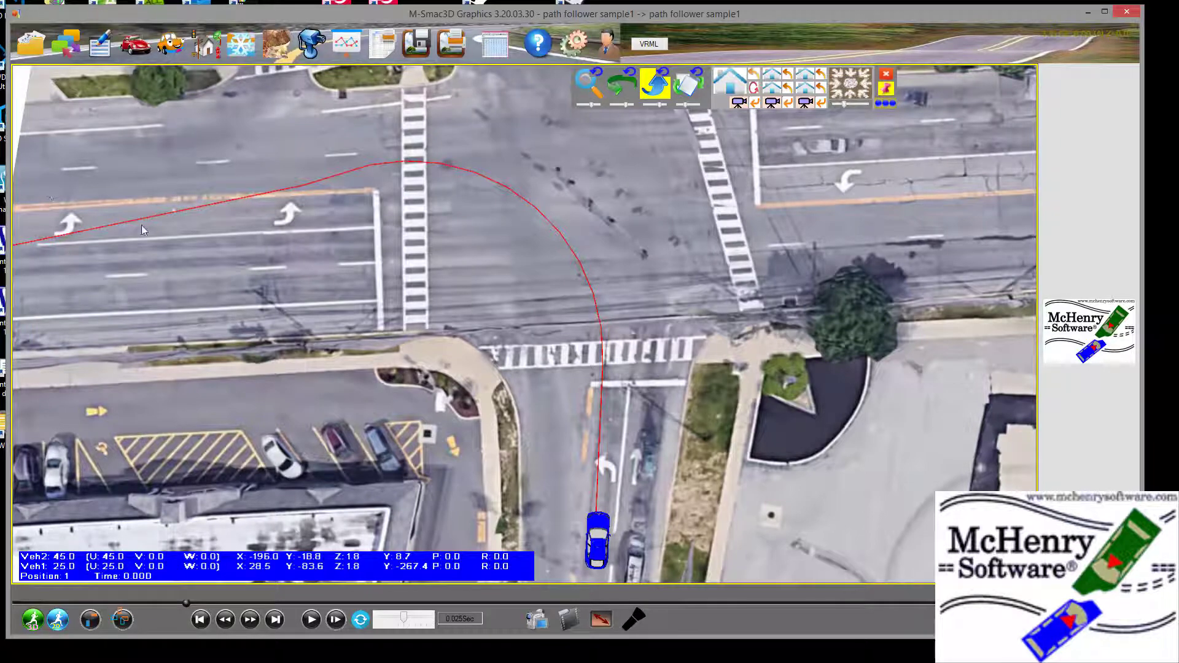
Set the distance at which the third curvature takes effect to 130 on card 404 and apply the change
{"action": "left_click", "coordinate": [99, 43]}
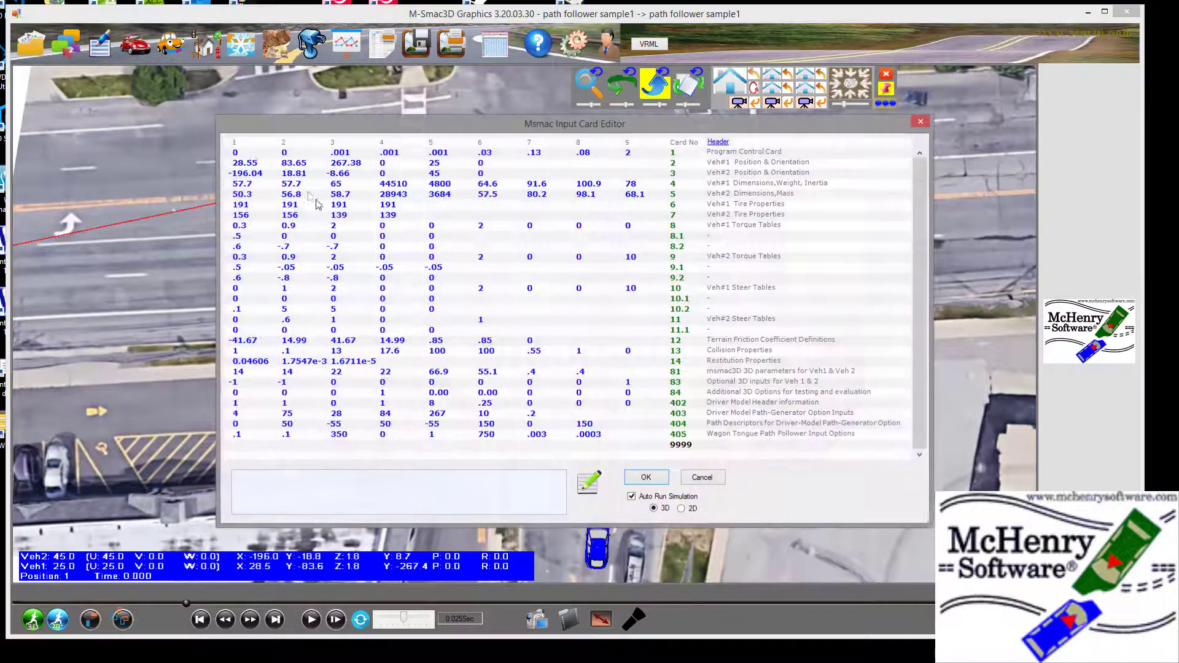
{"action": "left_click", "coordinate": [486, 424]}
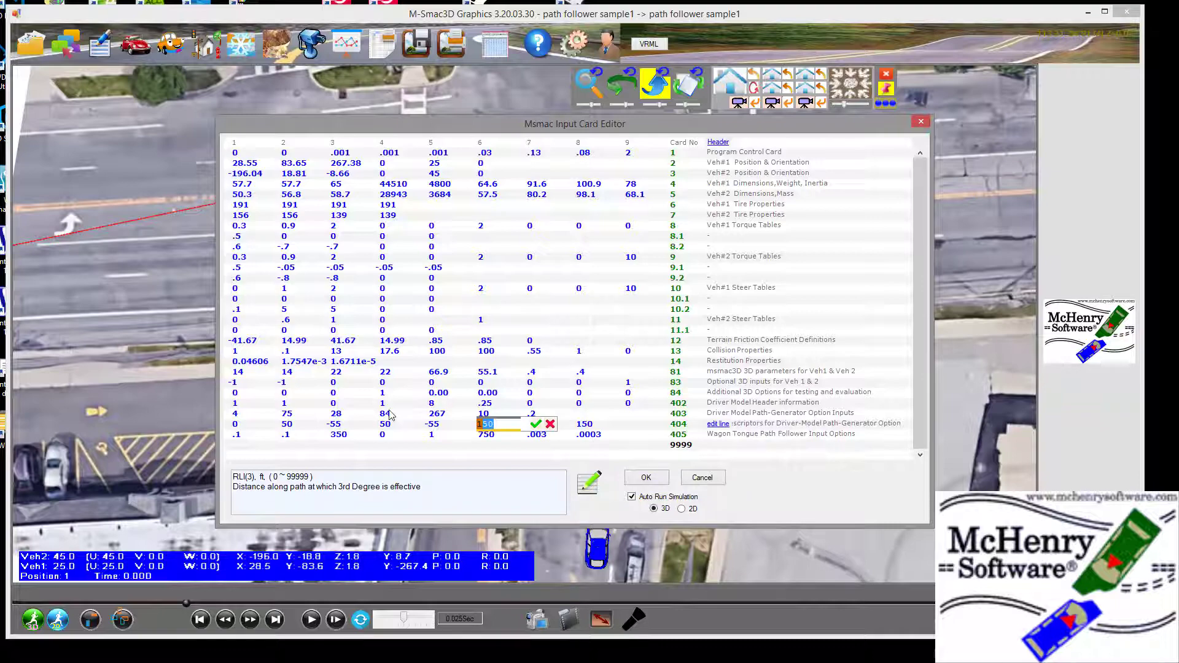
{"action": "type", "text": "30"}
{"action": "key", "text": "Return"}
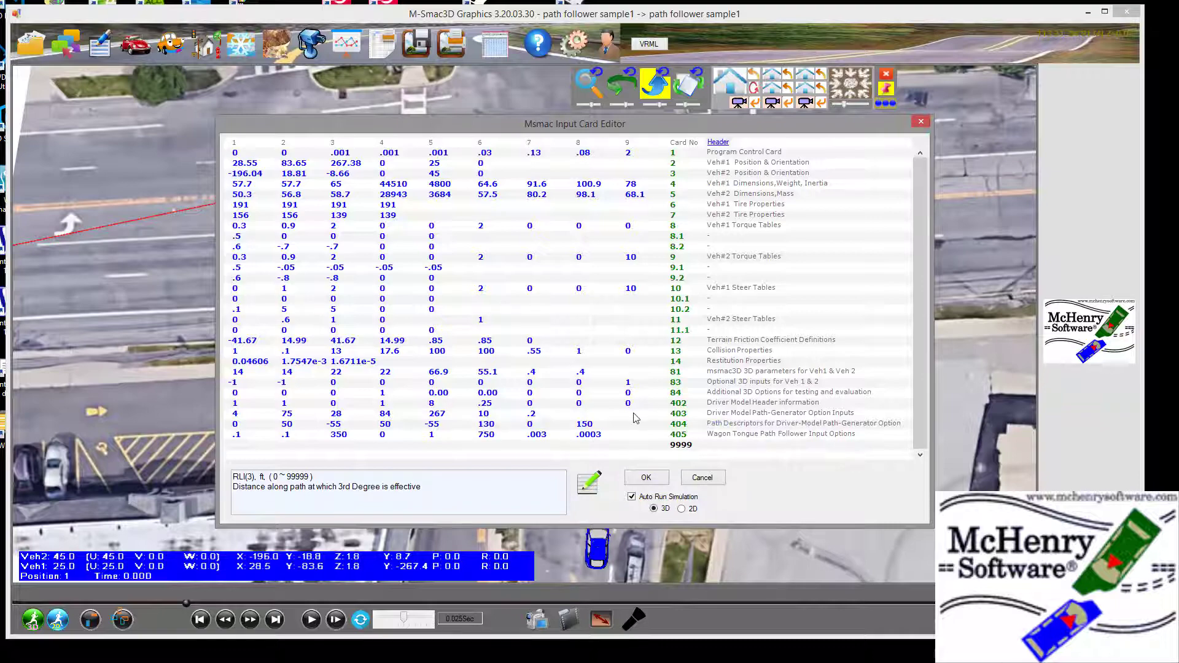
{"action": "left_click", "coordinate": [645, 478]}
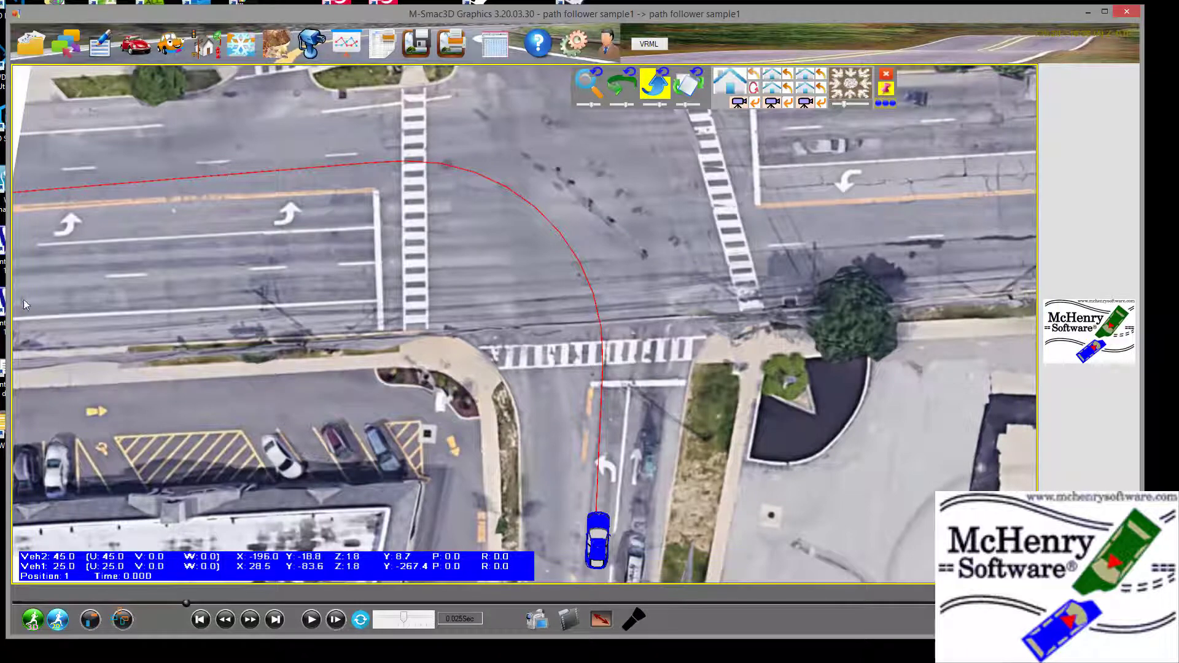
Consult the help page for card 405's path follower inputs, starting from the initial probe sample time
{"action": "left_click", "coordinate": [68, 46]}
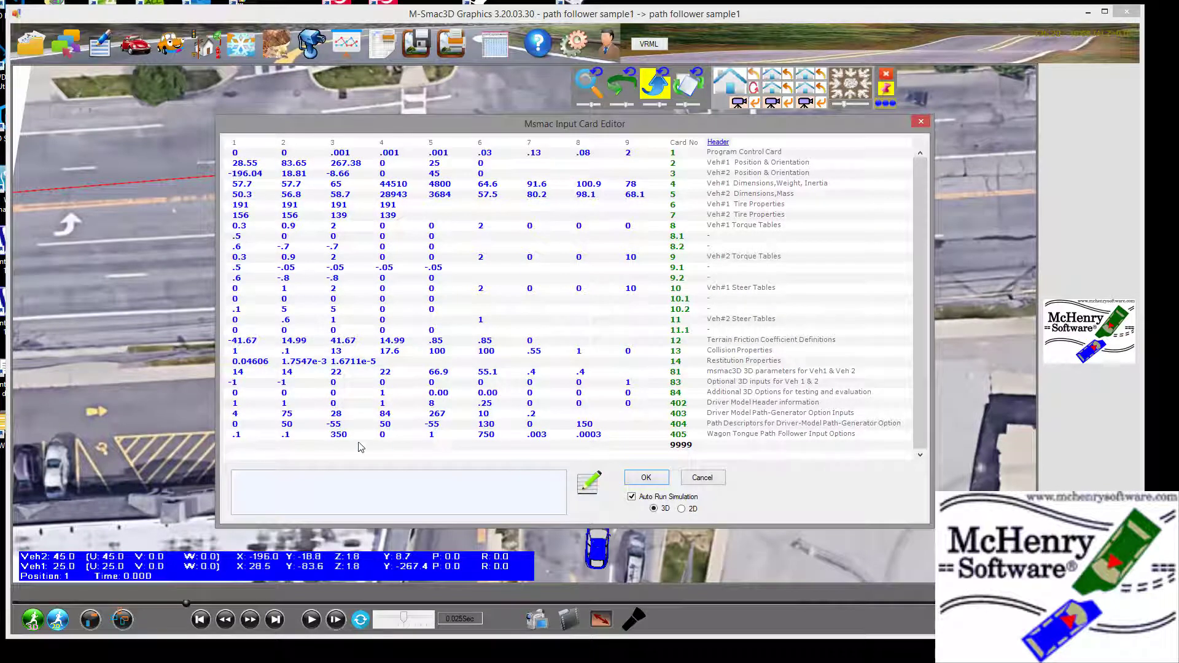
{"action": "left_click", "coordinate": [271, 436]}
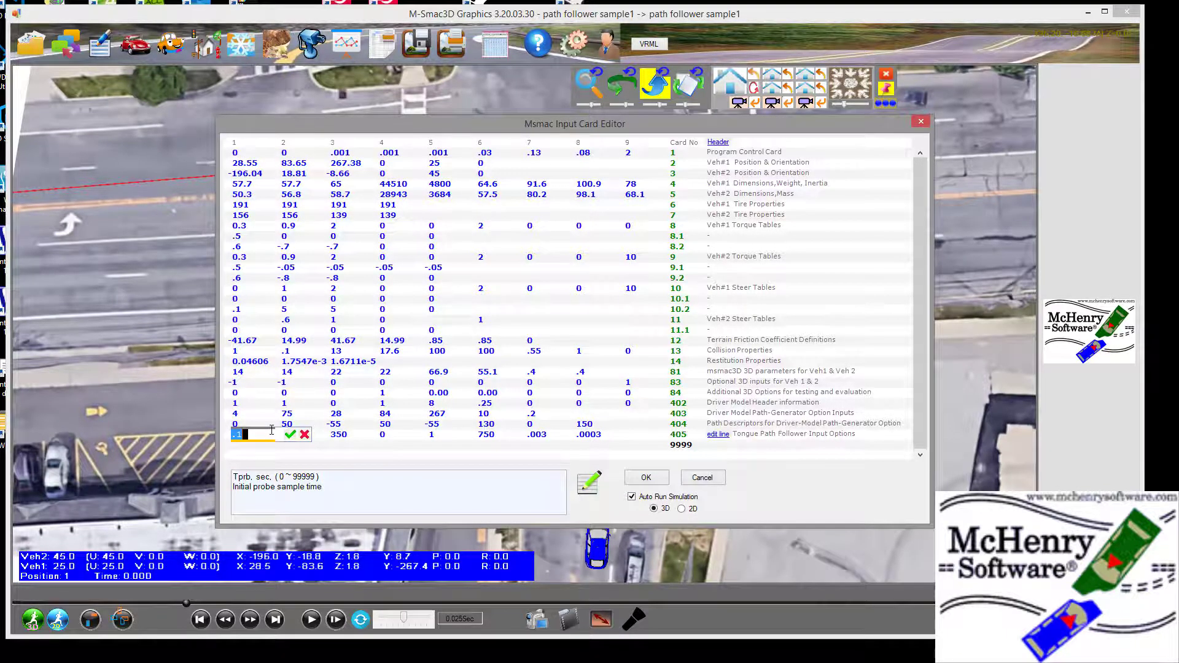
{"action": "key", "text": "F1"}
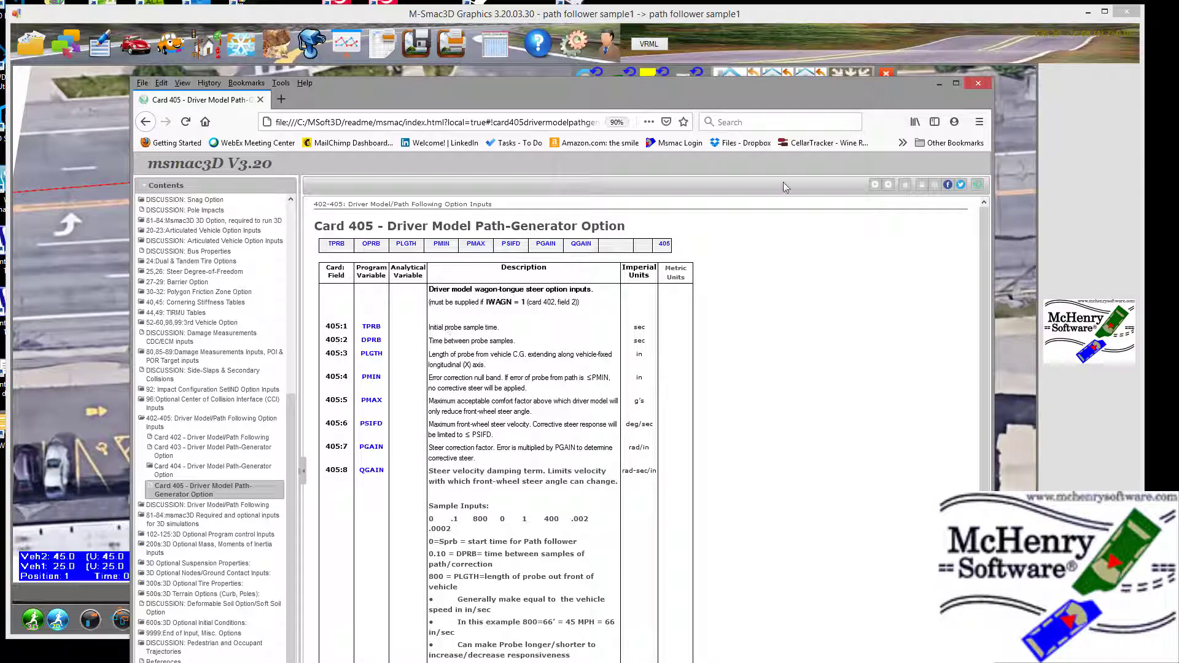
{"action": "left_click", "coordinate": [978, 84]}
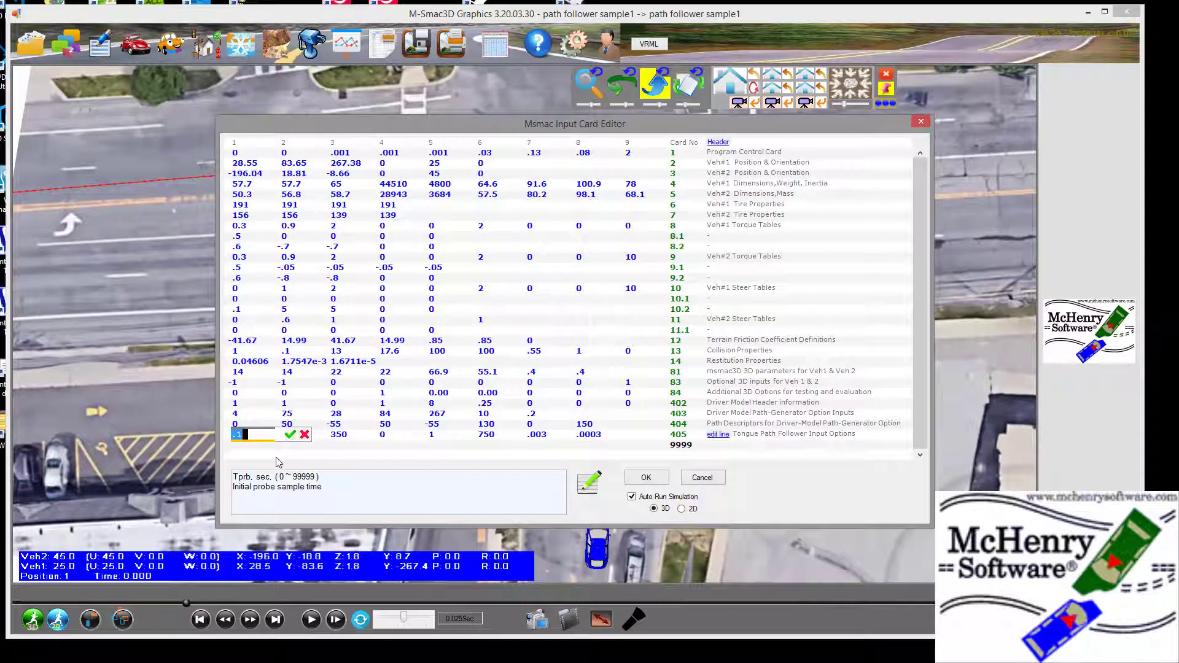
{"action": "left_click", "coordinate": [290, 434]}
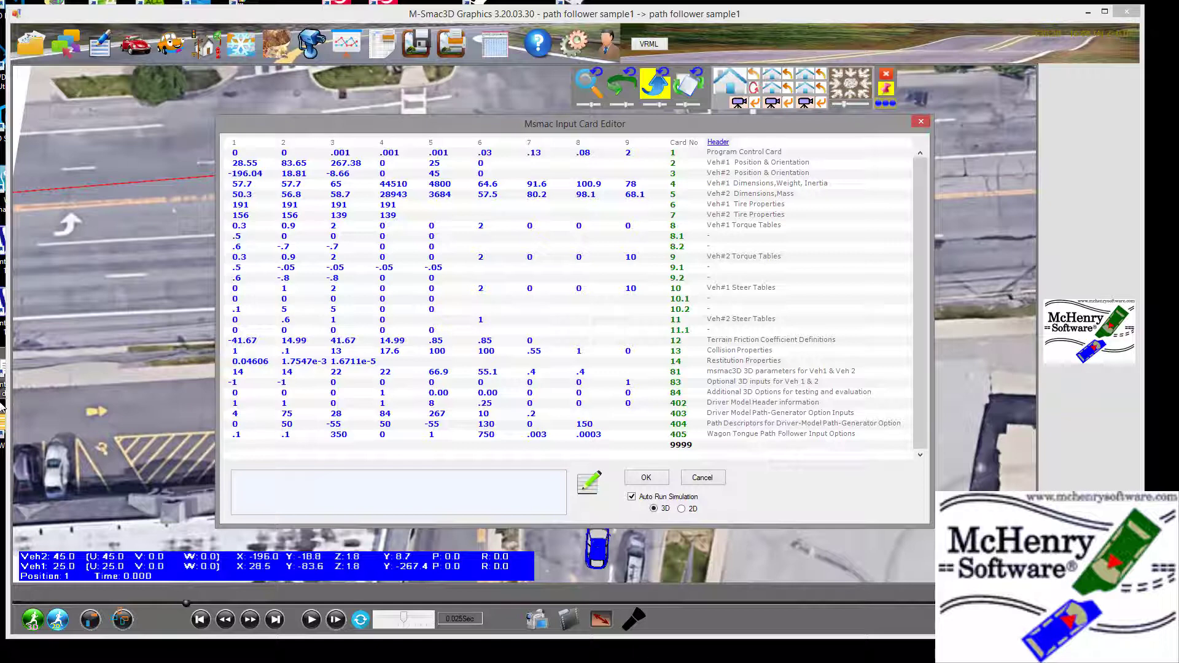
Set vehicle 1's initial forward velocity to 30 MPH on card 2 and the probe length to 400 in on card 405
{"action": "left_click", "coordinate": [354, 437]}
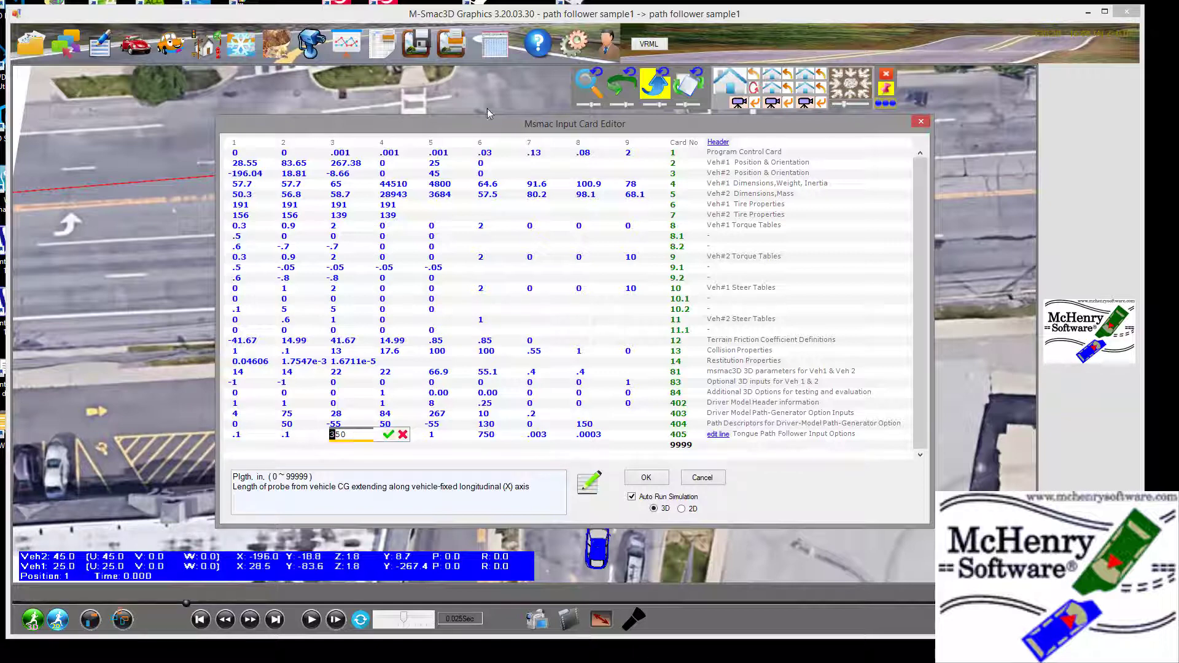
{"action": "double_click", "coordinate": [437, 163]}
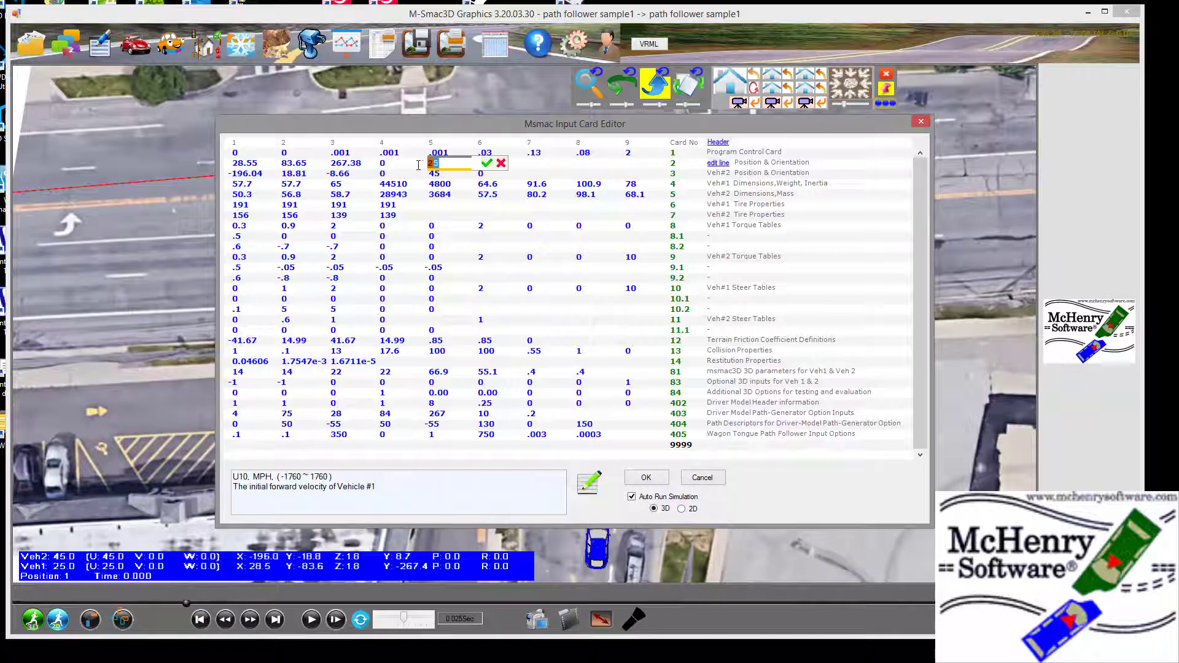
{"action": "type", "text": "30"}
{"action": "key", "text": "Return"}
{"action": "left_click", "coordinate": [359, 437]}
{"action": "type", "text": "400"}
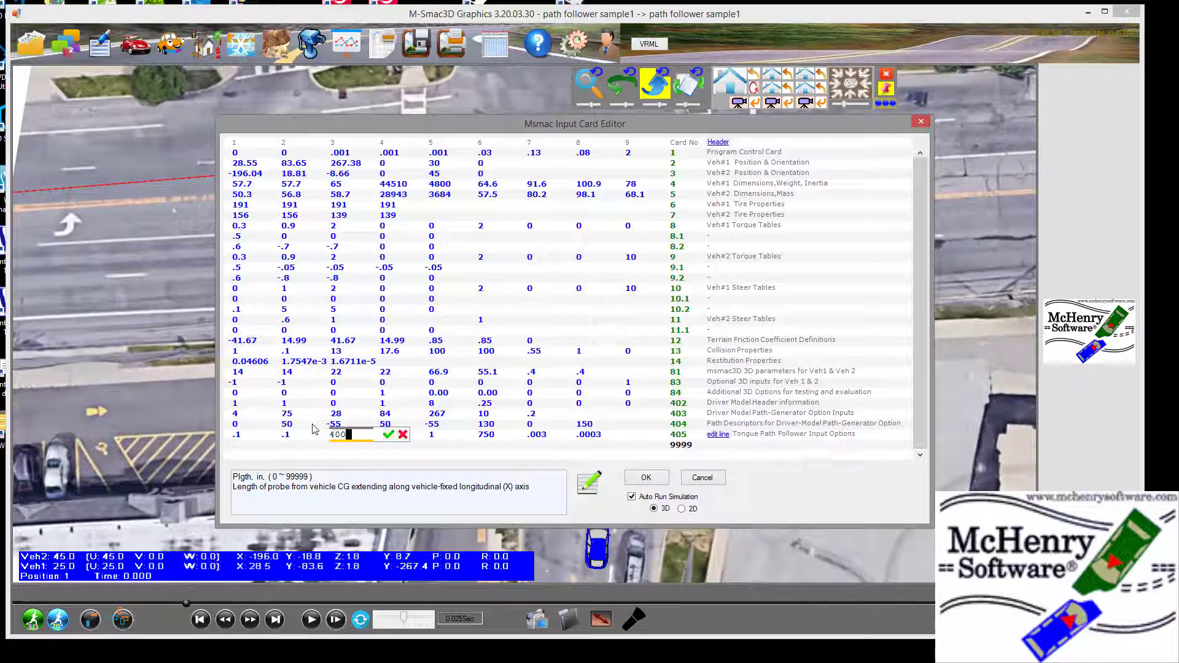
{"action": "key", "text": "Return"}
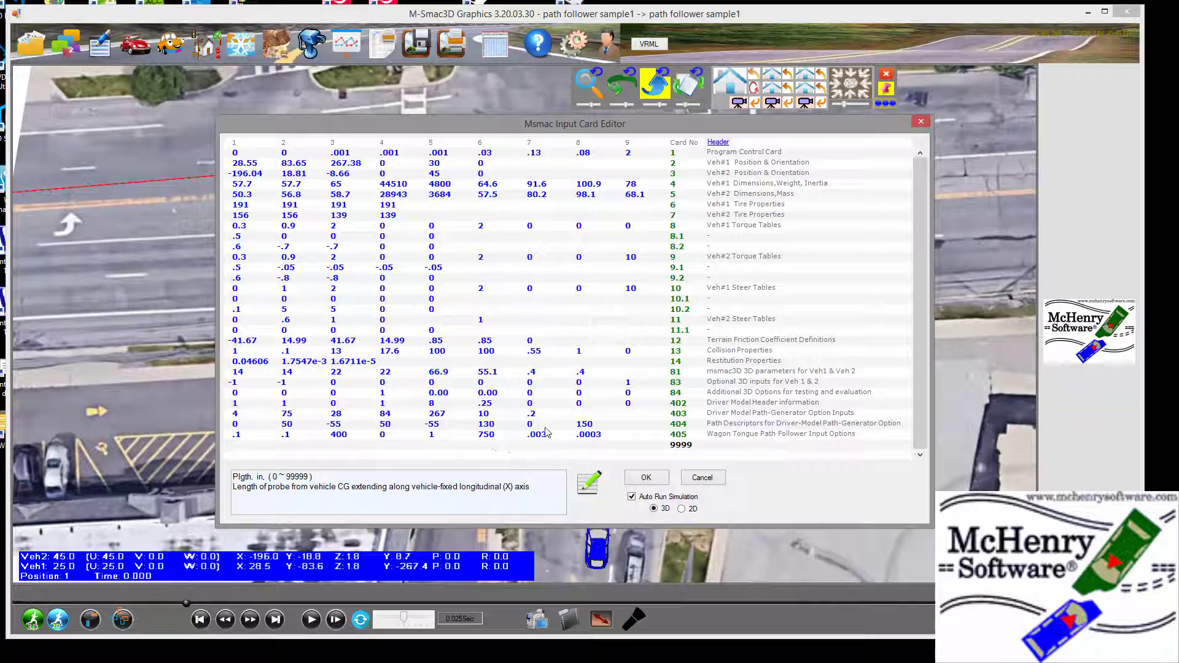
Set the steer correction factor (PGain) to .0025 on card 405
{"action": "left_click", "coordinate": [556, 437]}
{"action": "key", "text": "BackSpace"}
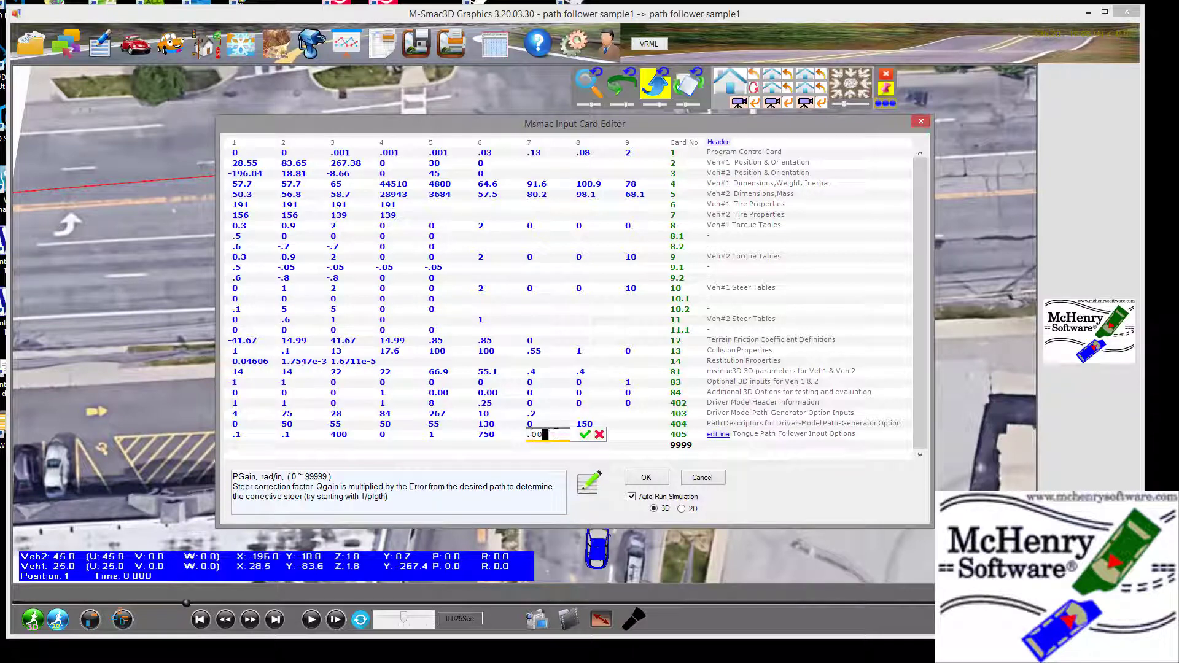
{"action": "type", "text": "25"}
{"action": "key", "text": "Return"}
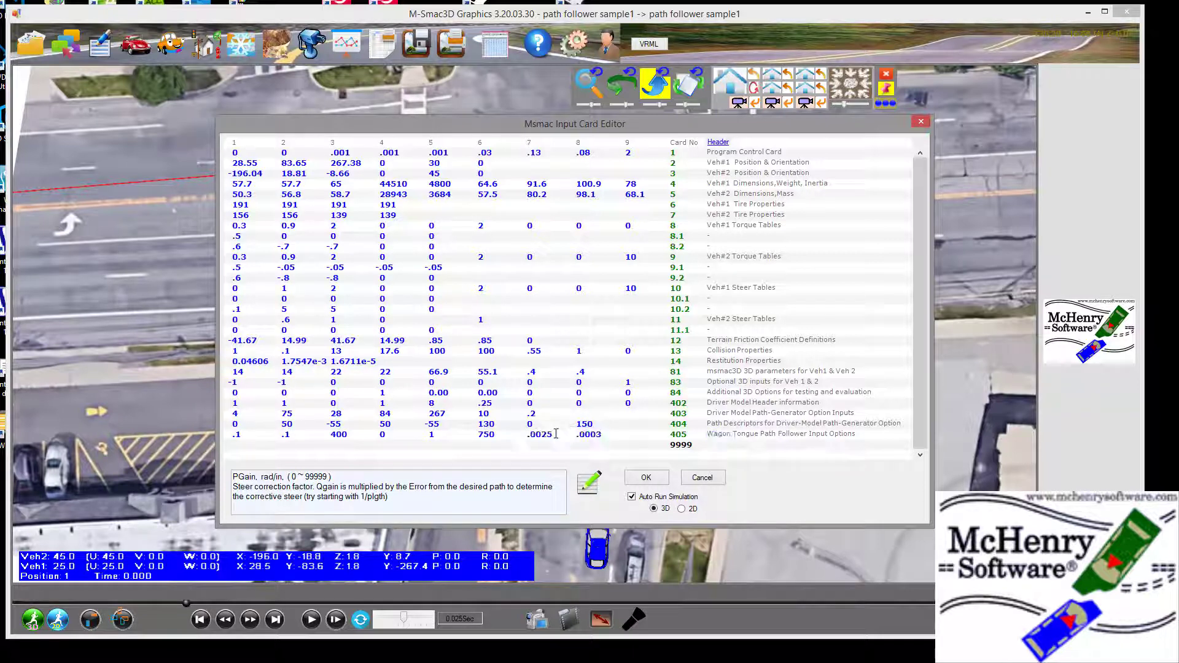
Set the steer velocity damping term (Qgain) to .00025 on card 405
{"action": "left_click", "coordinate": [609, 436]}
{"action": "key", "text": "BackSpace"}
{"action": "type", "text": "2"}
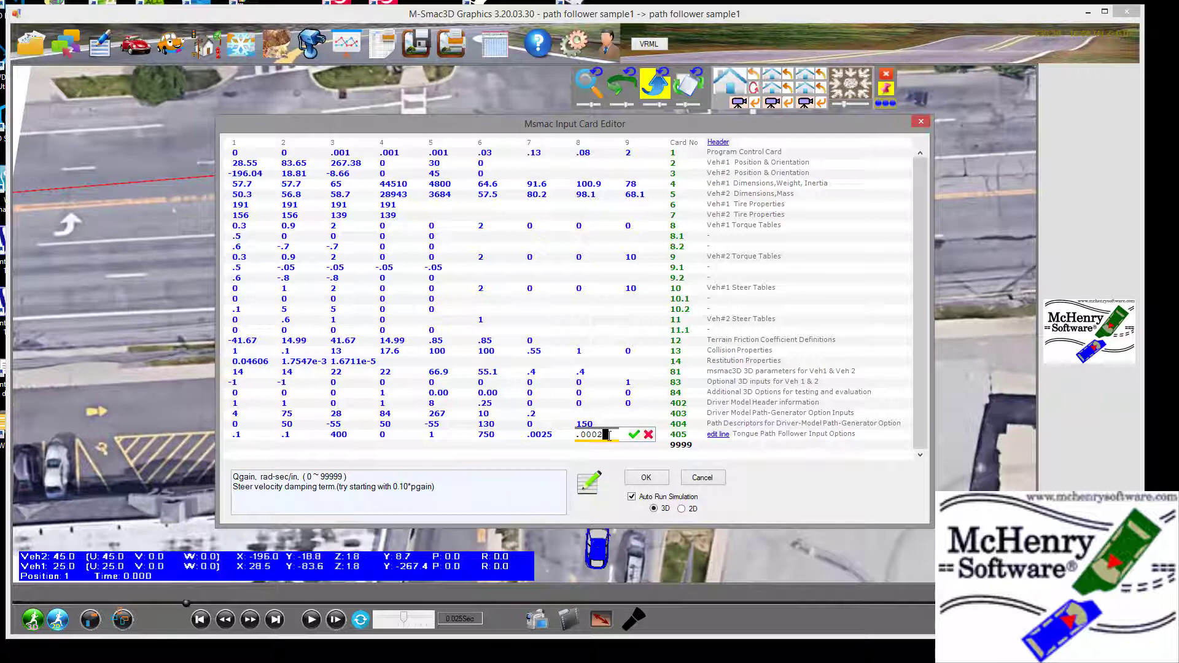
{"action": "type", "text": "5"}
{"action": "key", "text": "Return"}
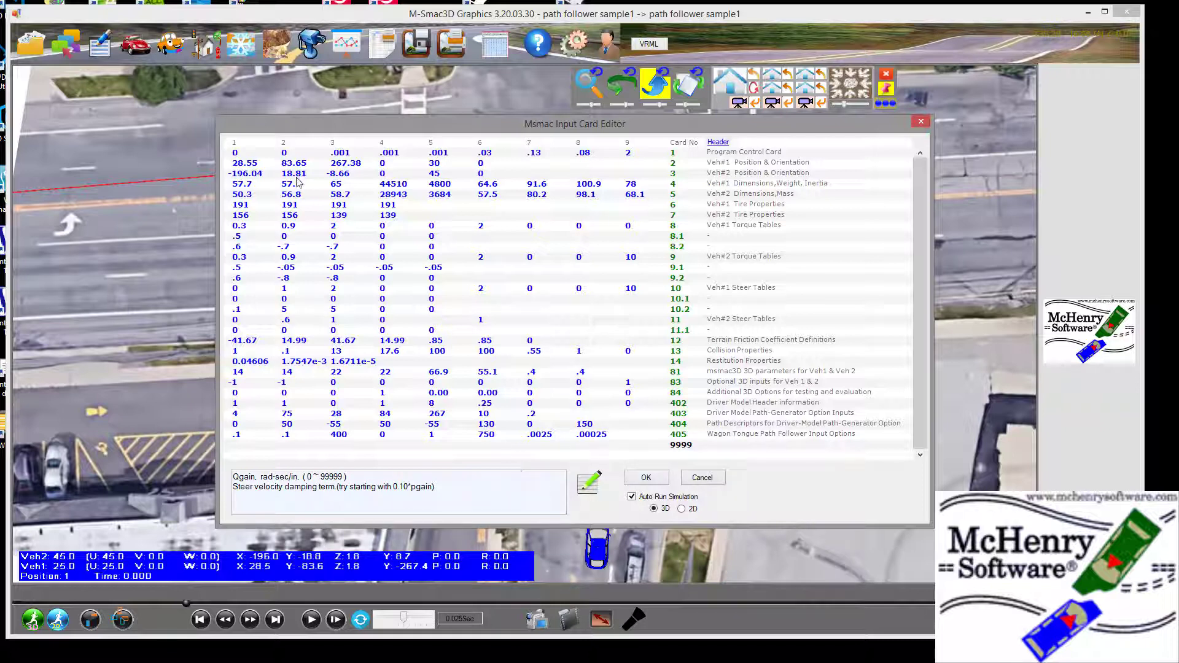
Set the simulation end time to 4 seconds on card 1 and run the simulation
{"action": "left_click", "coordinate": [292, 154]}
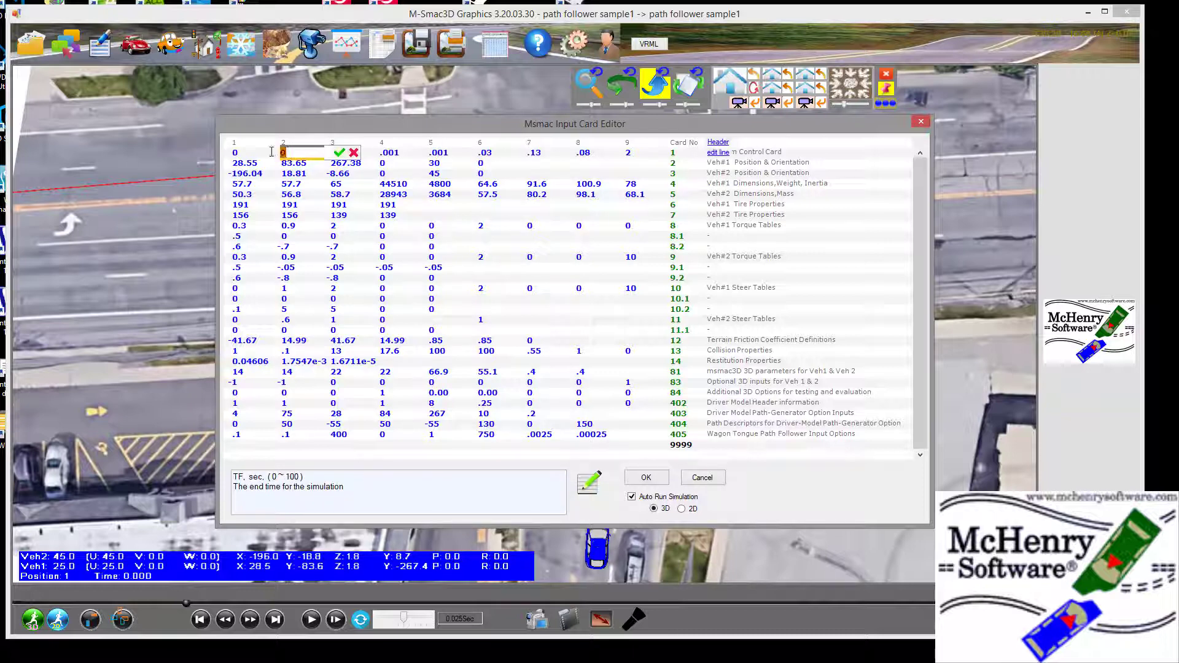
{"action": "type", "text": "4"}
{"action": "key", "text": "Return"}
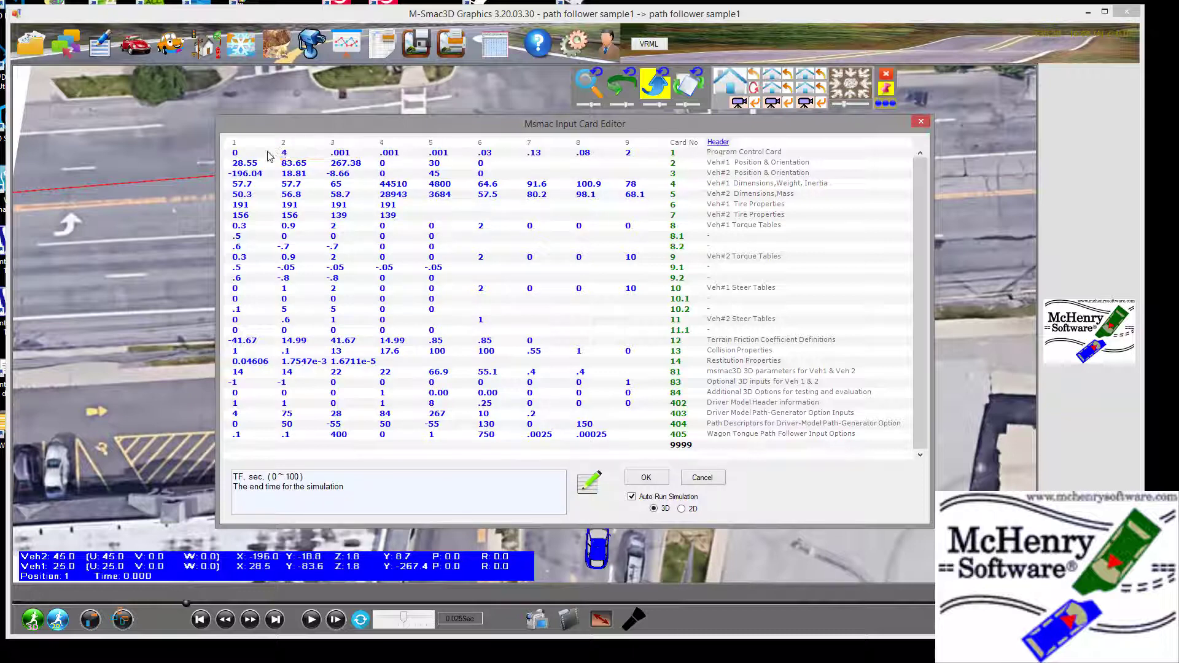
{"action": "left_click", "coordinate": [633, 478]}
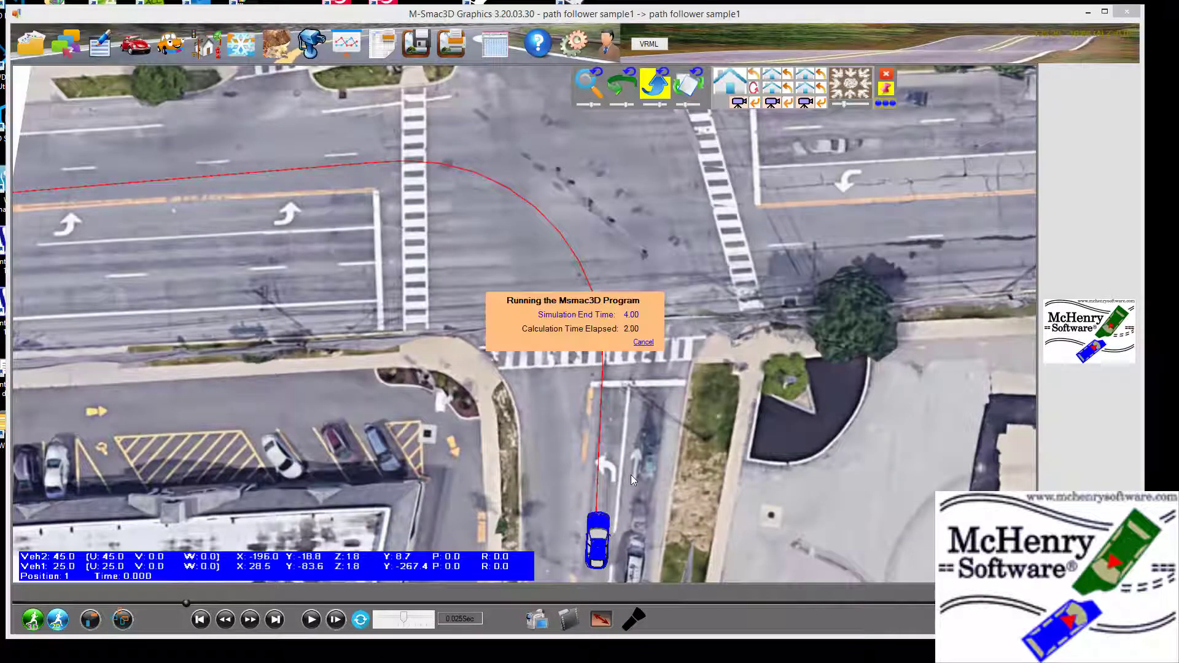
Play back the simulated turn, then examine the steer angle and V1 XYZ Accelerations charts
{"action": "left_click", "coordinate": [311, 620]}
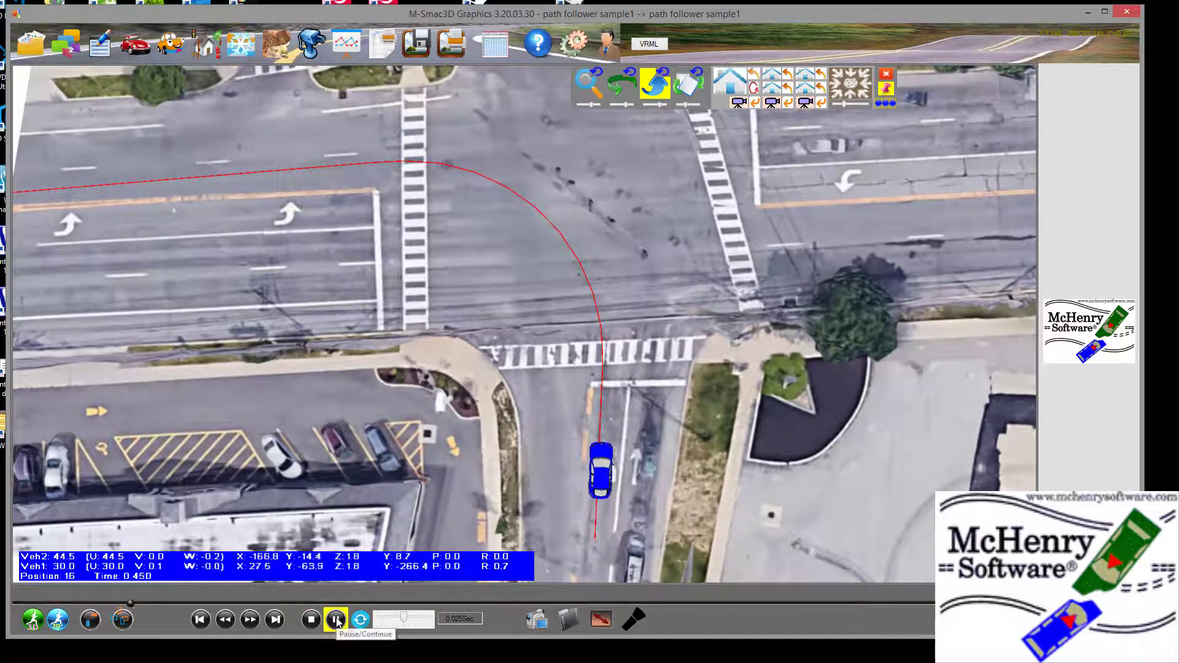
{"action": "left_click", "coordinate": [336, 619]}
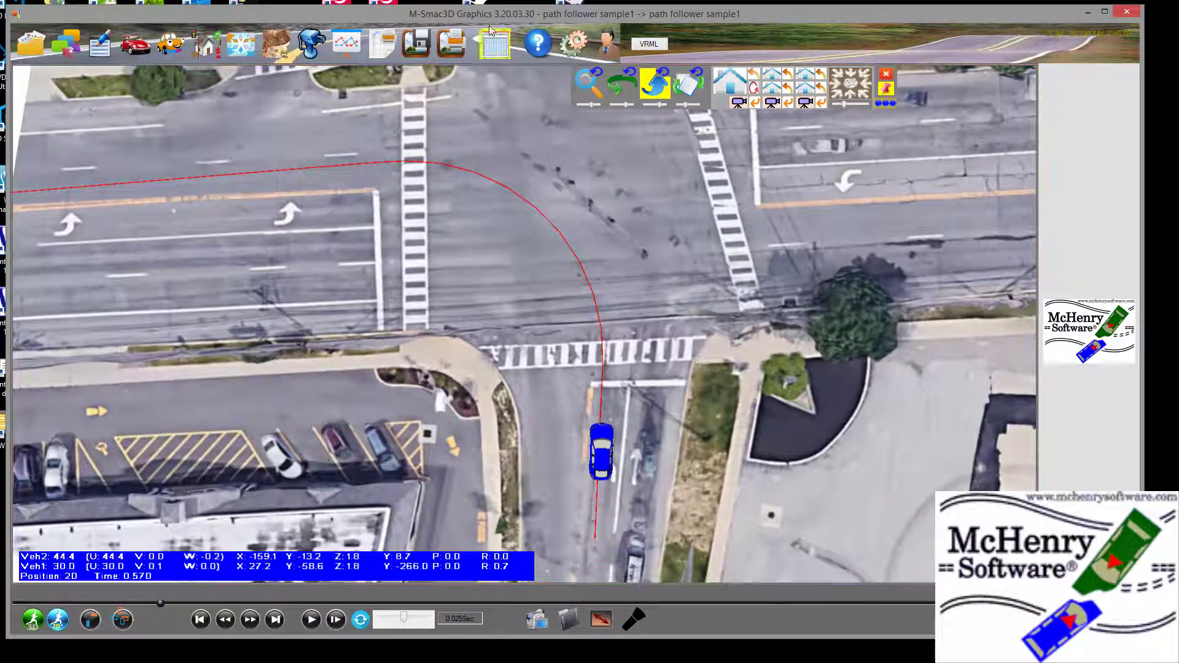
{"action": "left_click", "coordinate": [347, 43]}
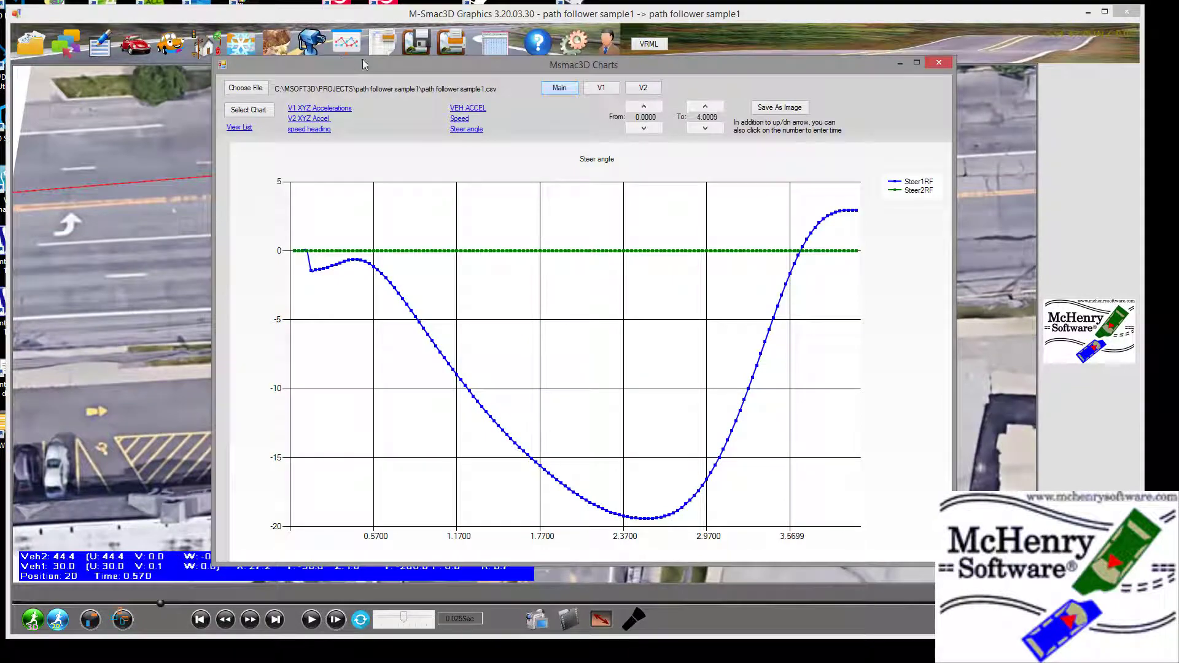
{"action": "left_click", "coordinate": [938, 64]}
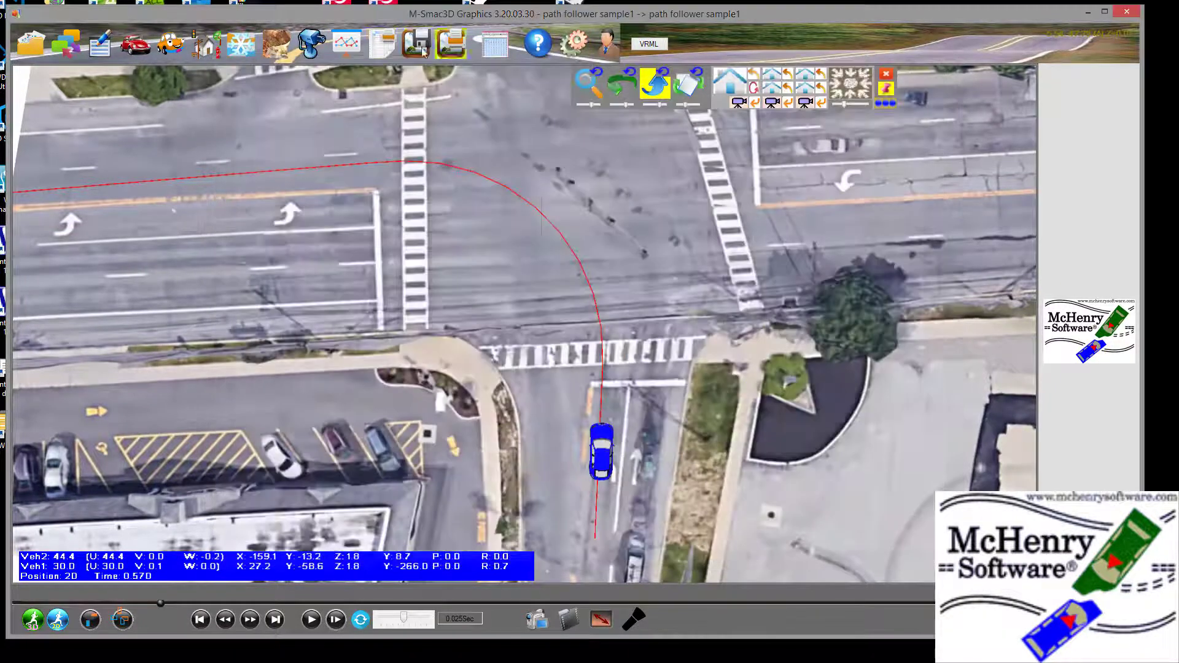
{"action": "left_click", "coordinate": [348, 44]}
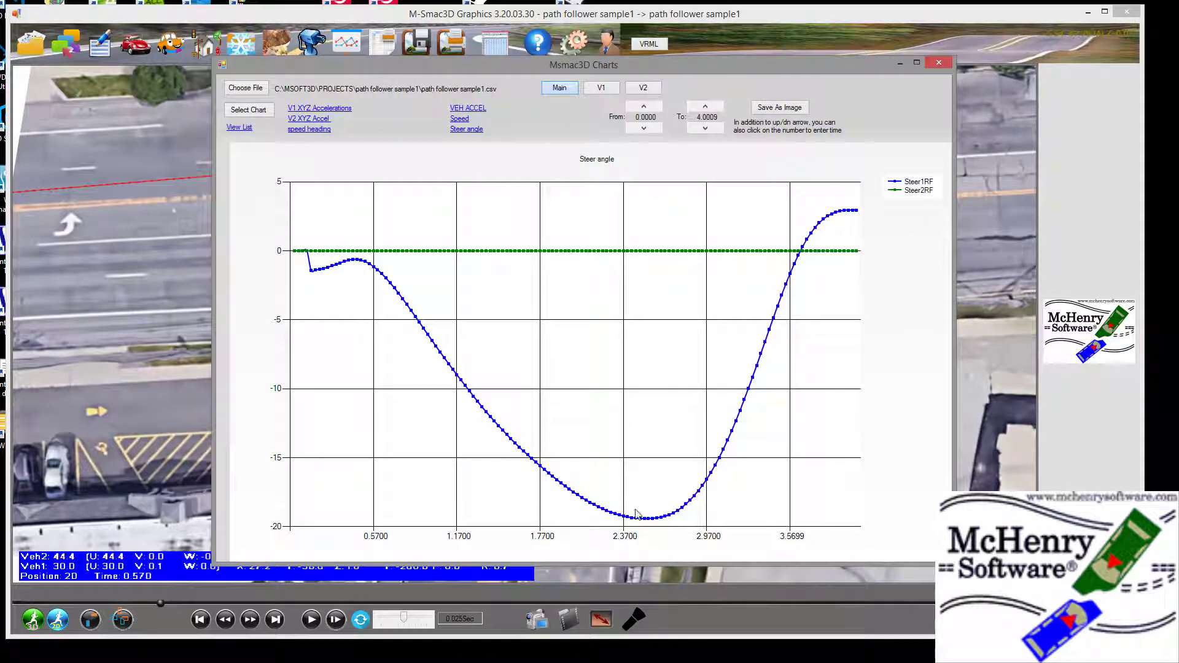
{"action": "left_click", "coordinate": [313, 109]}
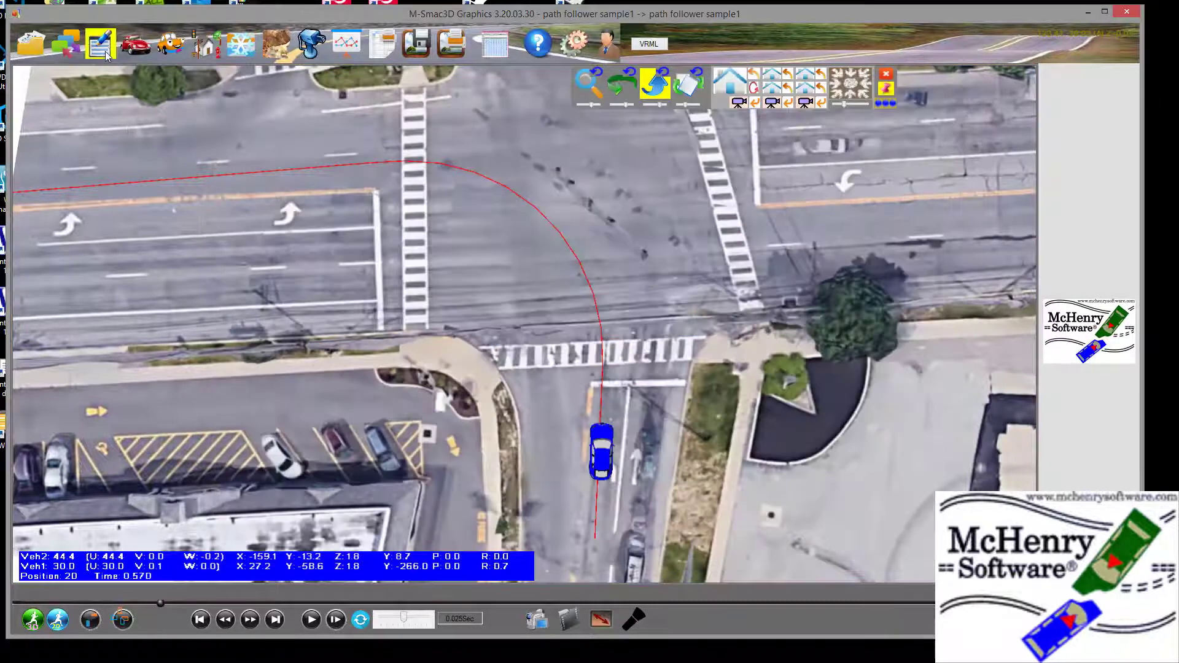
Set vehicle 1's initial forward velocity to 25 MPH on card 2 and rerun the simulation
{"action": "left_click", "coordinate": [104, 46]}
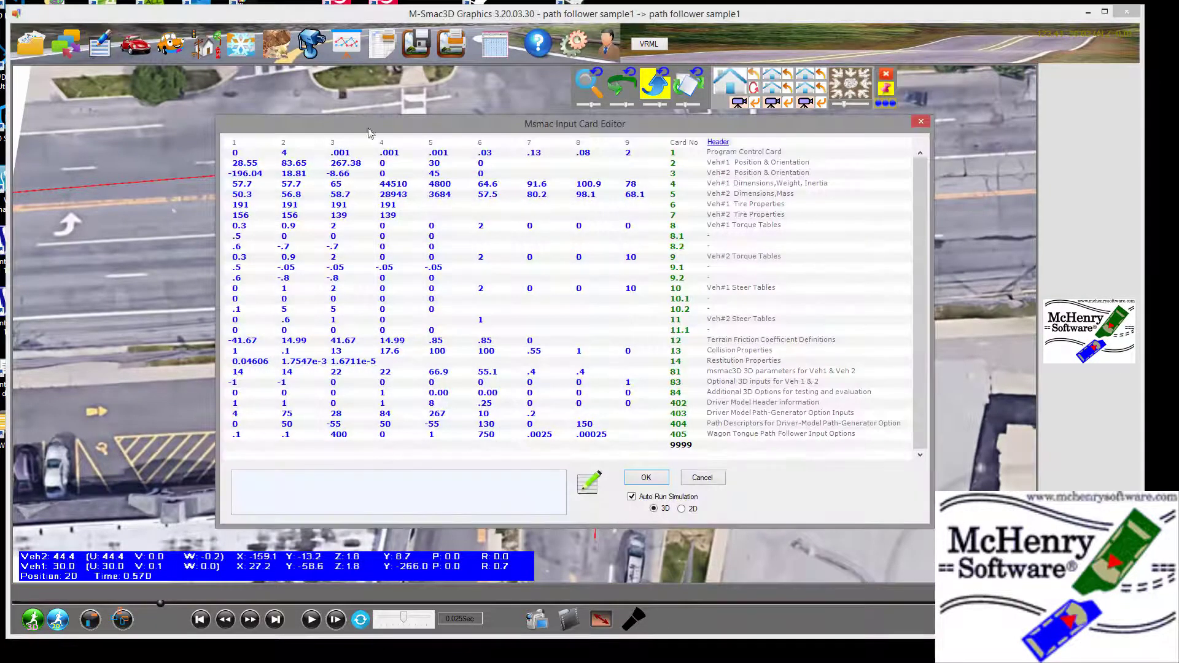
{"action": "left_click", "coordinate": [446, 165]}
{"action": "type", "text": "25"}
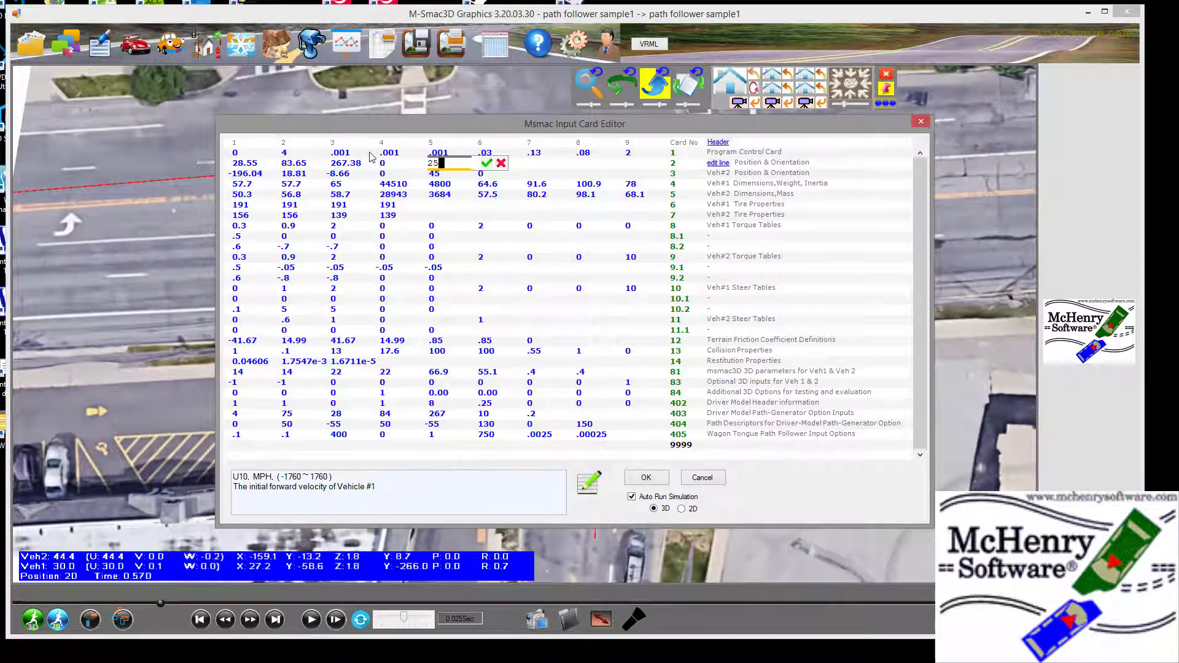
{"action": "key", "text": "Return"}
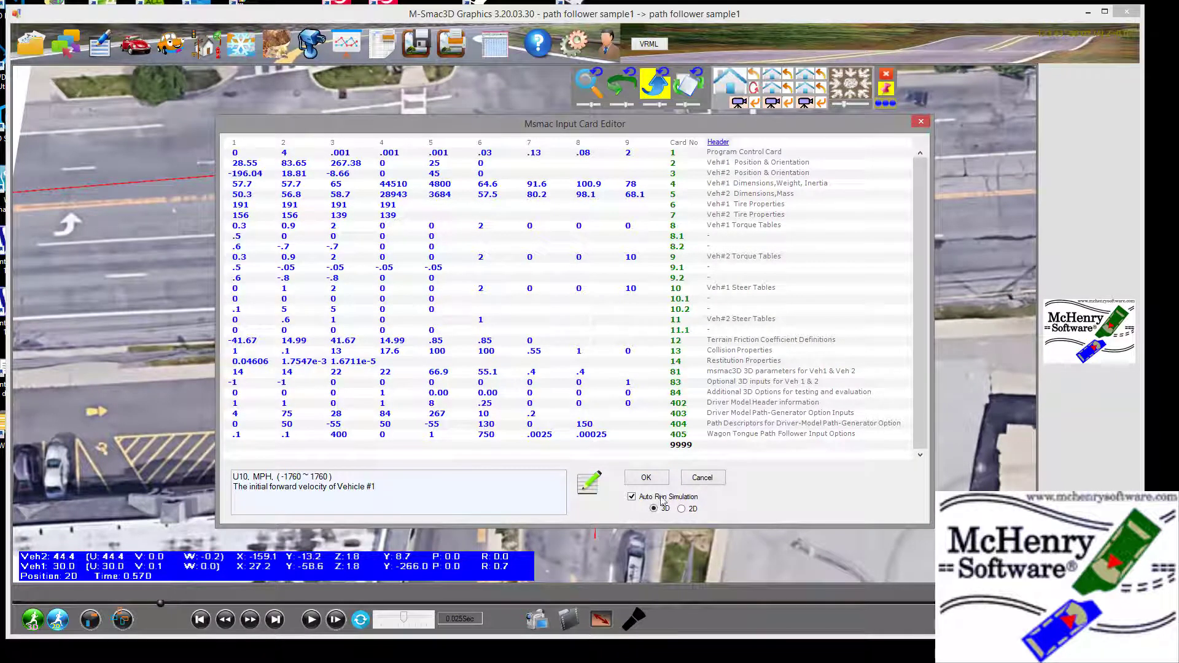
{"action": "left_click", "coordinate": [647, 477]}
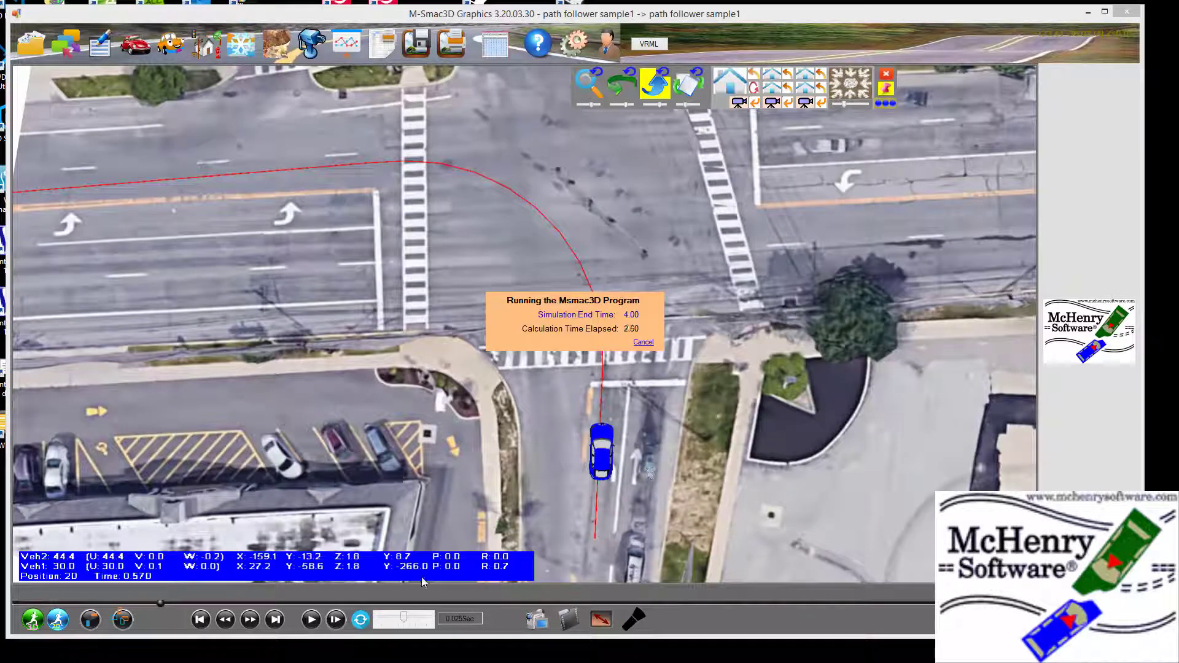
Play back vehicle 1's motion at the new speed and examine its XYZ acceleration chart
{"action": "left_click", "coordinate": [310, 622]}
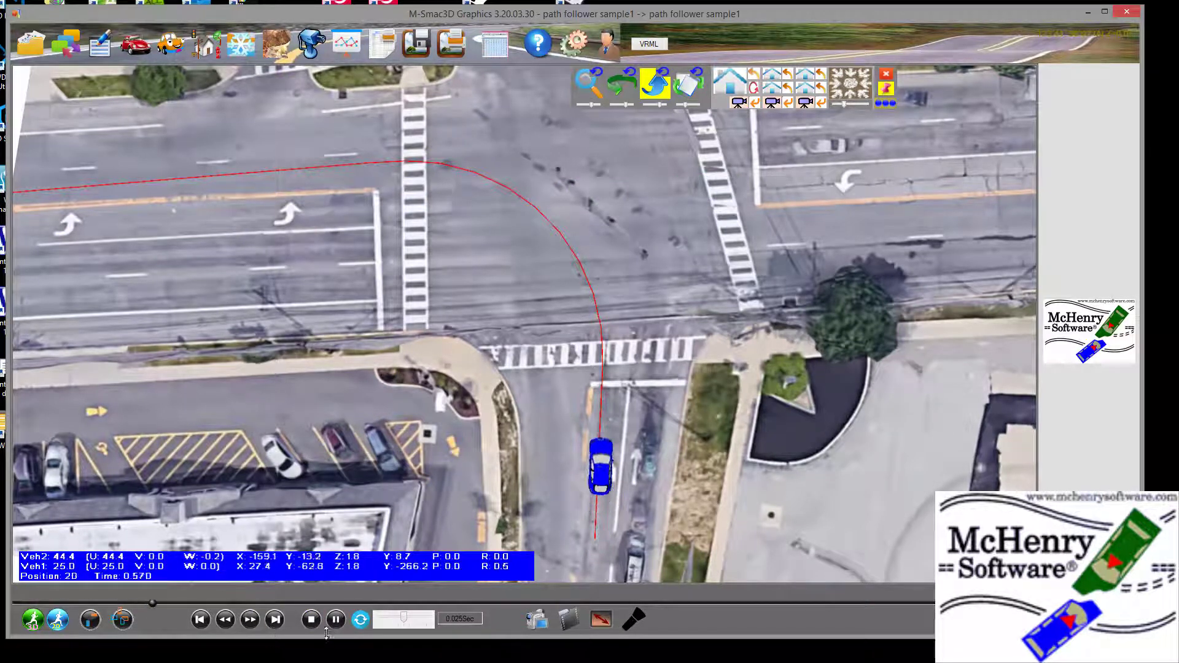
{"action": "left_click", "coordinate": [337, 620]}
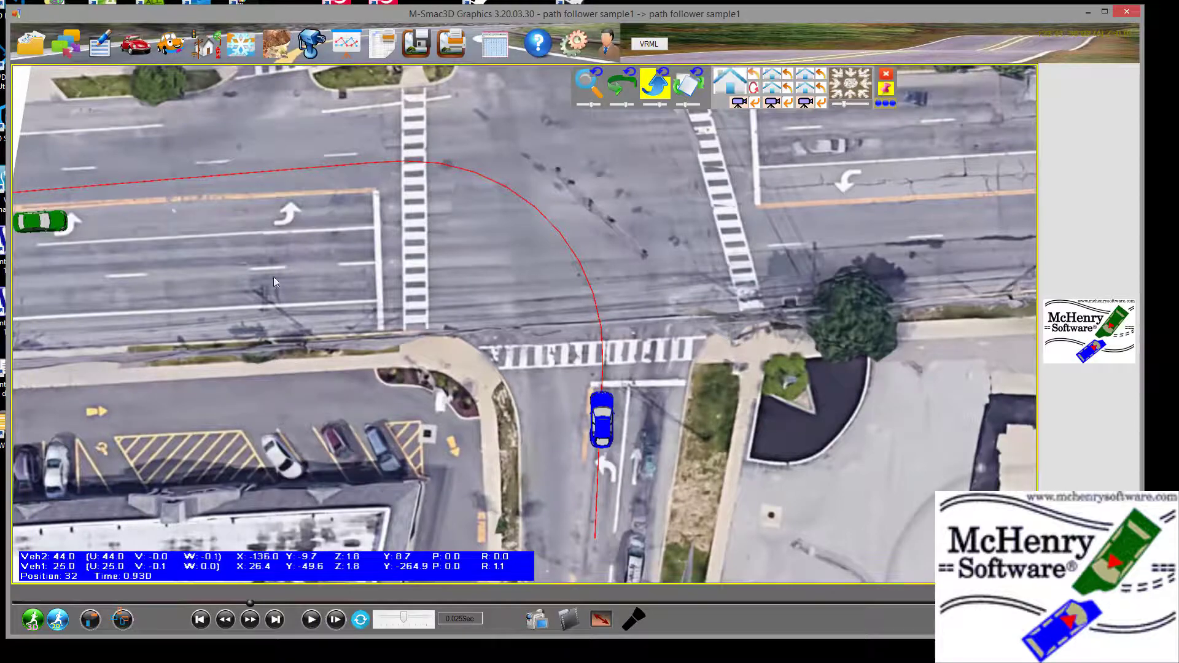
{"action": "left_click", "coordinate": [347, 43]}
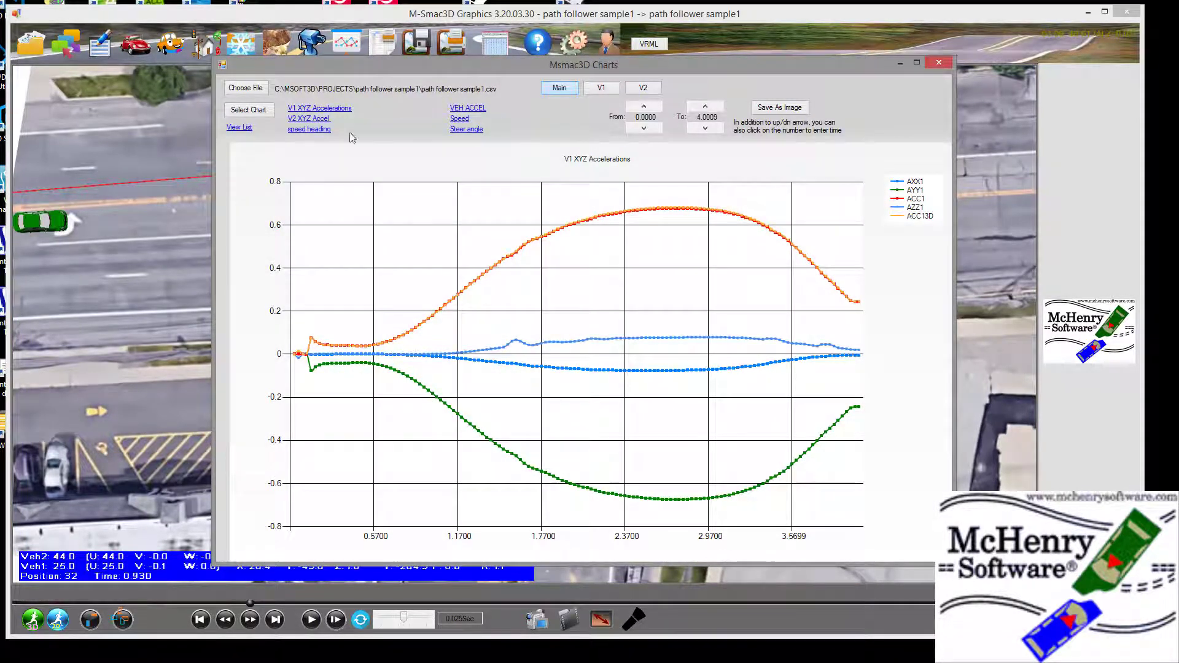
Review the list of available charts and the data fields plotted in V1 XYZ Accelerations without changing them
{"action": "left_click", "coordinate": [242, 113]}
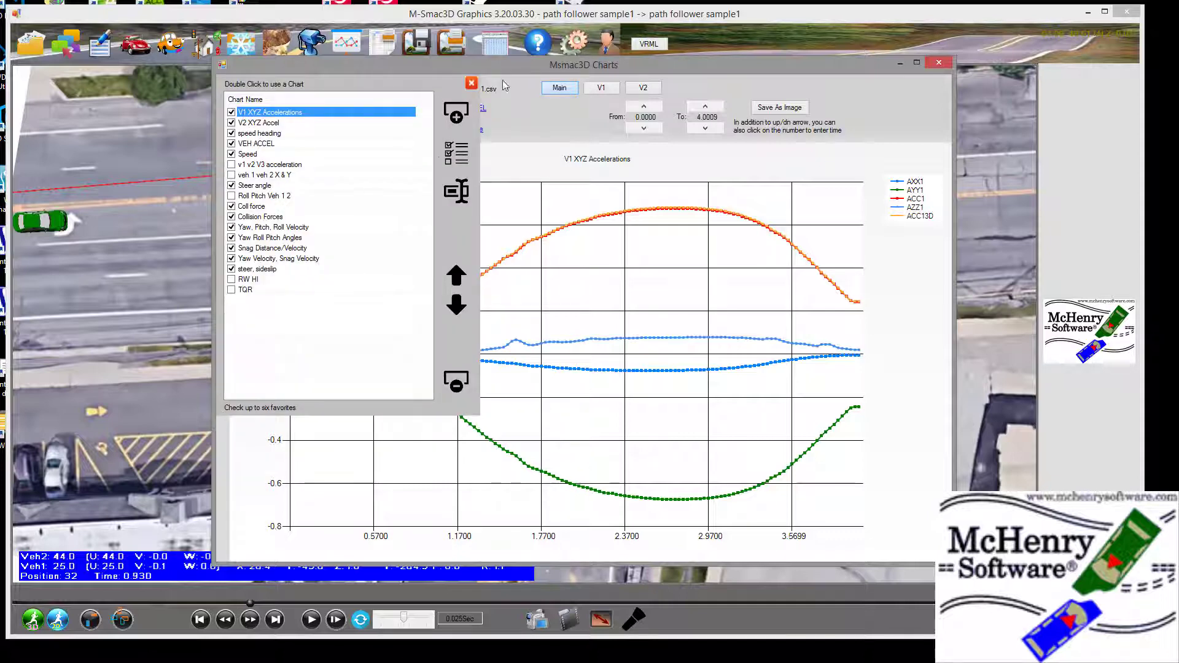
{"action": "left_click", "coordinate": [448, 157]}
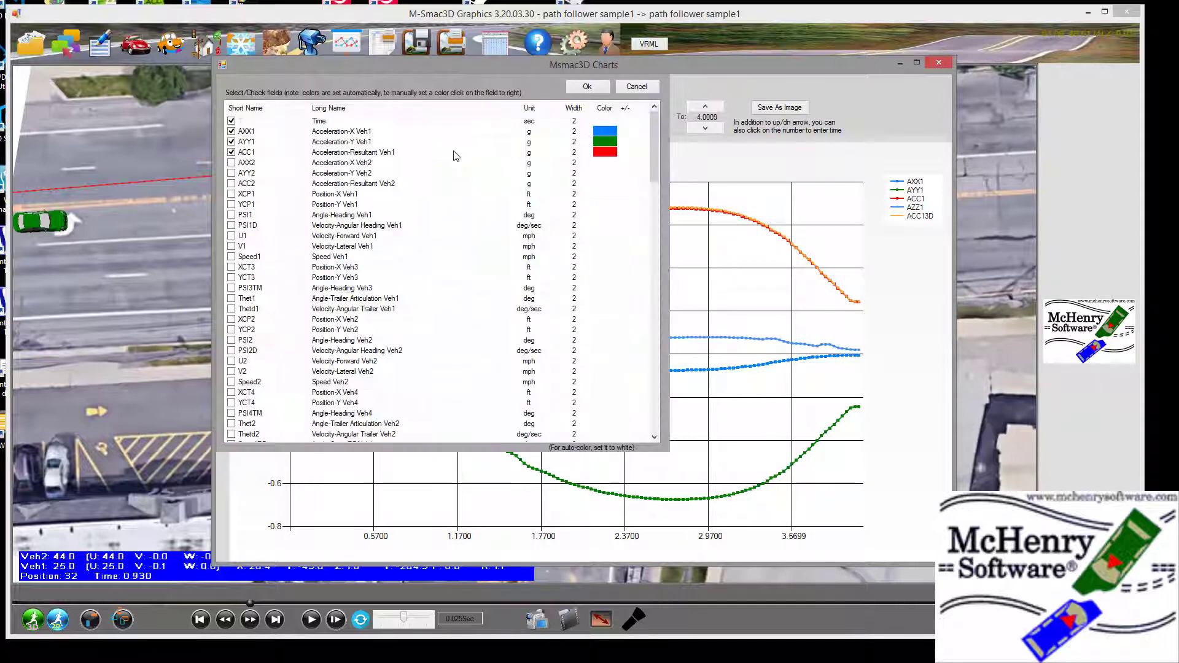
{"action": "left_click", "coordinate": [649, 87]}
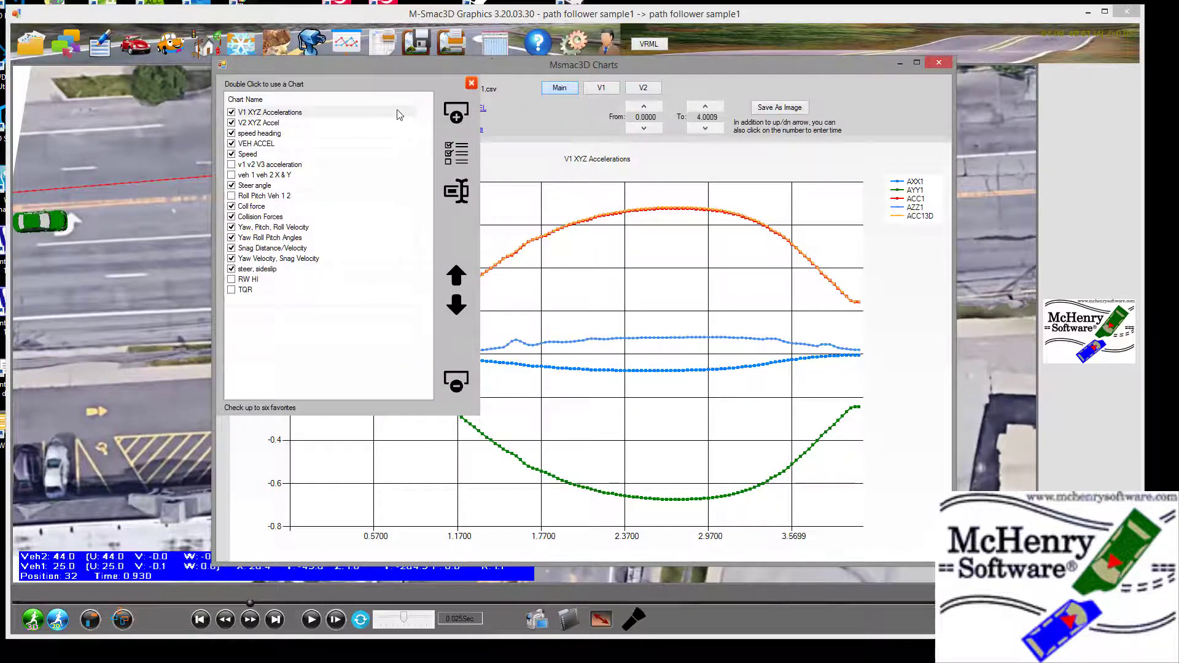
{"action": "left_click", "coordinate": [471, 83]}
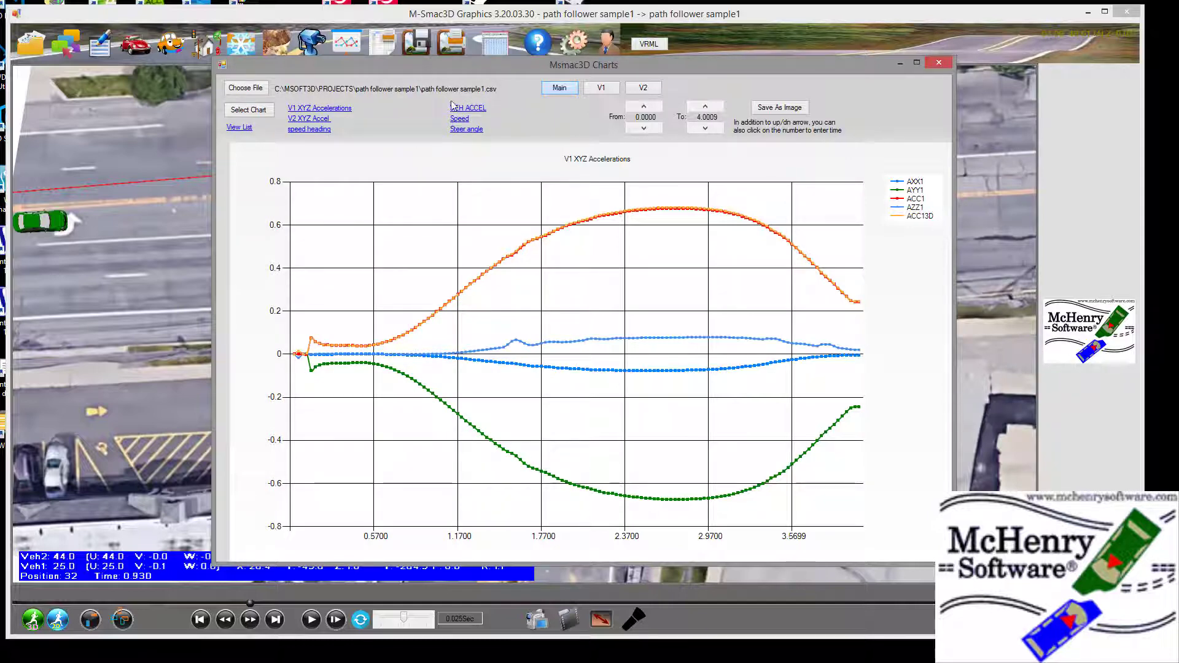
Display the steer angle chart, take a screen capture of the plot area and close the charts
{"action": "left_click", "coordinate": [456, 130]}
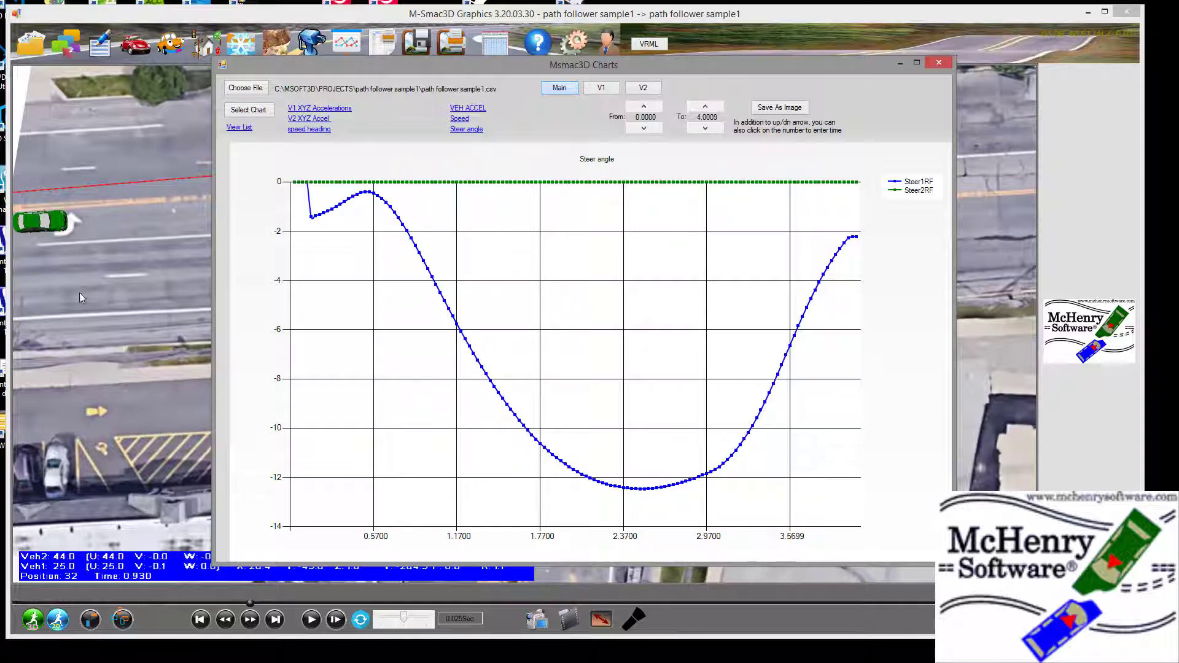
{"action": "key", "text": "Print"}
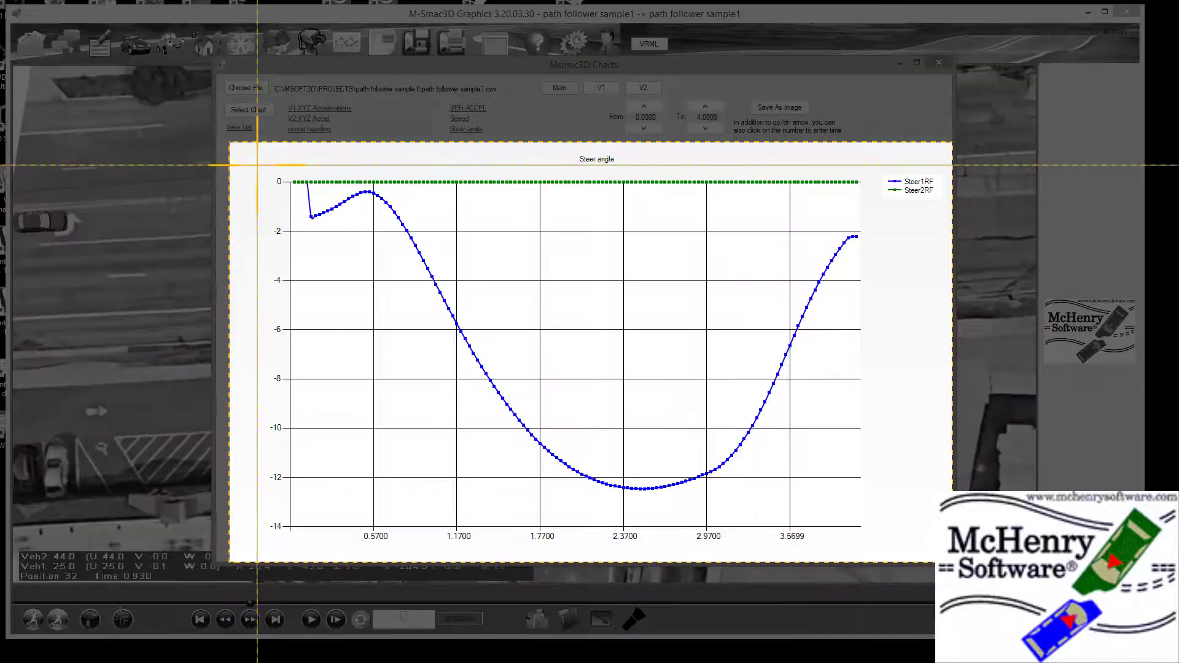
{"action": "left_click", "coordinate": [229, 151]}
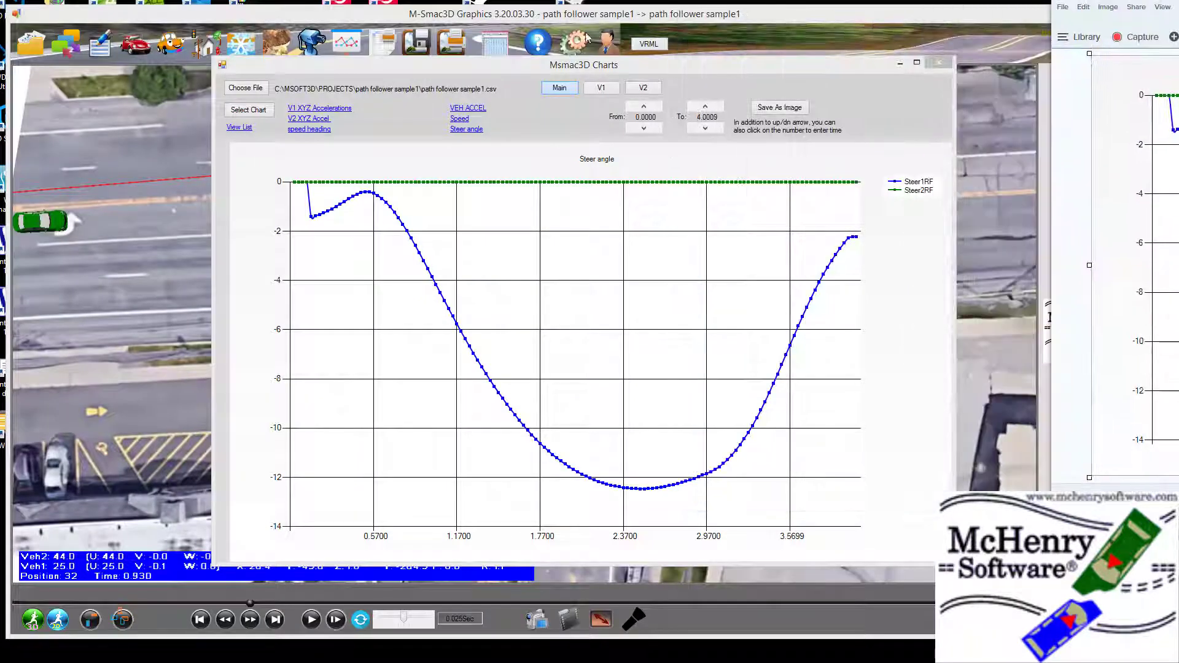
{"action": "left_click", "coordinate": [940, 62]}
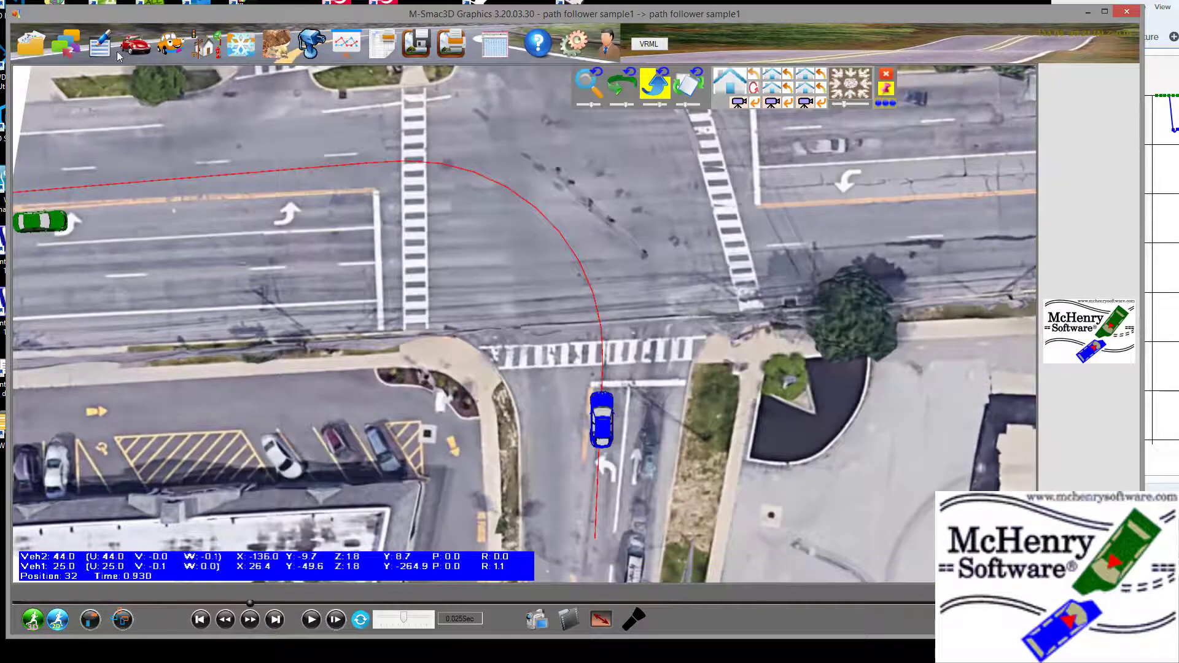
Set the 3Points wagon-tongue monitoring option to 1 on card 402 and rerun the simulation
{"action": "left_click", "coordinate": [100, 43]}
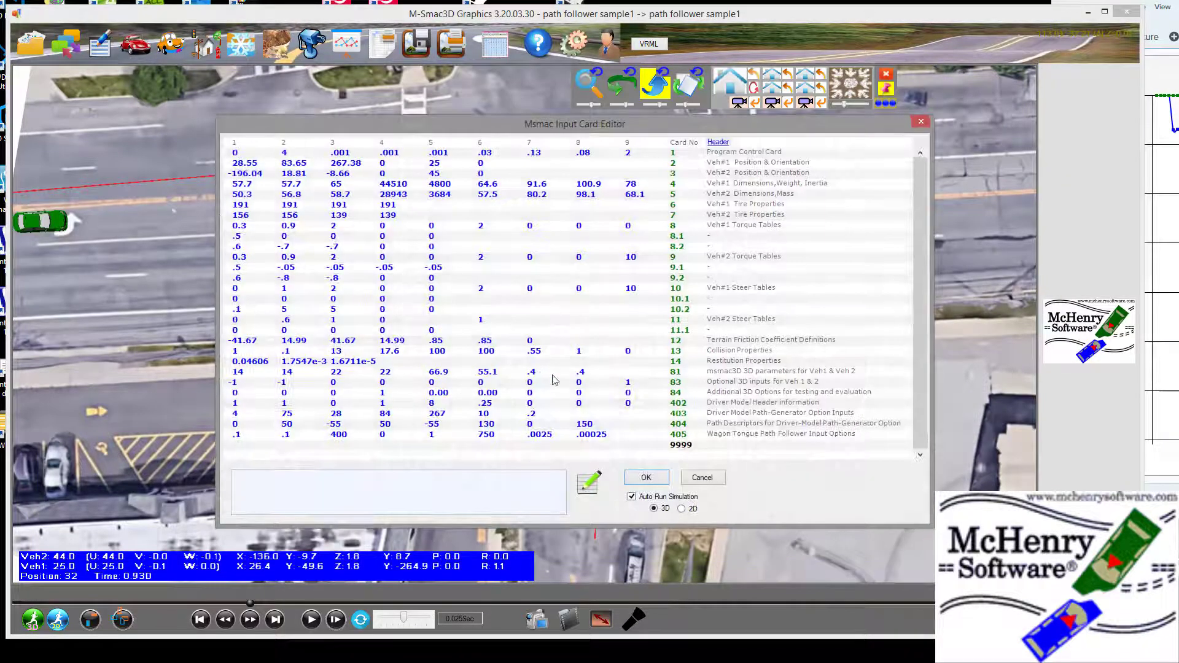
{"action": "left_click", "coordinate": [580, 404]}
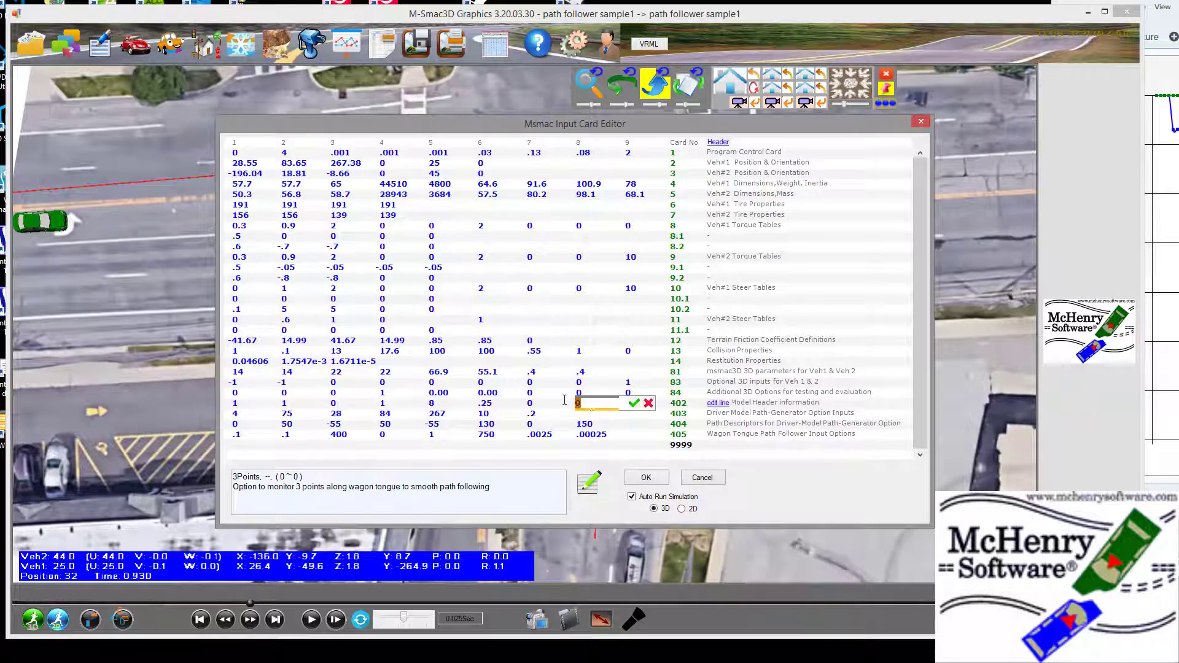
{"action": "type", "text": "1"}
{"action": "key", "text": "Return"}
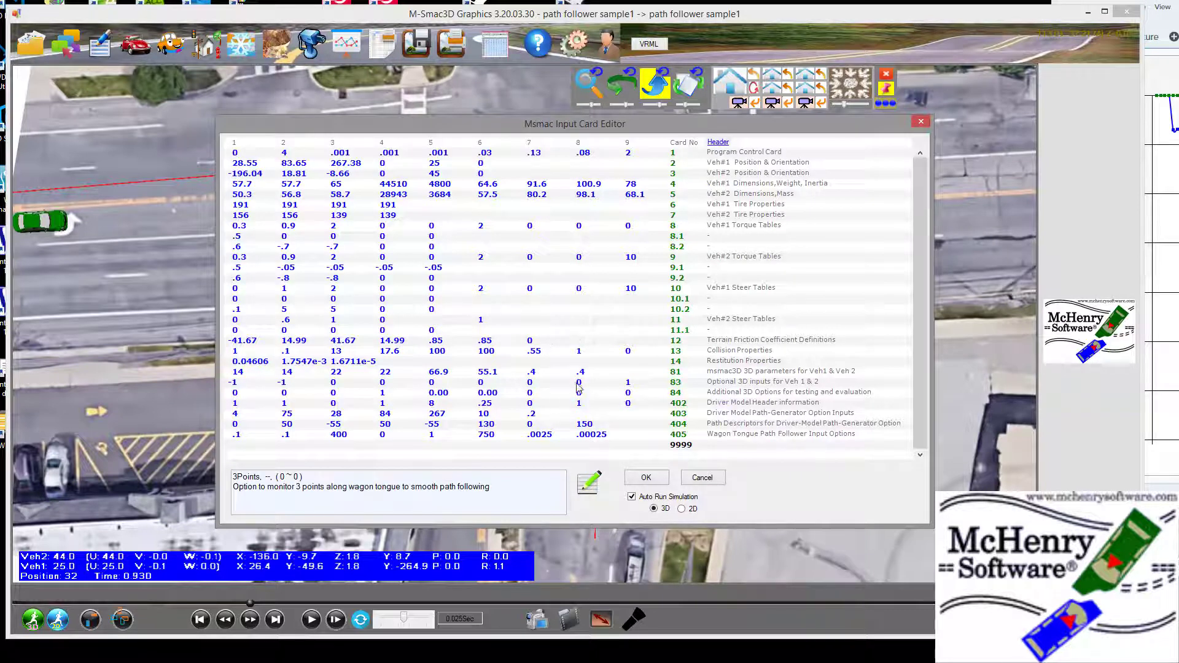
{"action": "left_click", "coordinate": [649, 478]}
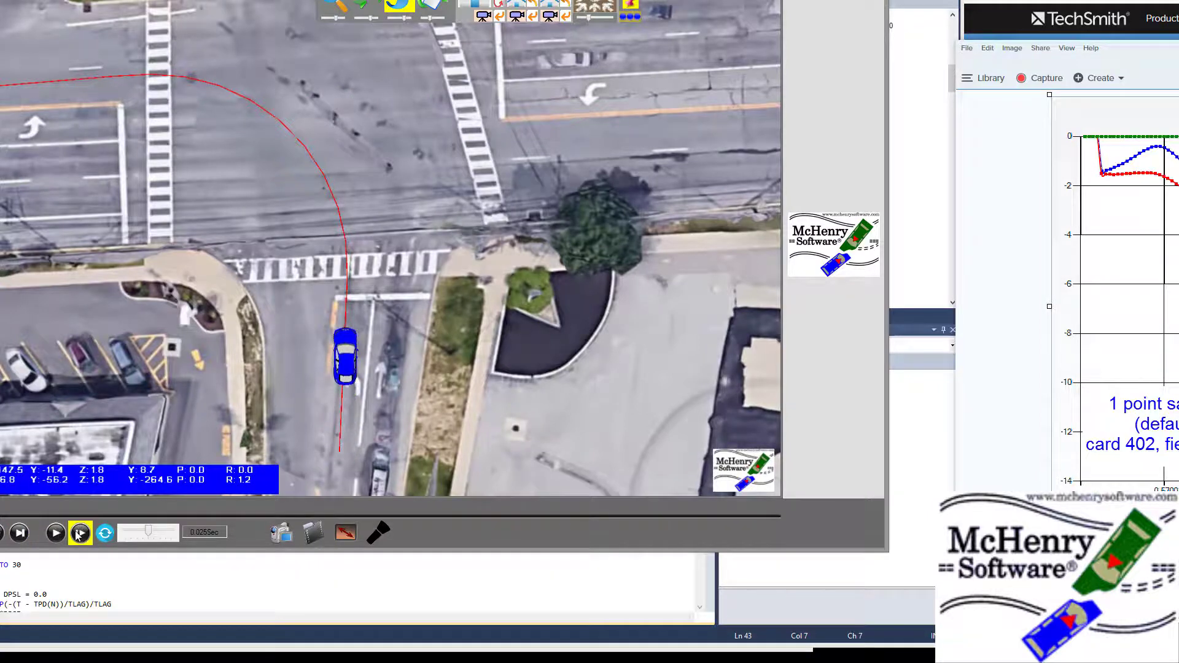
Play back the simulation through vehicle 1's turn across the intersection and pause it near the far crosswalk
{"action": "left_click", "coordinate": [81, 533]}
{"action": "key", "text": "alt+Tab"}
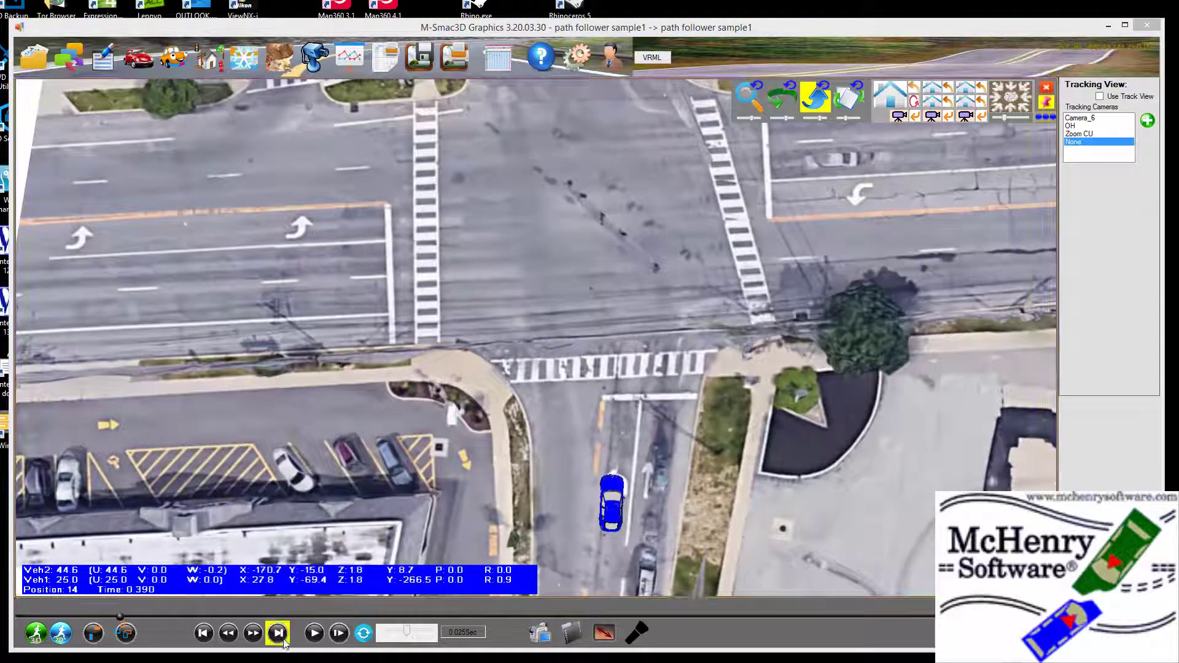
{"action": "left_click", "coordinate": [311, 634]}
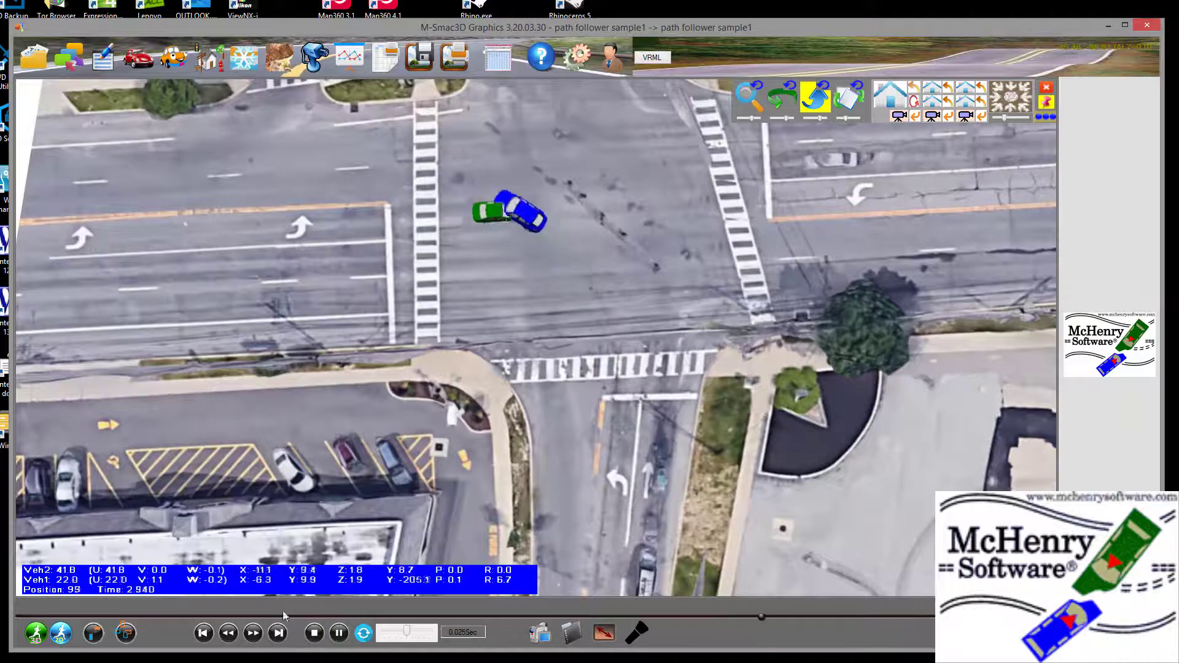
{"action": "left_click", "coordinate": [339, 635]}
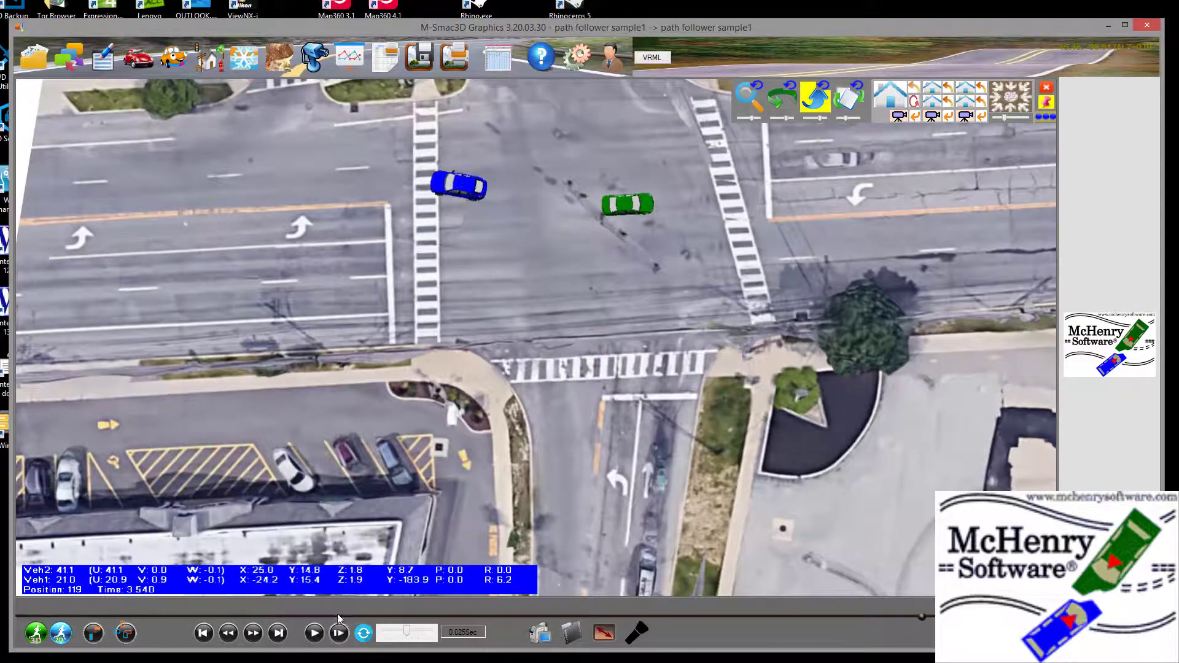
Move the playback back to time 2.820 and zoom in on the two vehicles in the intersection
{"action": "left_click_drag", "start_coordinate": [923, 617], "coordinate": [736, 632]}
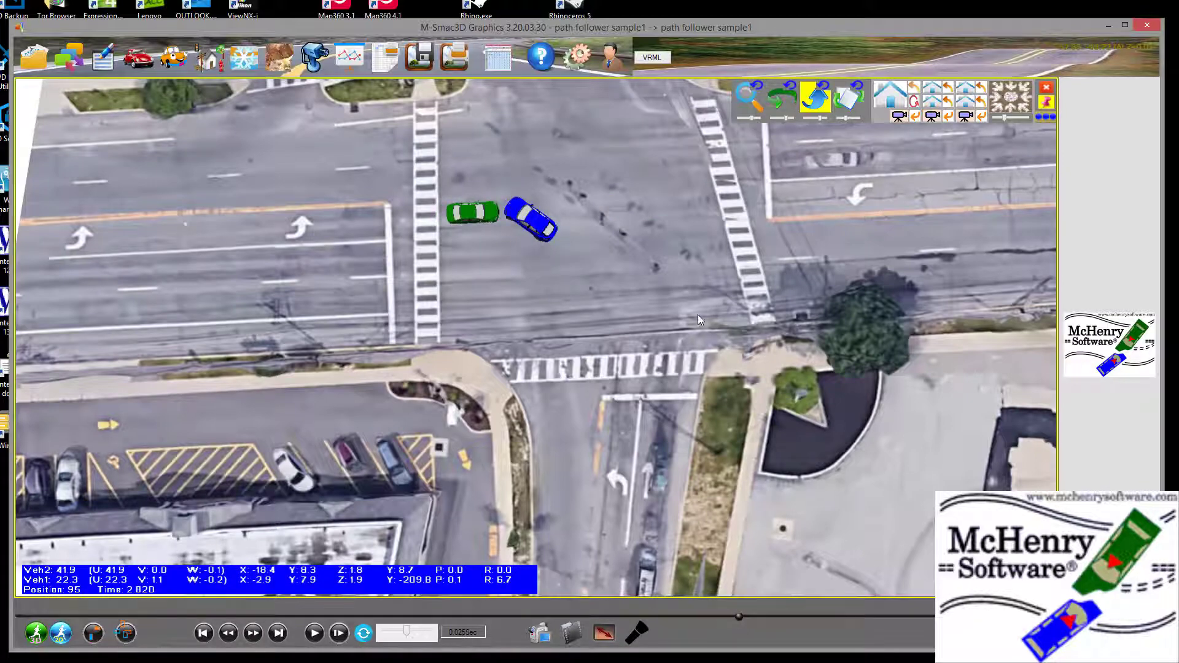
{"action": "left_click_drag", "start_coordinate": [558, 276], "coordinate": [531, 263]}
{"action": "left_click", "coordinate": [750, 95]}
{"action": "left_click", "coordinate": [437, 407]}
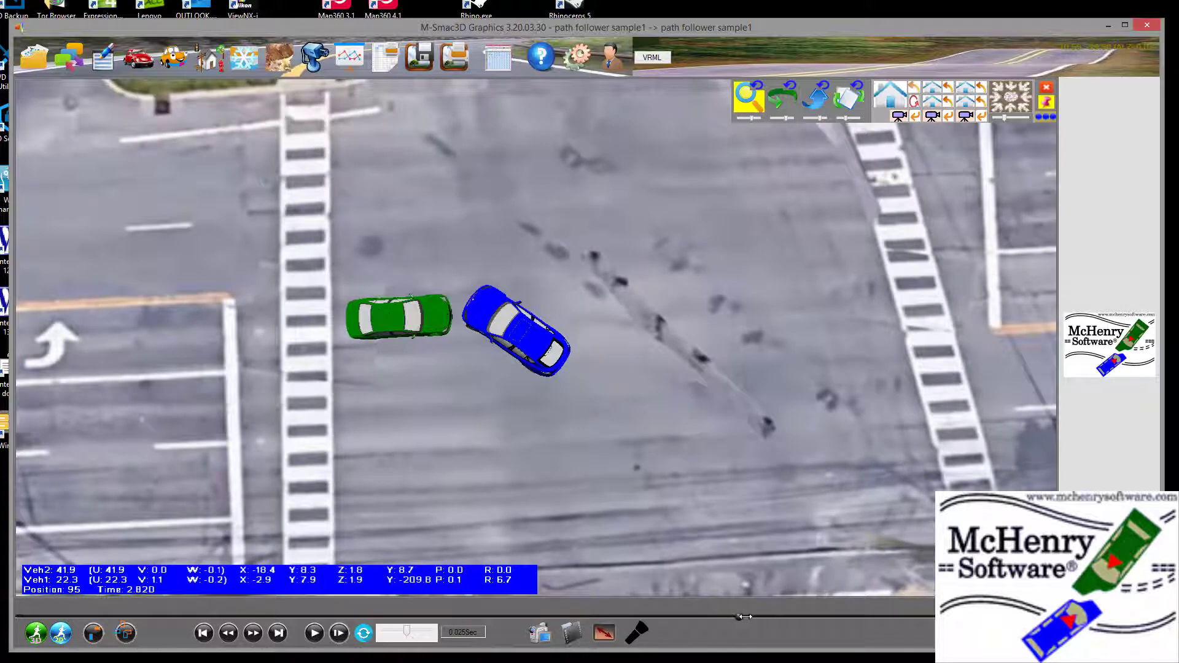
Set the NOCOLL collision option on card 83 to 0, rerun the simulation and play it back to time 1.440
{"action": "left_click_drag", "start_coordinate": [746, 616], "coordinate": [742, 617]}
{"action": "left_click", "coordinate": [101, 59]}
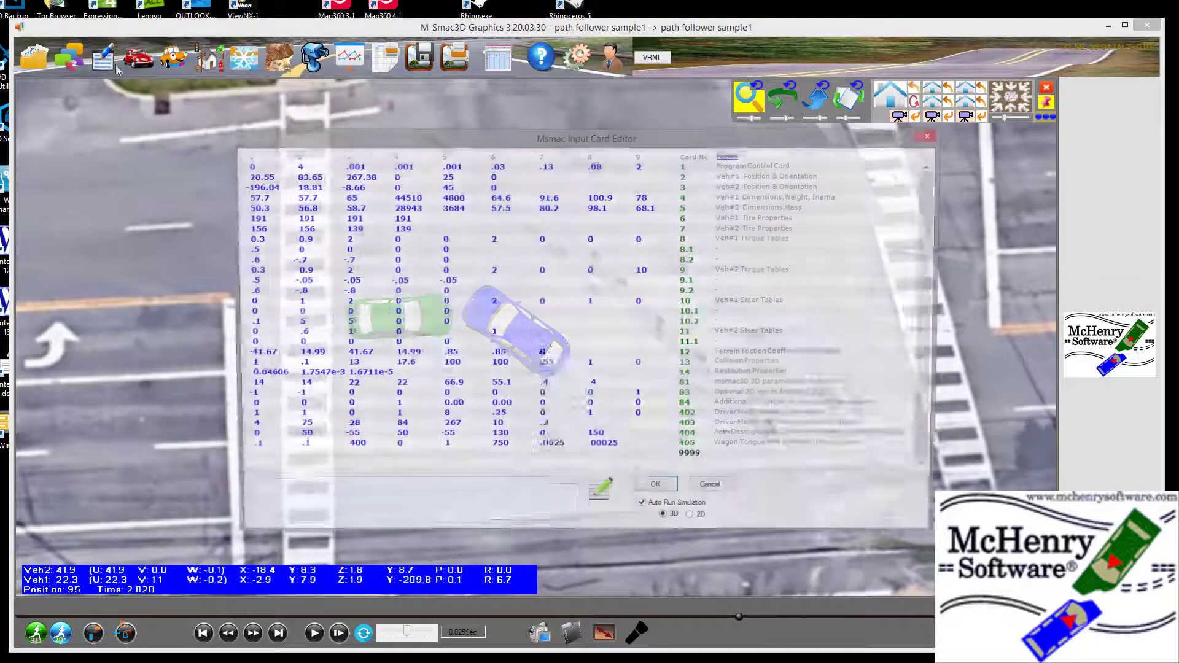
{"action": "left_click", "coordinate": [645, 397]}
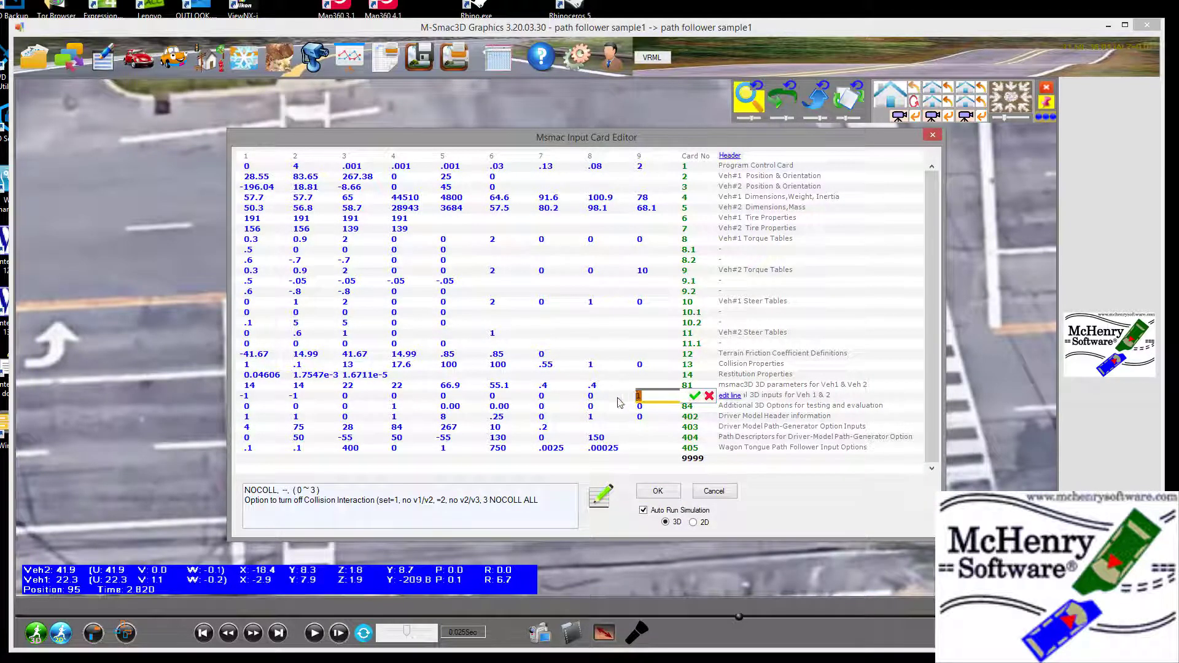
{"action": "type", "text": "0"}
{"action": "key", "text": "Return"}
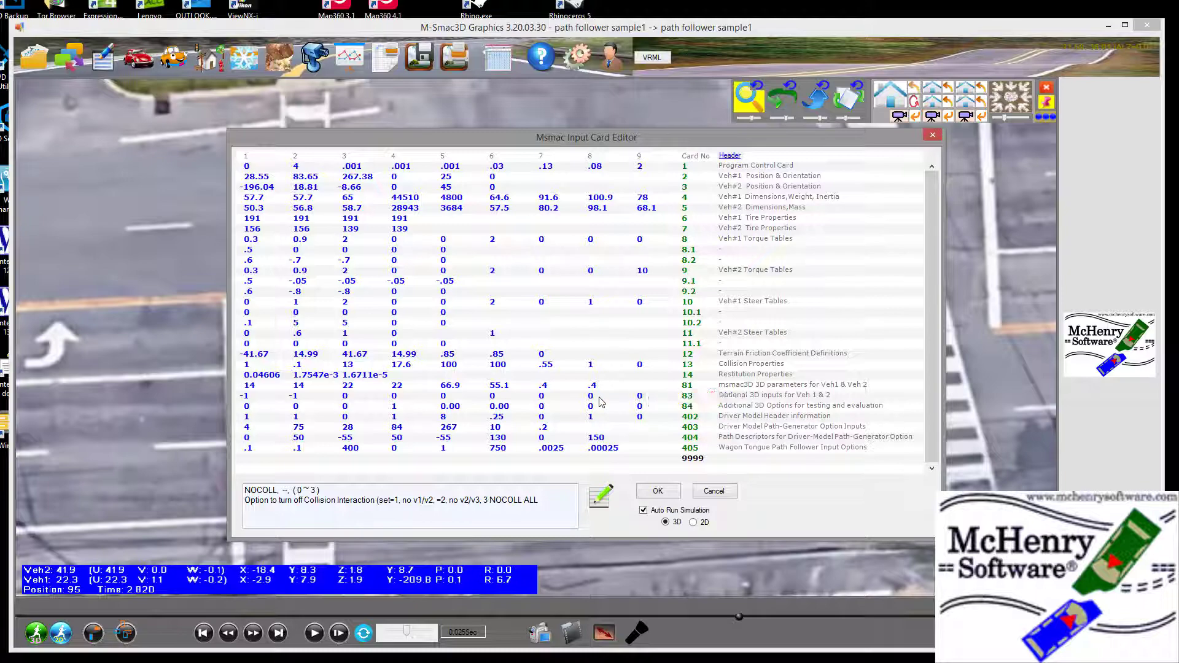
{"action": "left_click", "coordinate": [653, 493]}
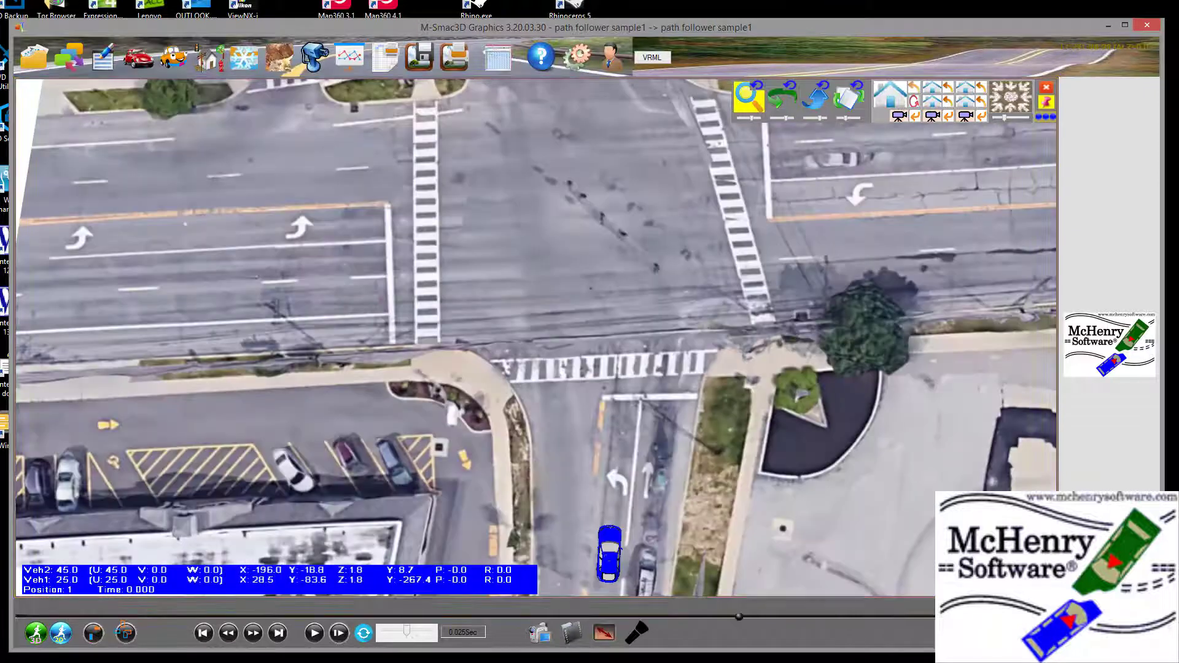
{"action": "left_click", "coordinate": [315, 633]}
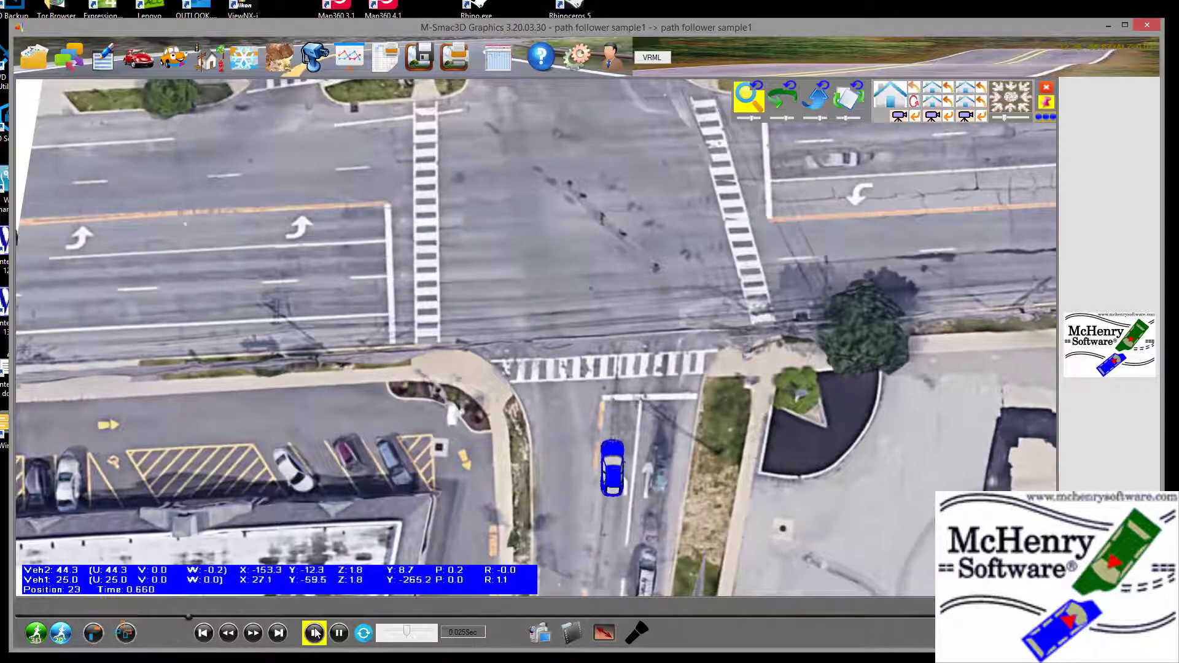
{"action": "left_click", "coordinate": [337, 645]}
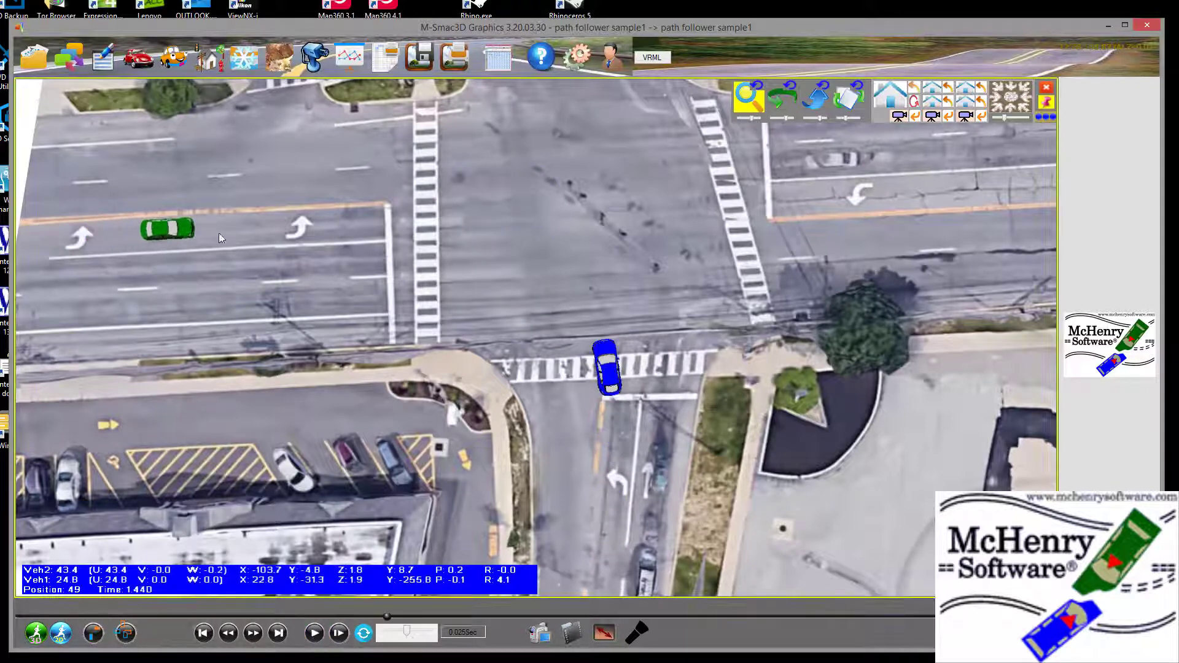
Set the Variable option of vehicle 1's steer table on card 10 to 1, rerun and check the steer angle chart
{"action": "left_click", "coordinate": [104, 59]}
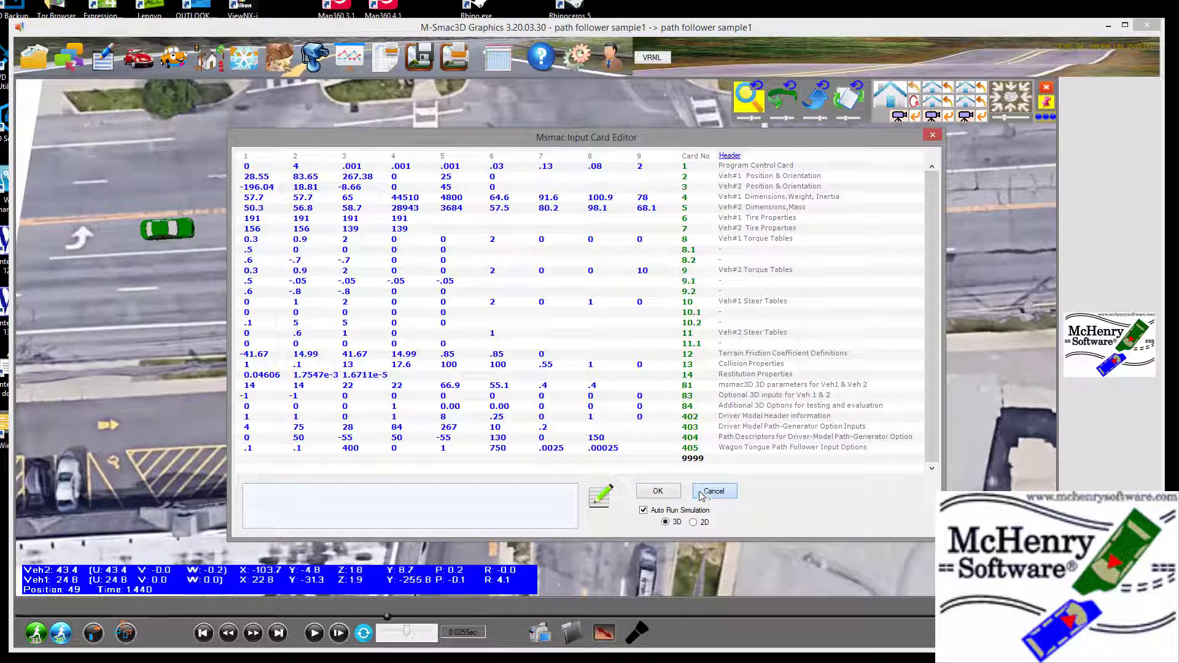
{"action": "left_click", "coordinate": [500, 304]}
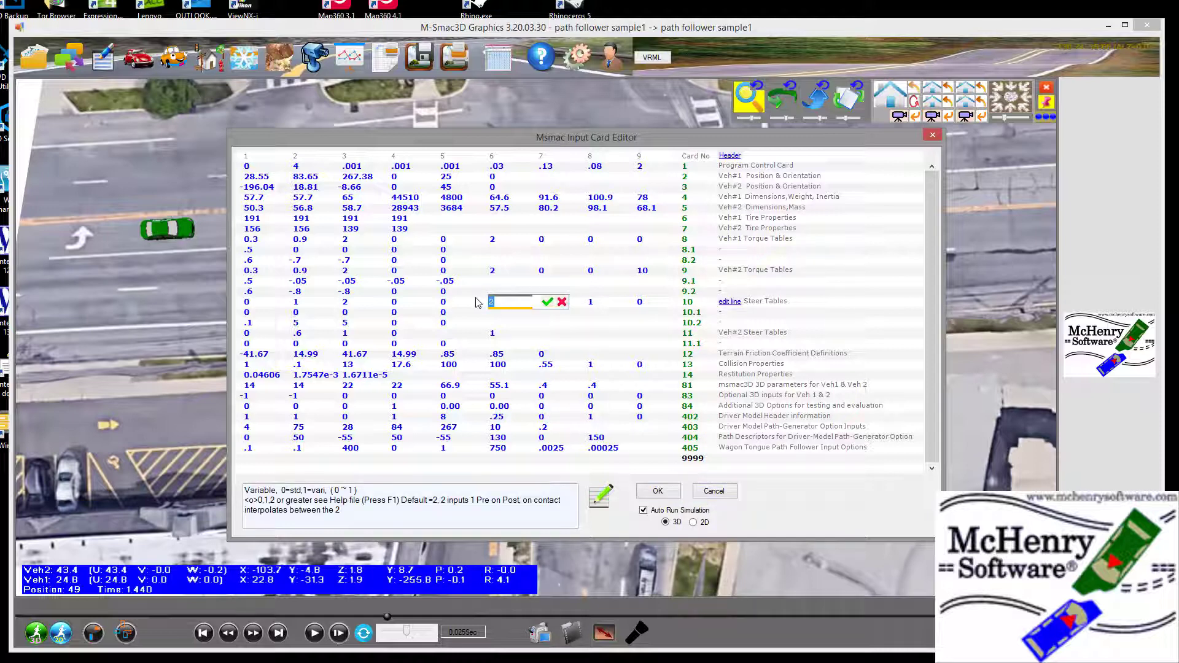
{"action": "type", "text": "1"}
{"action": "key", "text": "Return"}
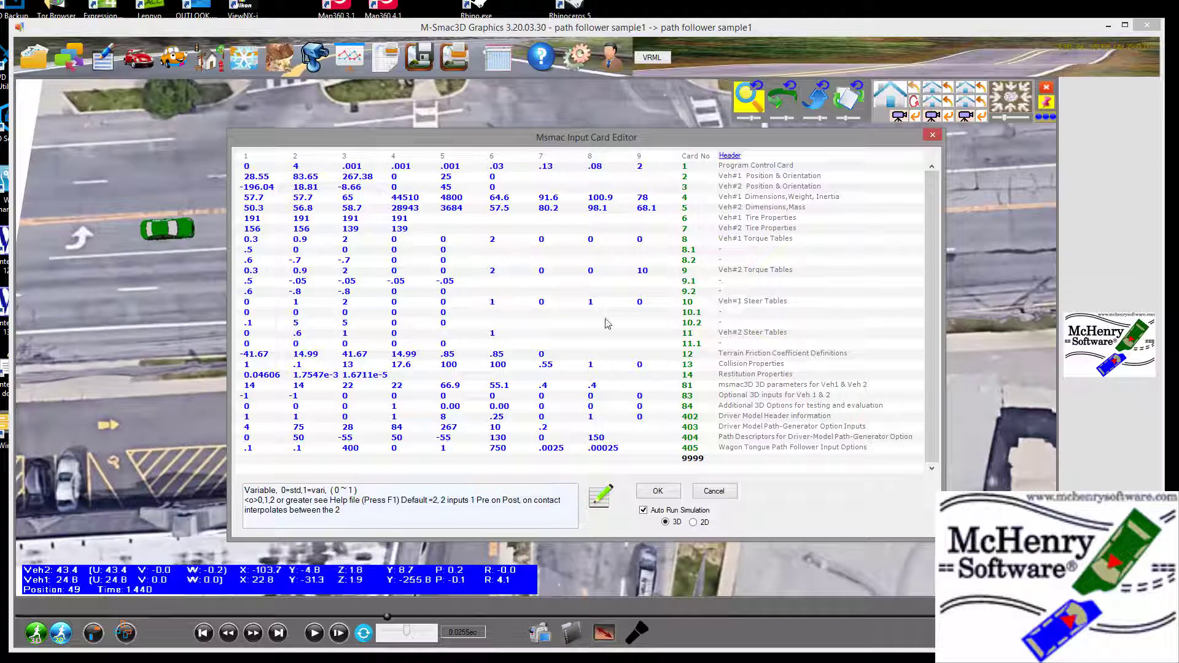
{"action": "left_click", "coordinate": [646, 494]}
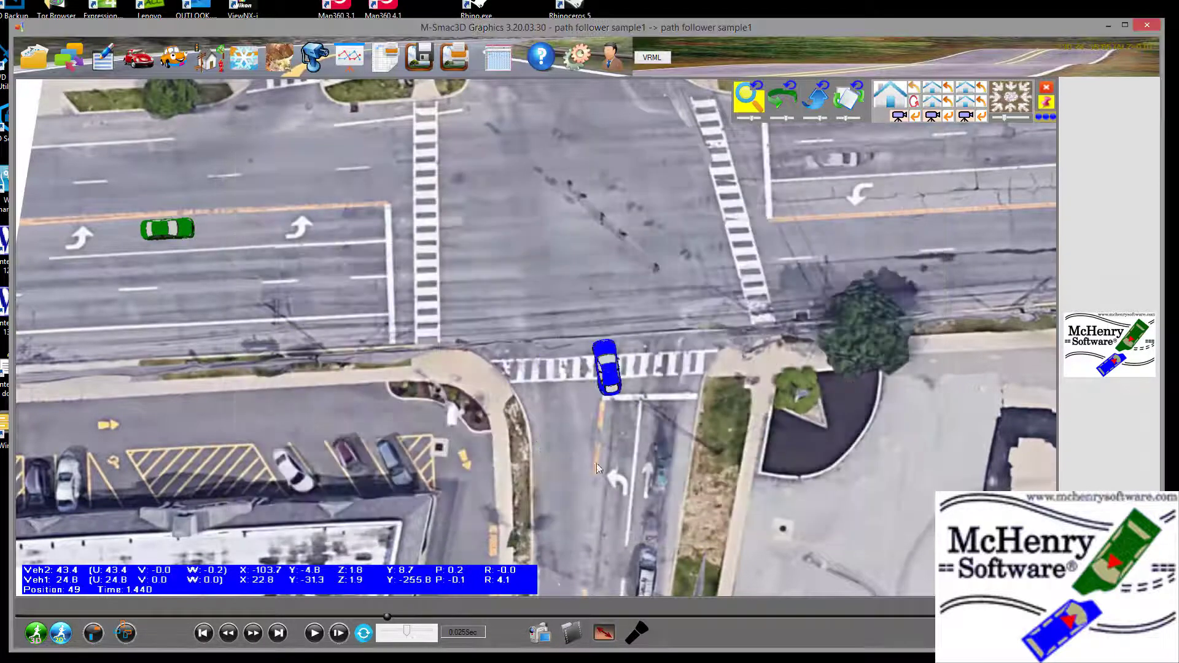
{"action": "left_click", "coordinate": [36, 633]}
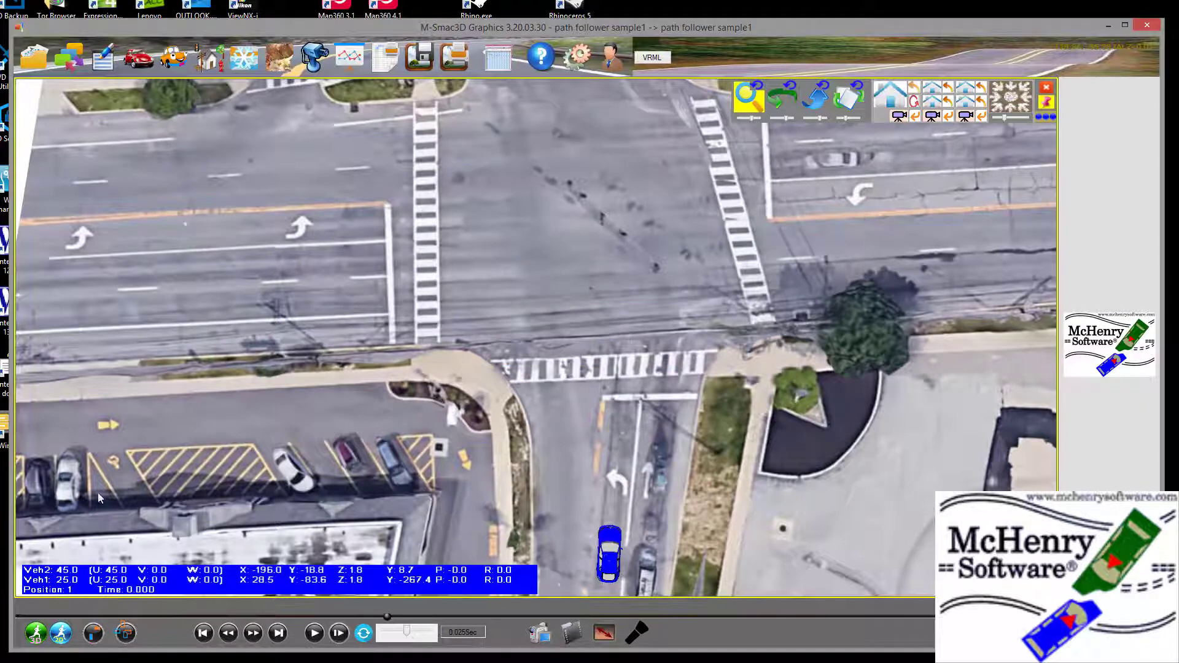
{"action": "left_click", "coordinate": [349, 57]}
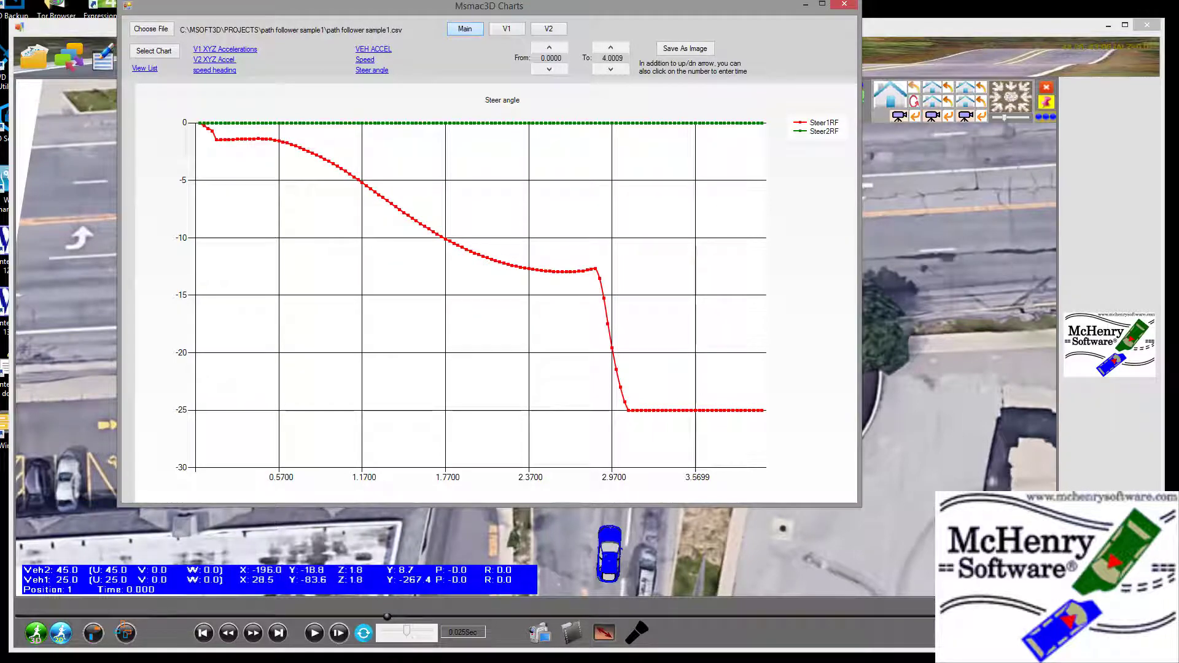
{"action": "left_click", "coordinate": [844, 5]}
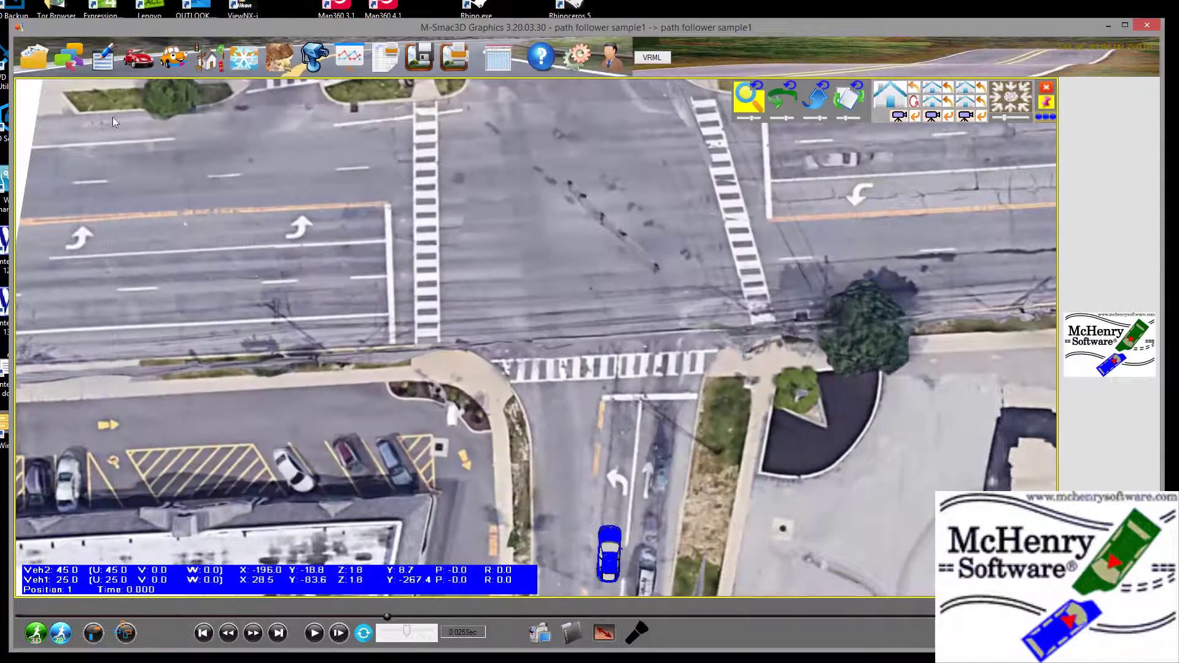
Set card 10's Variable option for vehicle 1's steer table to 2, rerun and view the steer angle chart
{"action": "left_click", "coordinate": [102, 62]}
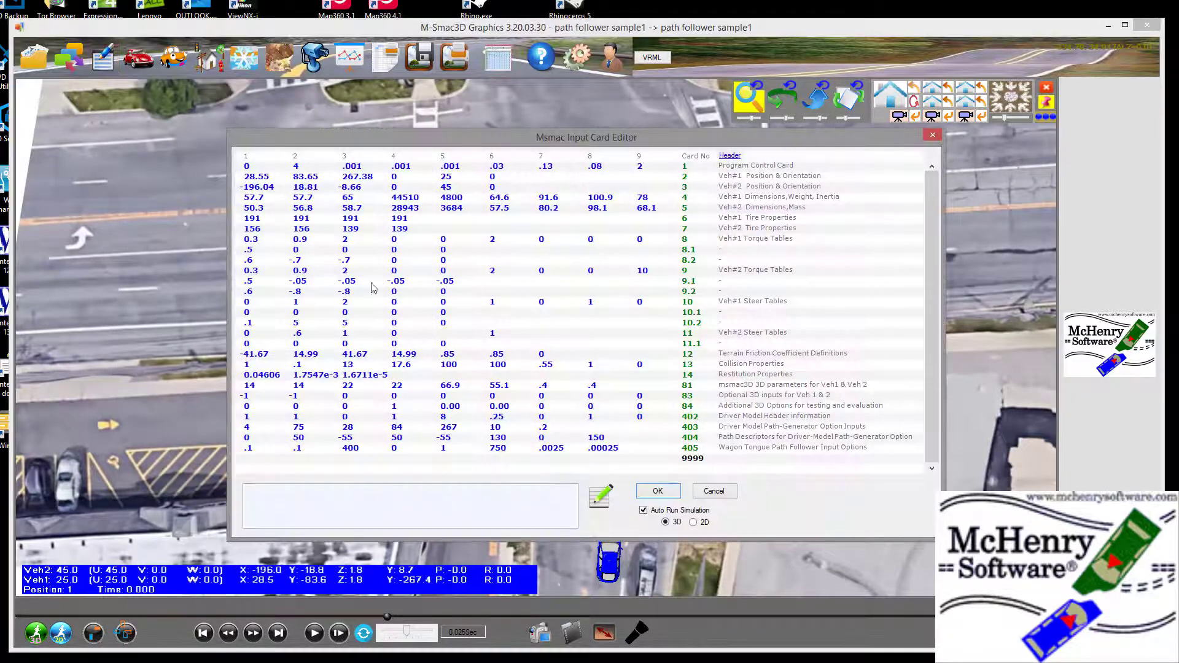
{"action": "left_click", "coordinate": [503, 301]}
{"action": "type", "text": "2"}
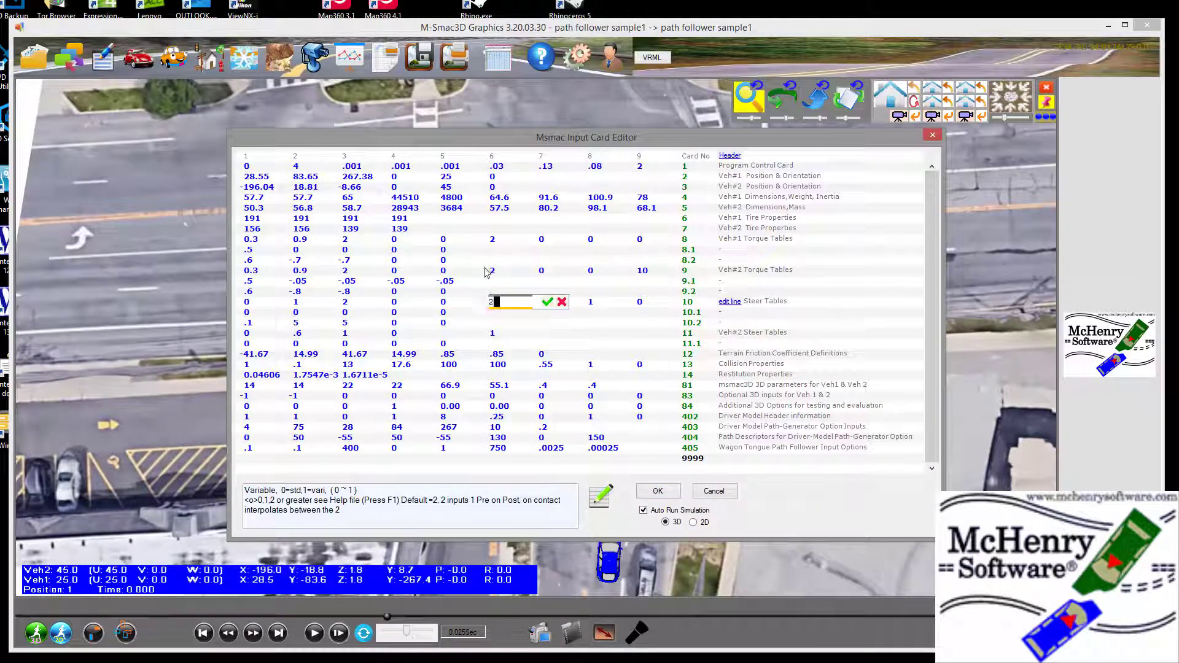
{"action": "key", "text": "Return"}
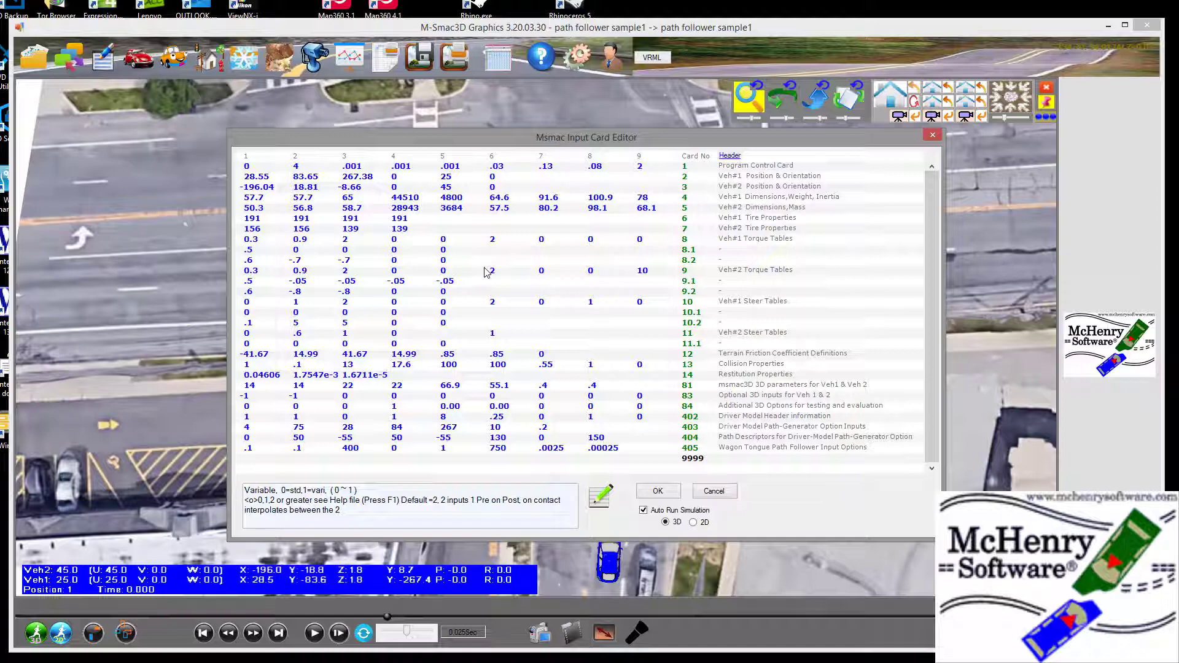
{"action": "left_click", "coordinate": [657, 491]}
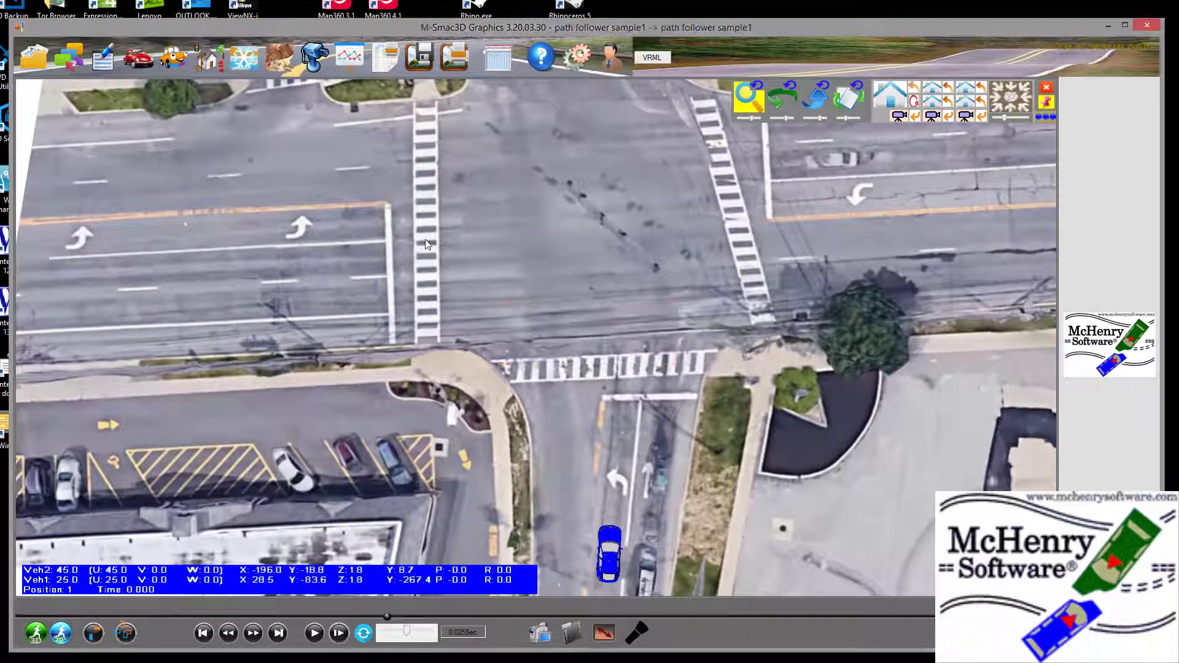
{"action": "left_click", "coordinate": [350, 58]}
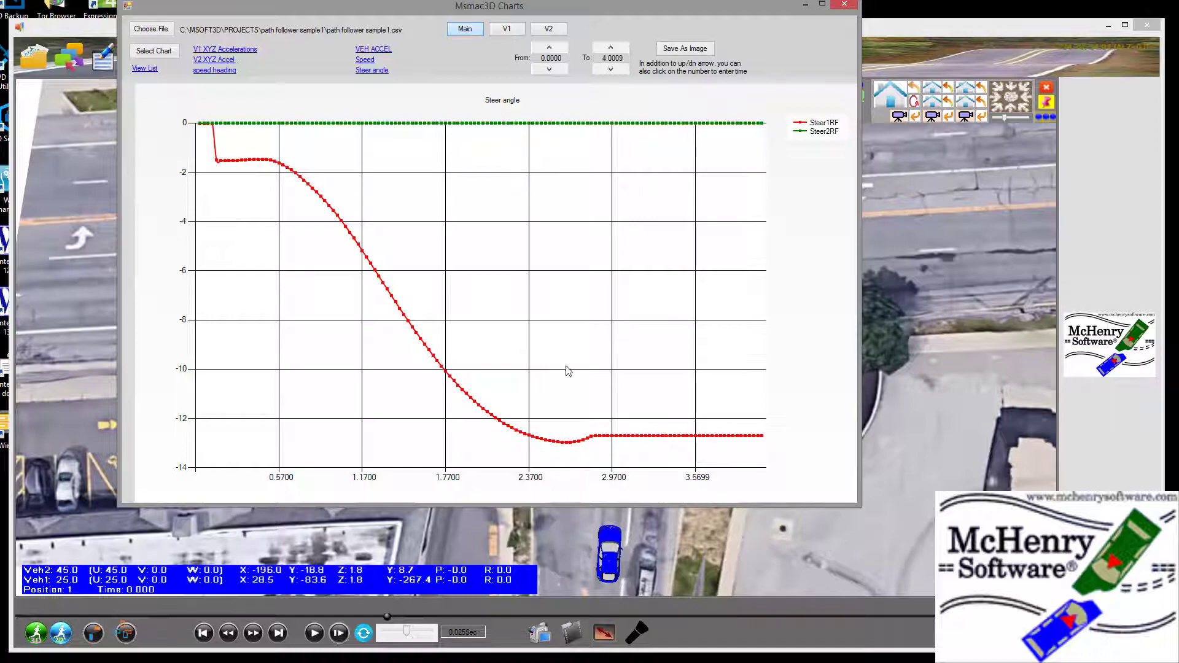
{"action": "left_click", "coordinate": [845, 3]}
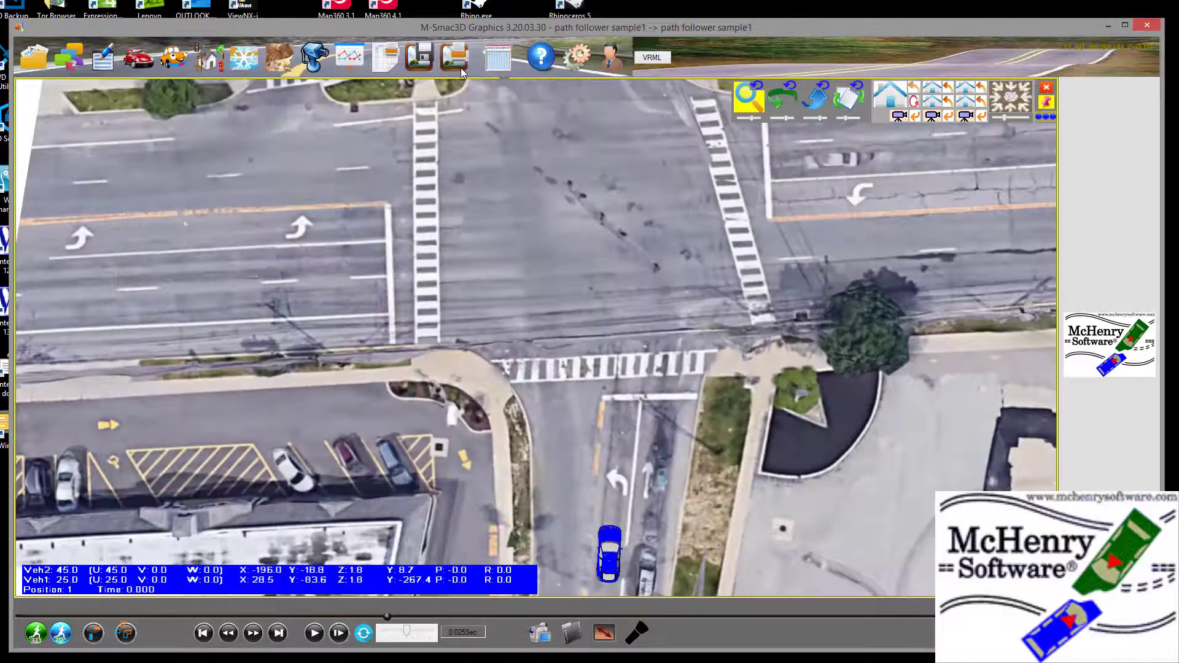
Examine the impact, separation and end-of-run conditions in the Run Summary output of path follower sample1.si5
{"action": "left_click", "coordinate": [387, 58]}
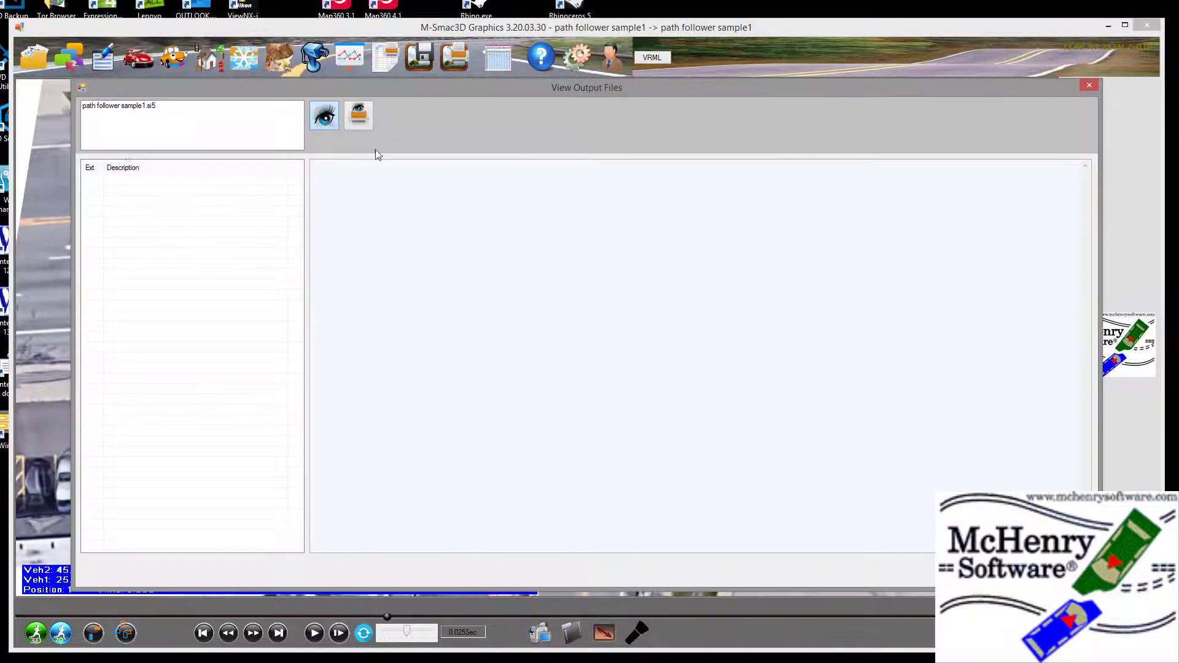
{"action": "left_click", "coordinate": [88, 110]}
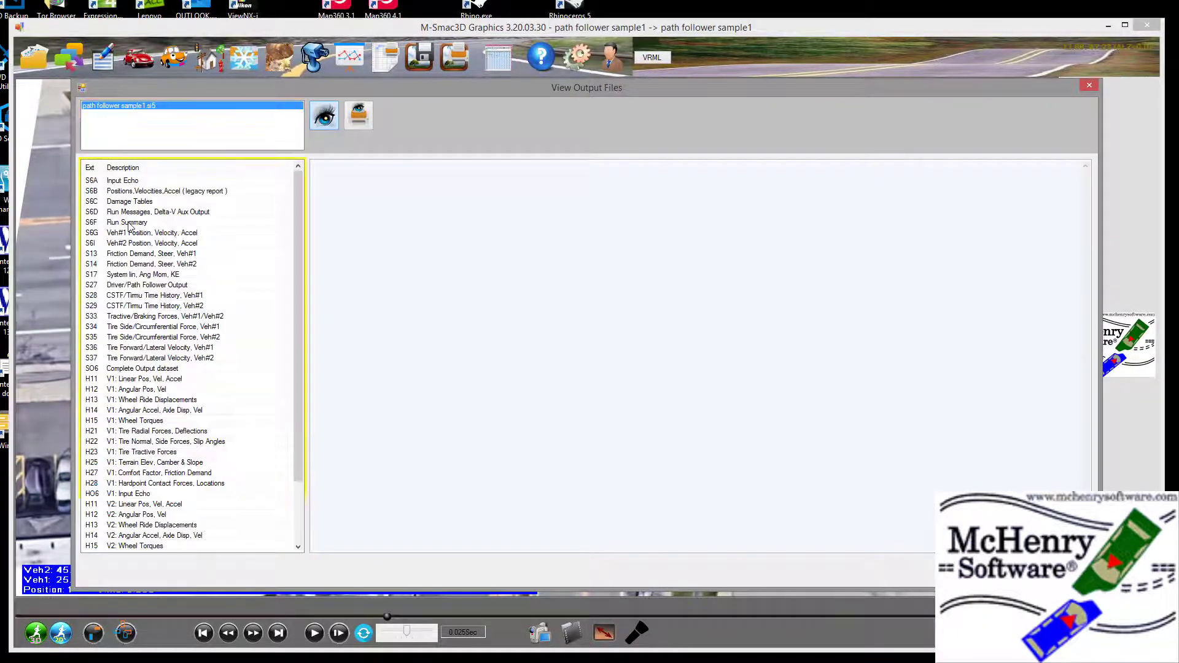
{"action": "left_click", "coordinate": [129, 223]}
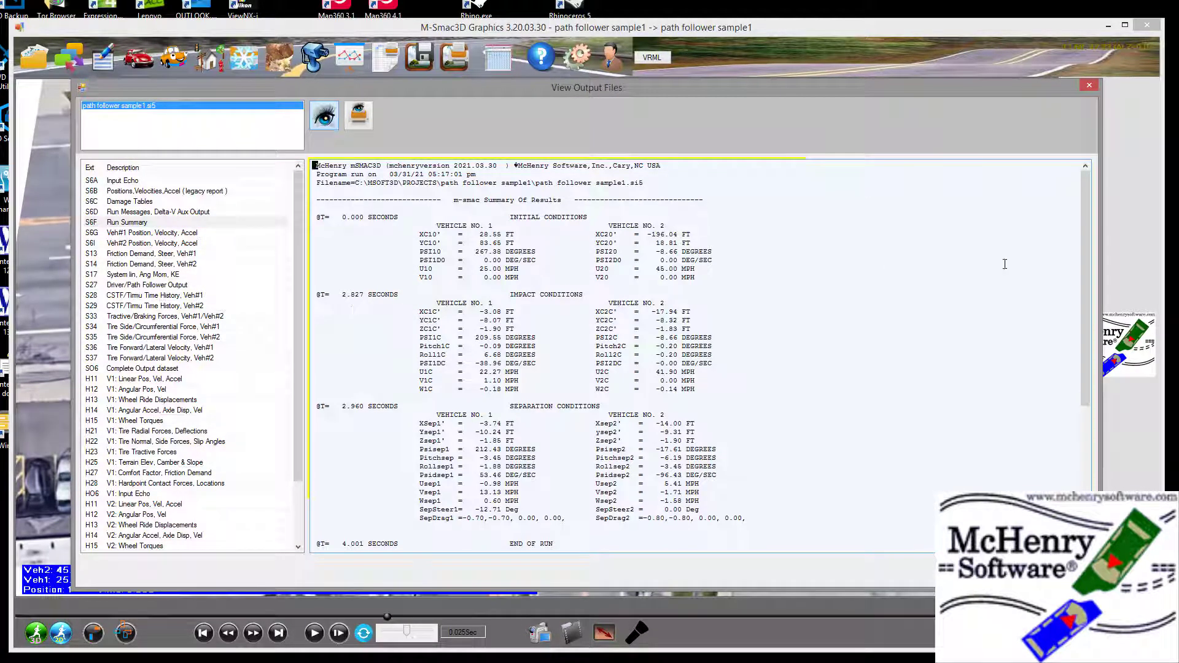
{"action": "left_click_drag", "start_coordinate": [1085, 239], "coordinate": [1091, 339]}
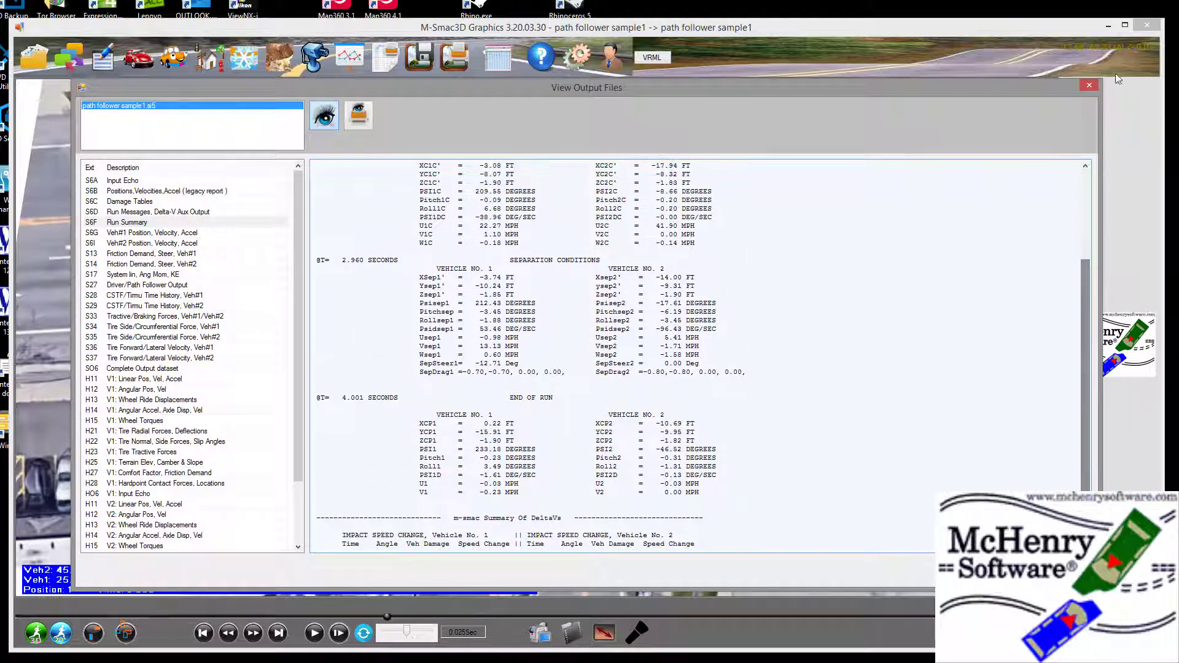
{"action": "left_click", "coordinate": [1090, 85]}
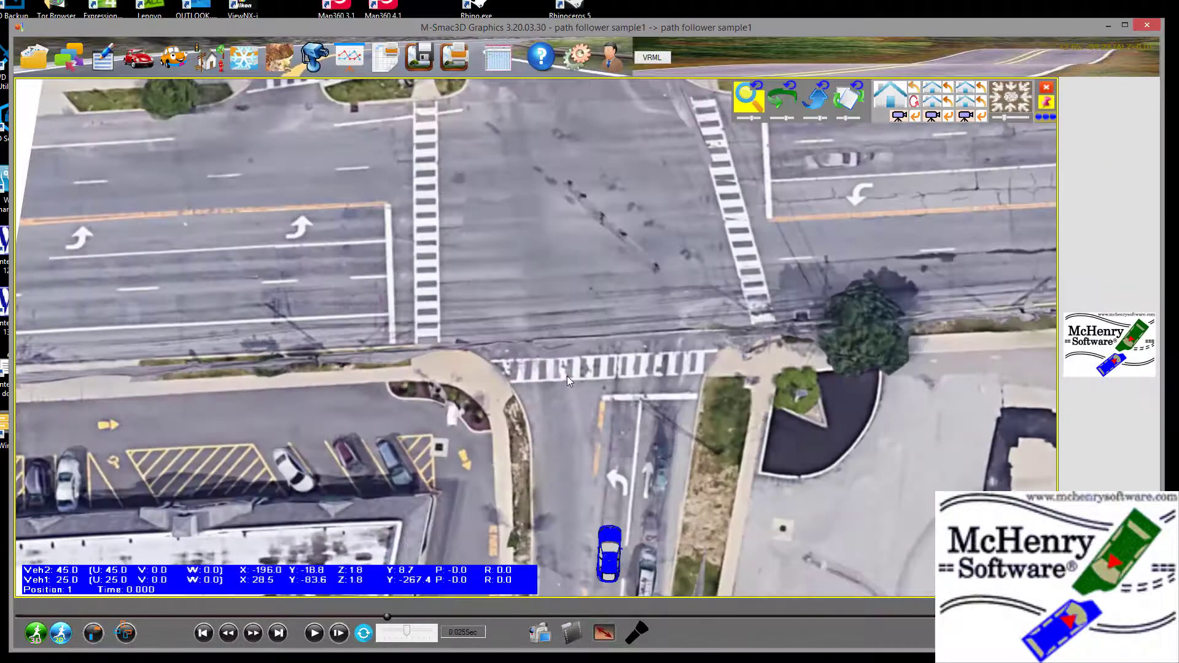
Move the playback to the collision at time 2.880 and on to the vehicles' post-impact positions at time 3.510
{"action": "left_click_drag", "start_coordinate": [385, 616], "coordinate": [757, 572]}
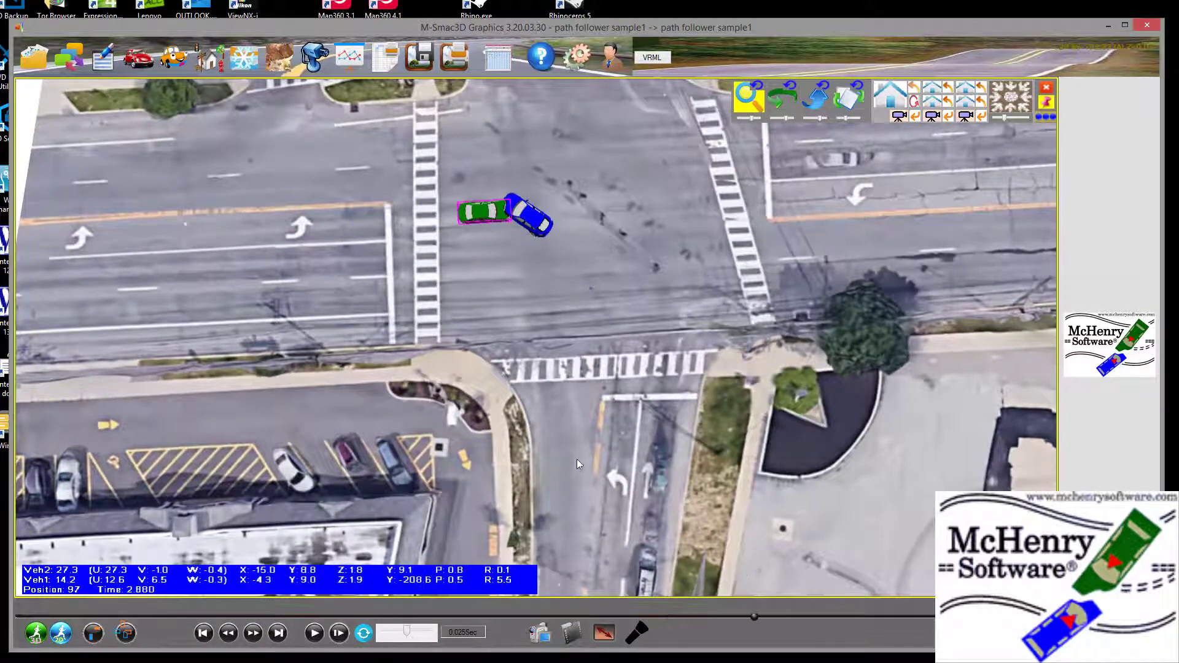
{"action": "double_click", "coordinate": [514, 313]}
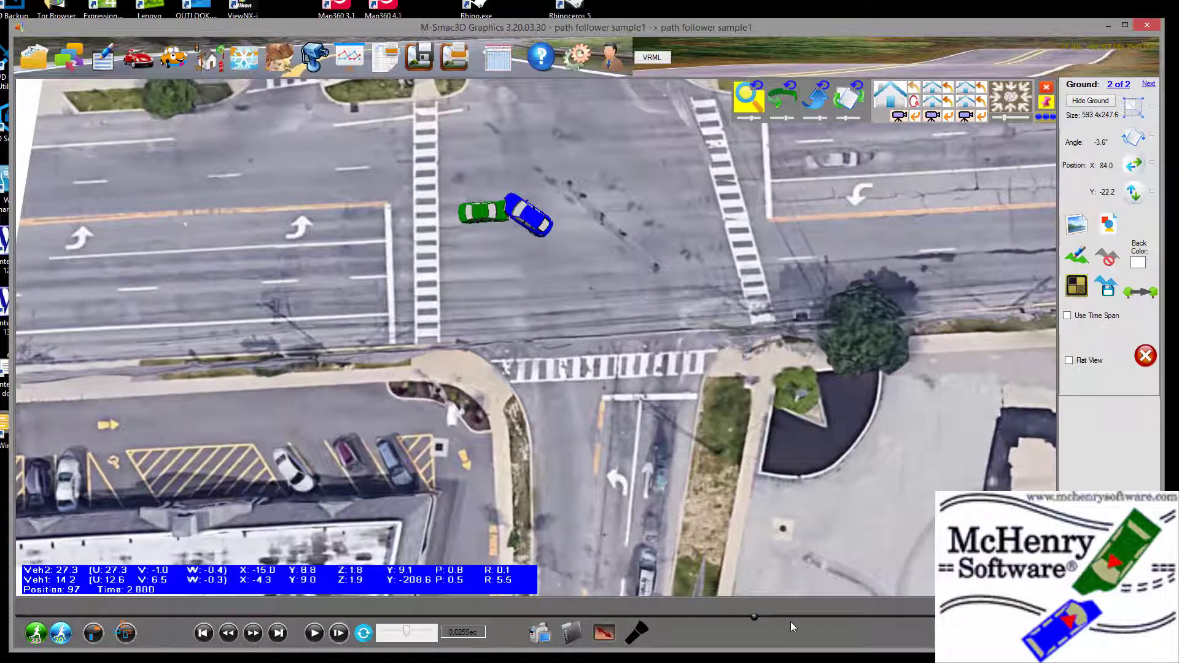
{"action": "left_click_drag", "start_coordinate": [755, 616], "coordinate": [914, 616]}
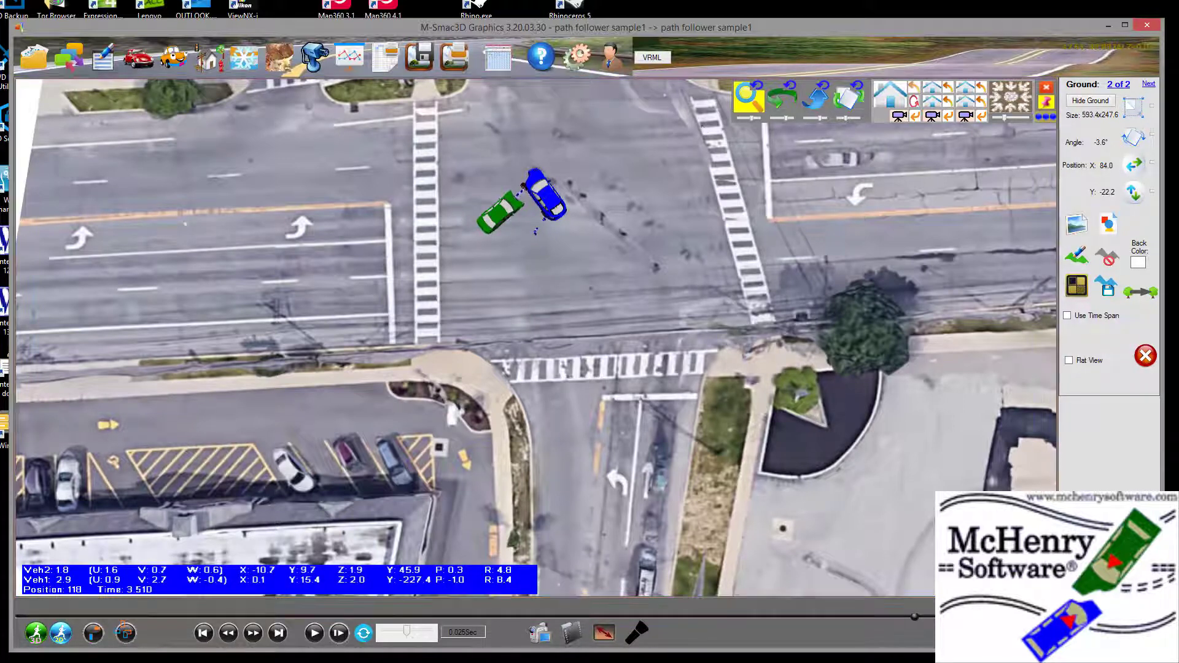
Turn on the track view with the Zoom CU tracking camera and play back the simulation
{"action": "left_click", "coordinate": [315, 57]}
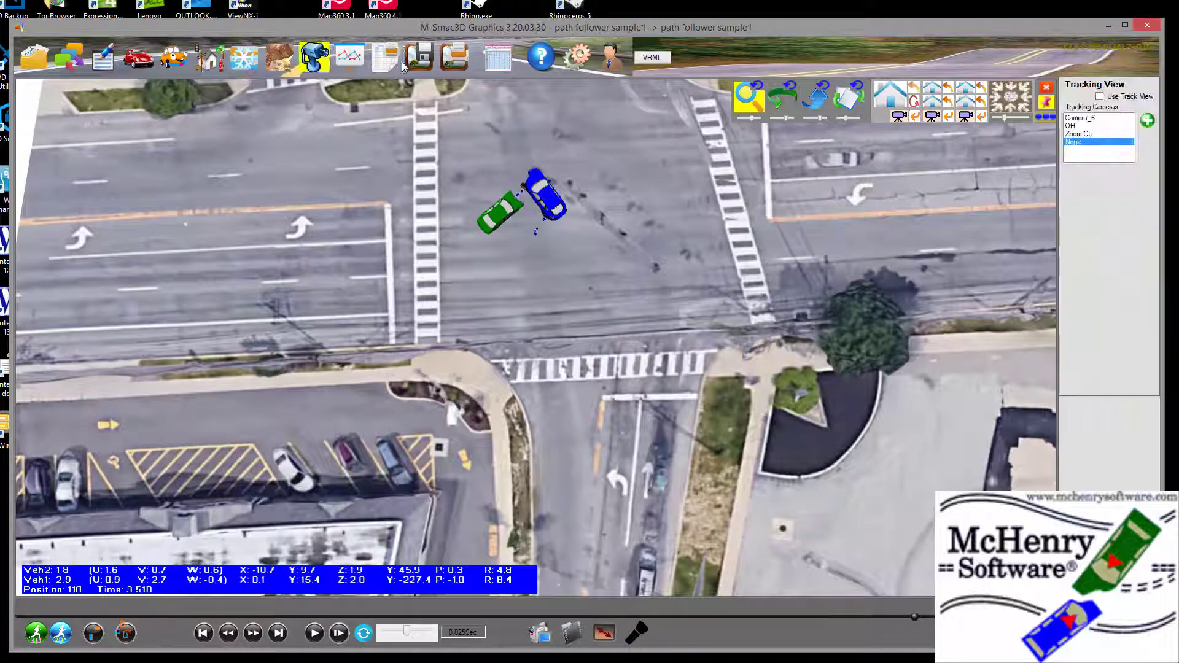
{"action": "left_click", "coordinate": [1100, 96]}
{"action": "left_click", "coordinate": [1079, 133]}
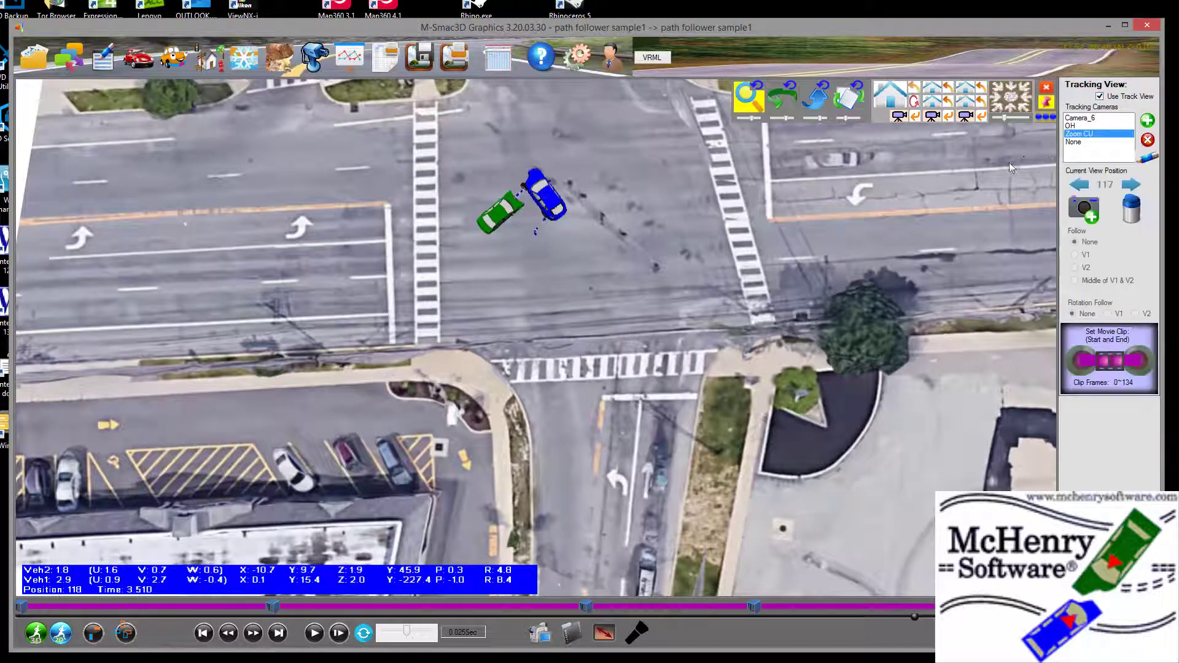
{"action": "left_click", "coordinate": [314, 633]}
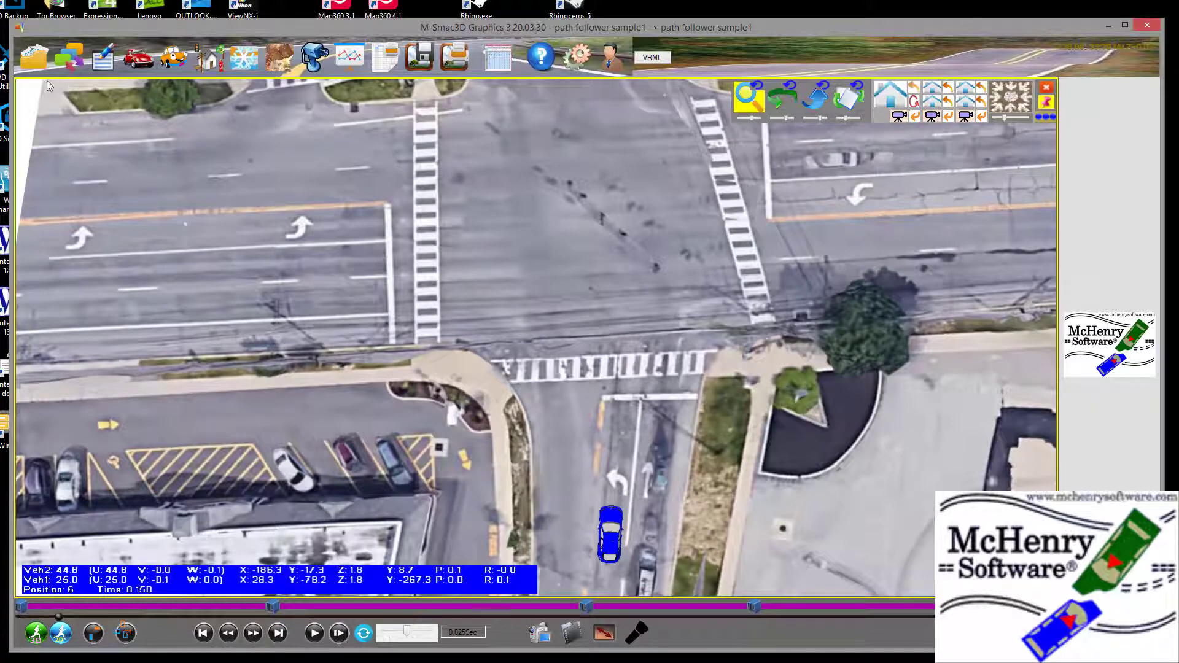
Show the hidden ground 1 of 2 and delete it from the scene
{"action": "left_click", "coordinate": [34, 56]}
{"action": "left_click", "coordinate": [286, 64]}
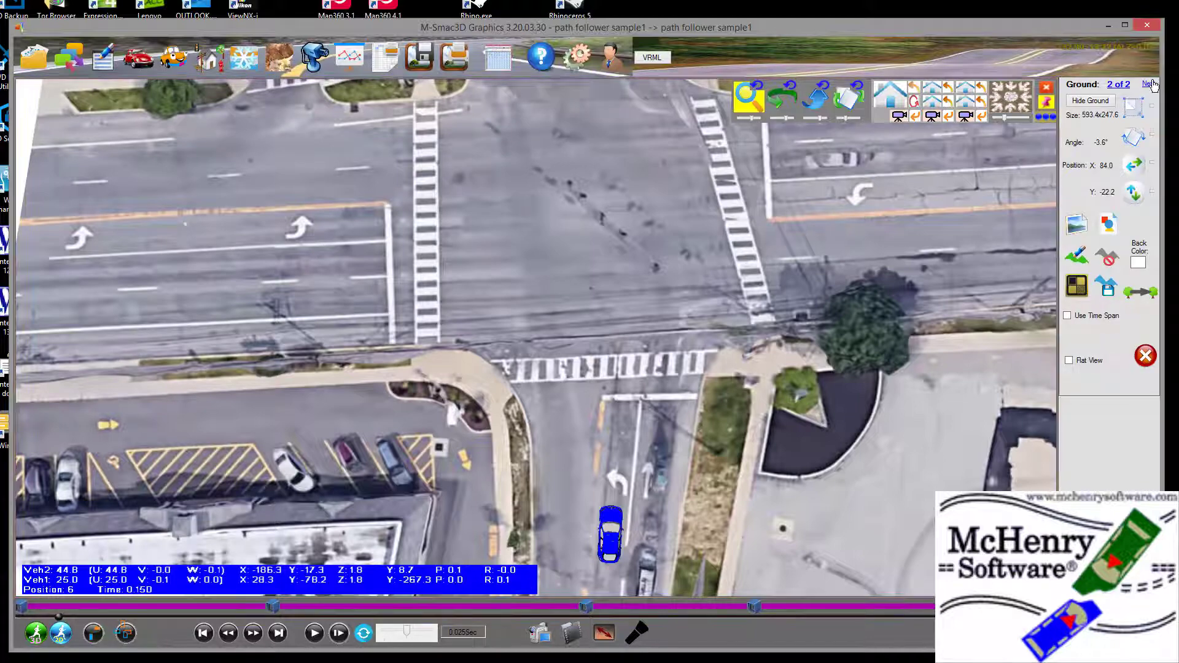
{"action": "left_click", "coordinate": [1149, 84]}
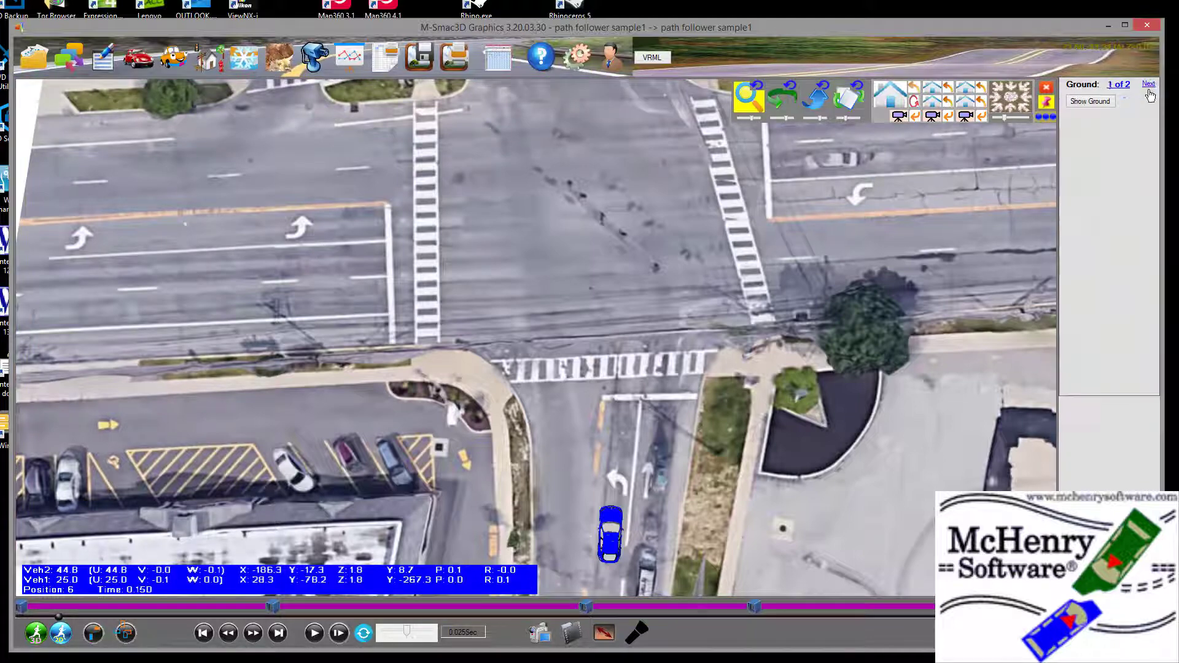
{"action": "left_click", "coordinate": [1092, 102]}
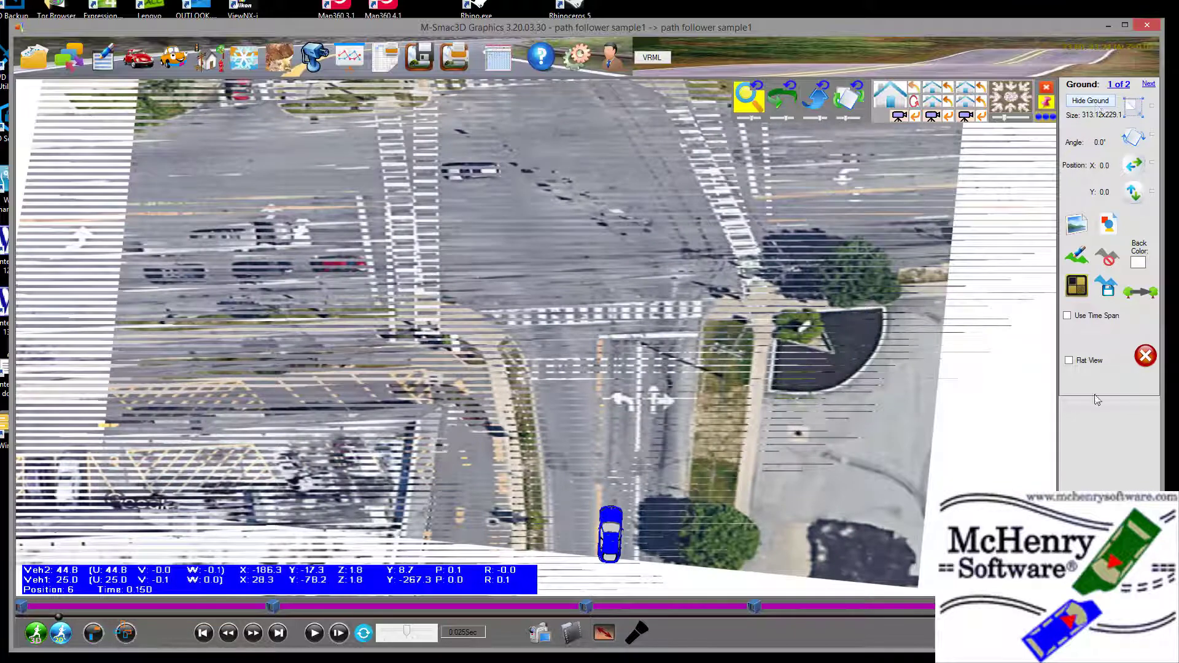
{"action": "left_click", "coordinate": [1144, 355]}
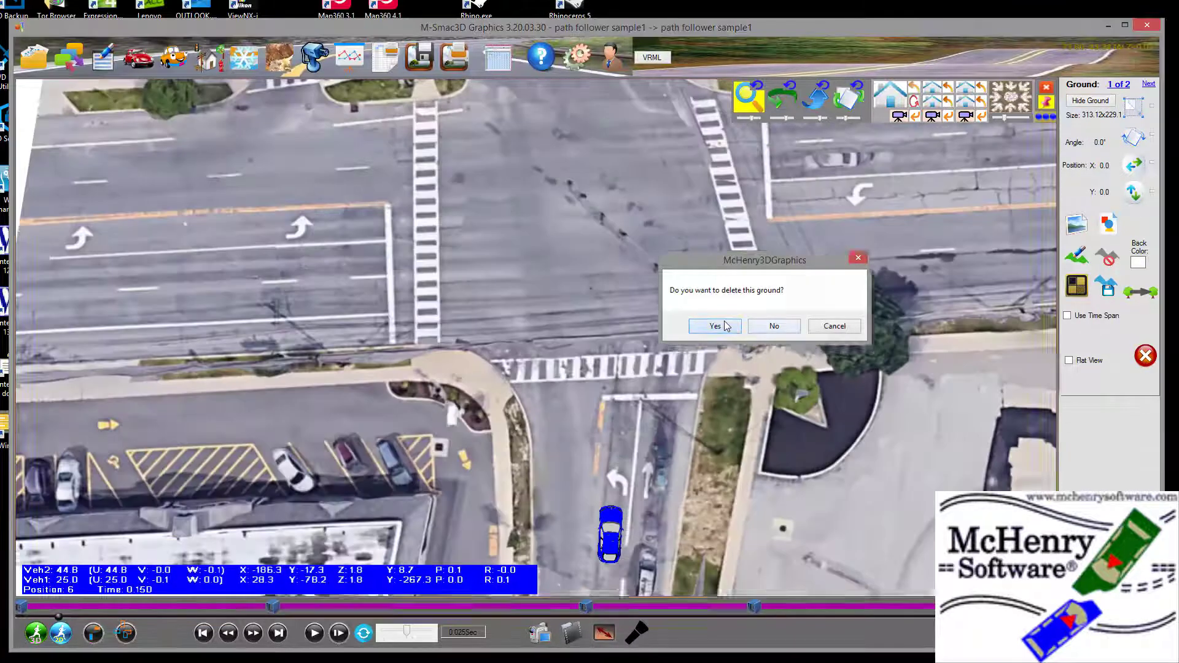
{"action": "left_click", "coordinate": [716, 326]}
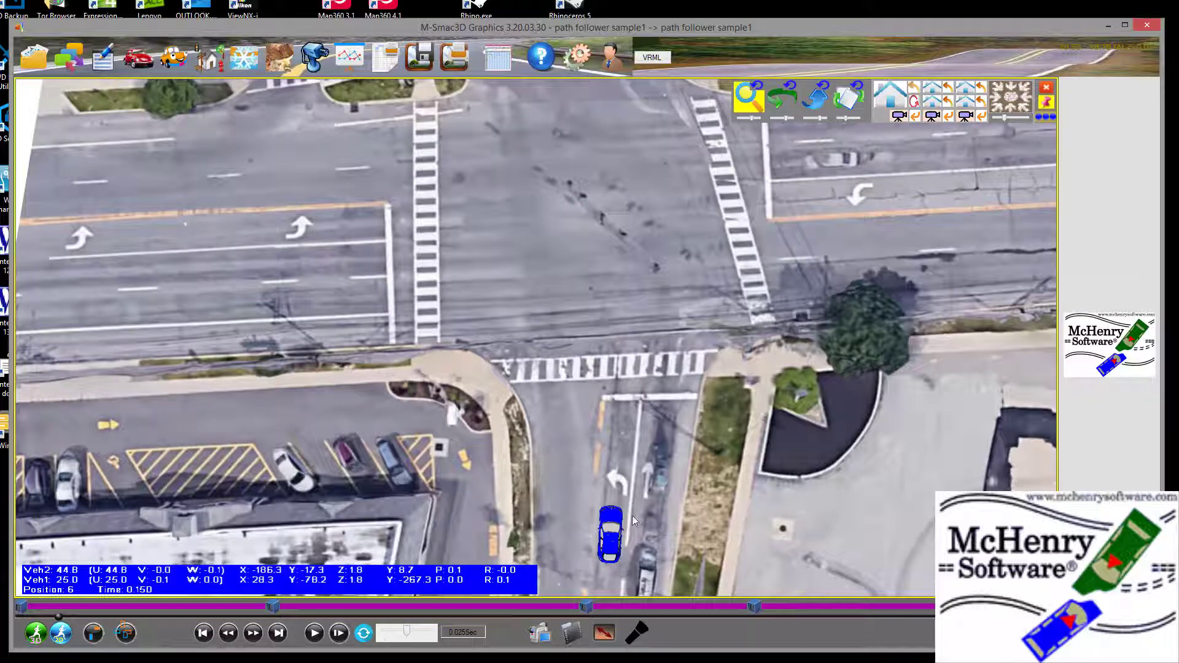
Change vehicle 1's graphics model and vehicle specs to the default spec of Chrysler_Pacifica.M3D
{"action": "left_click", "coordinate": [610, 531]}
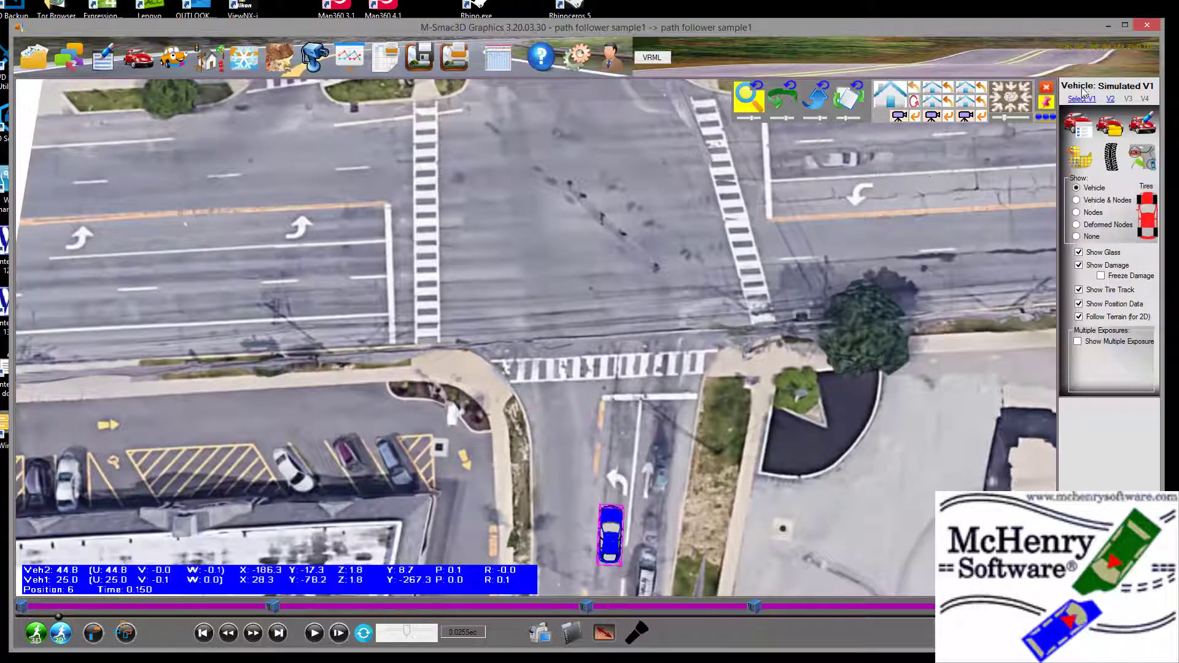
{"action": "left_click", "coordinate": [1110, 123]}
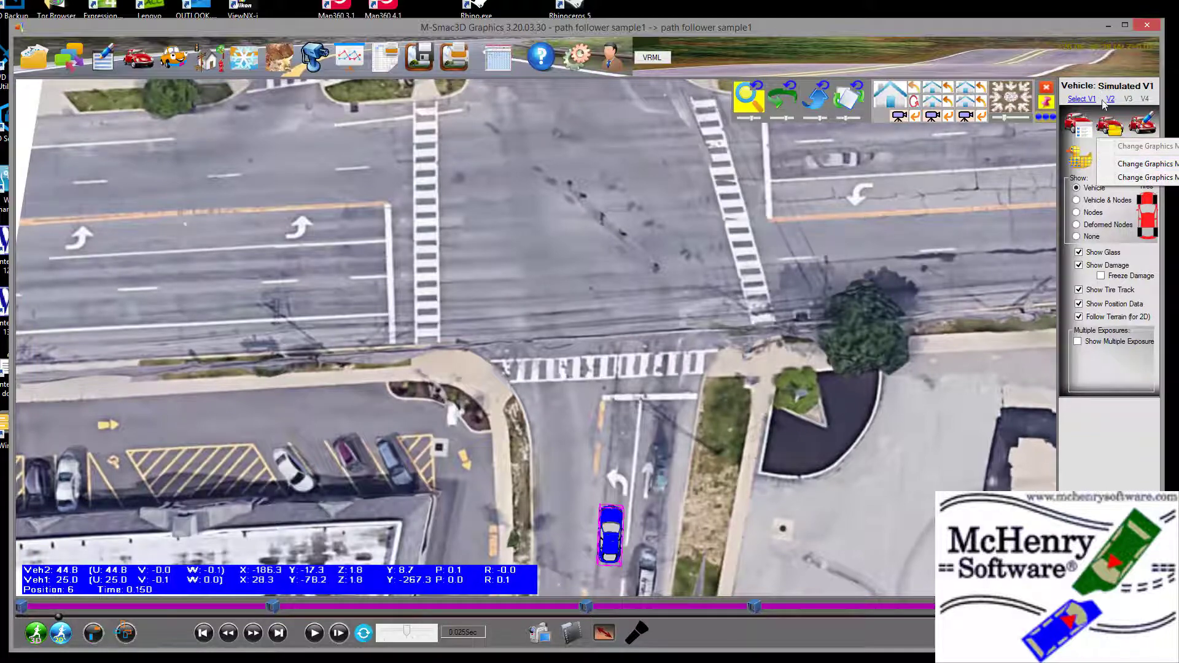
{"action": "left_click_drag", "start_coordinate": [1162, 88], "coordinate": [1017, 89]}
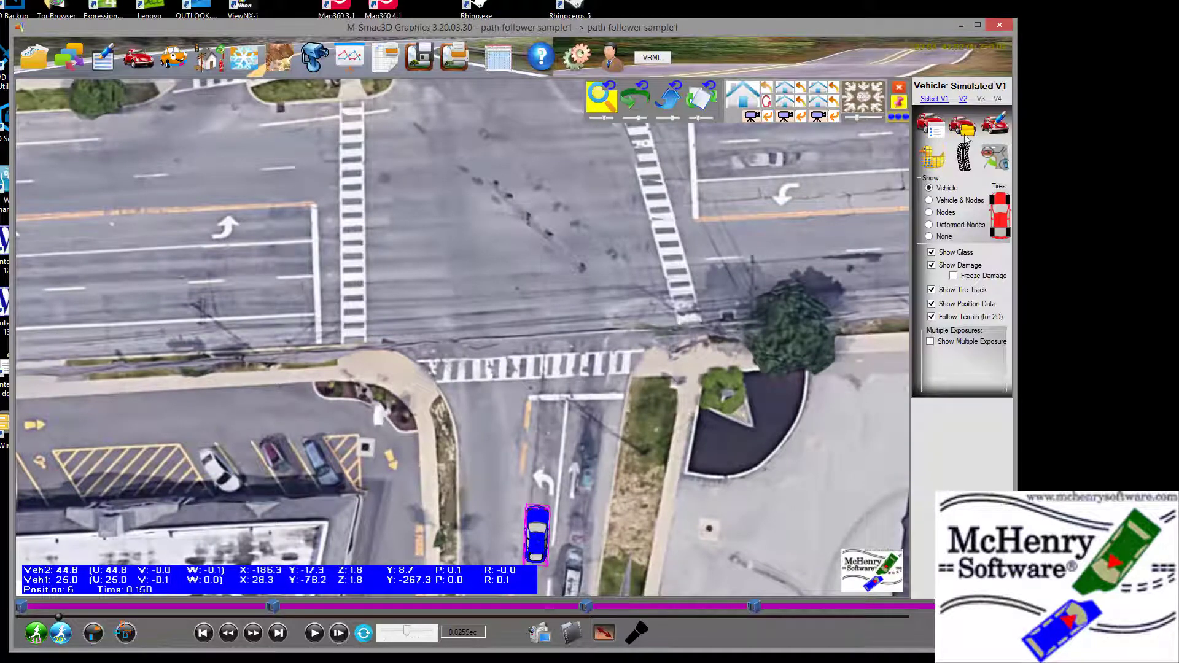
{"action": "left_click", "coordinate": [963, 126]}
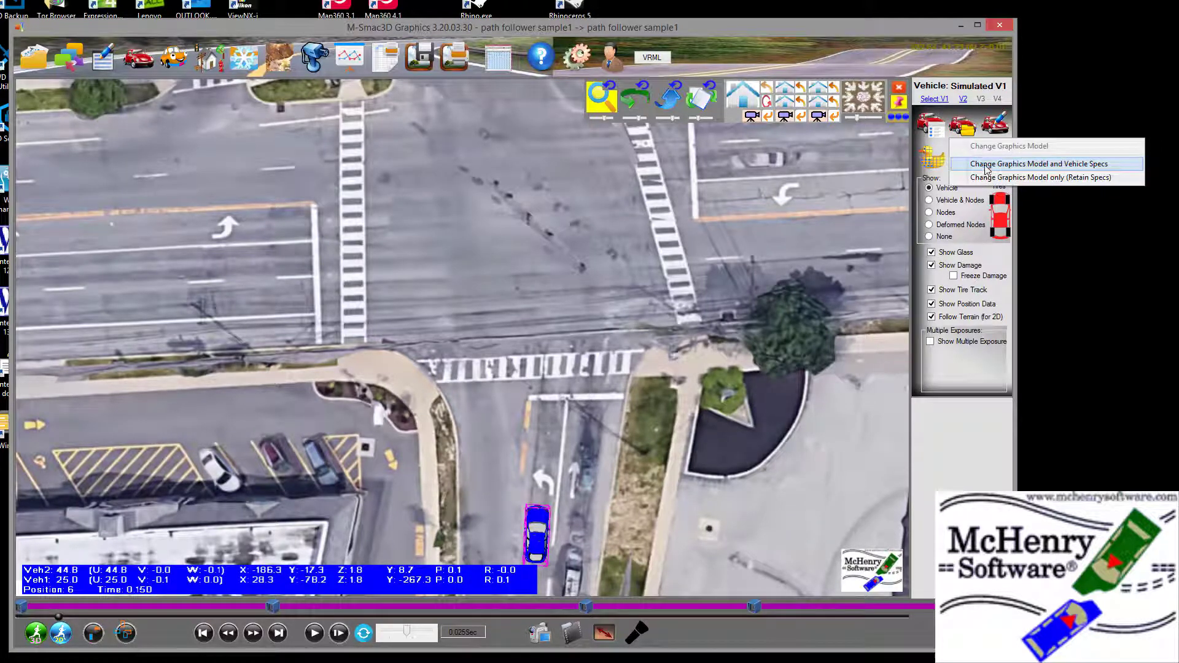
{"action": "left_click", "coordinate": [988, 166]}
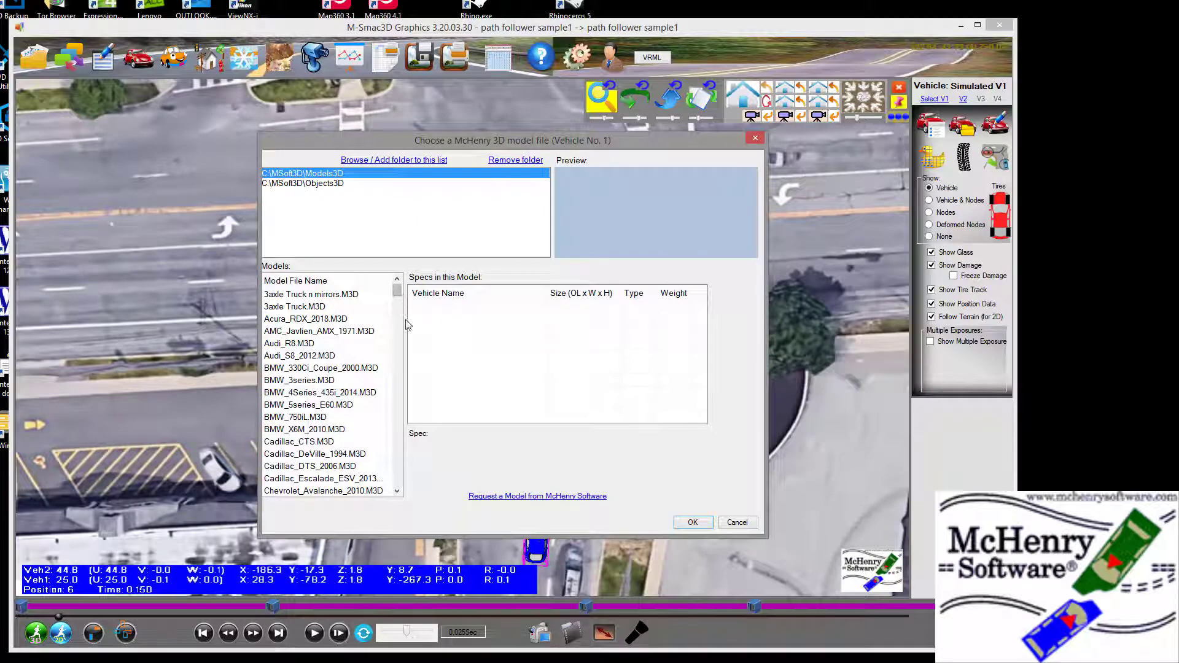
{"action": "left_click_drag", "start_coordinate": [400, 289], "coordinate": [400, 314]}
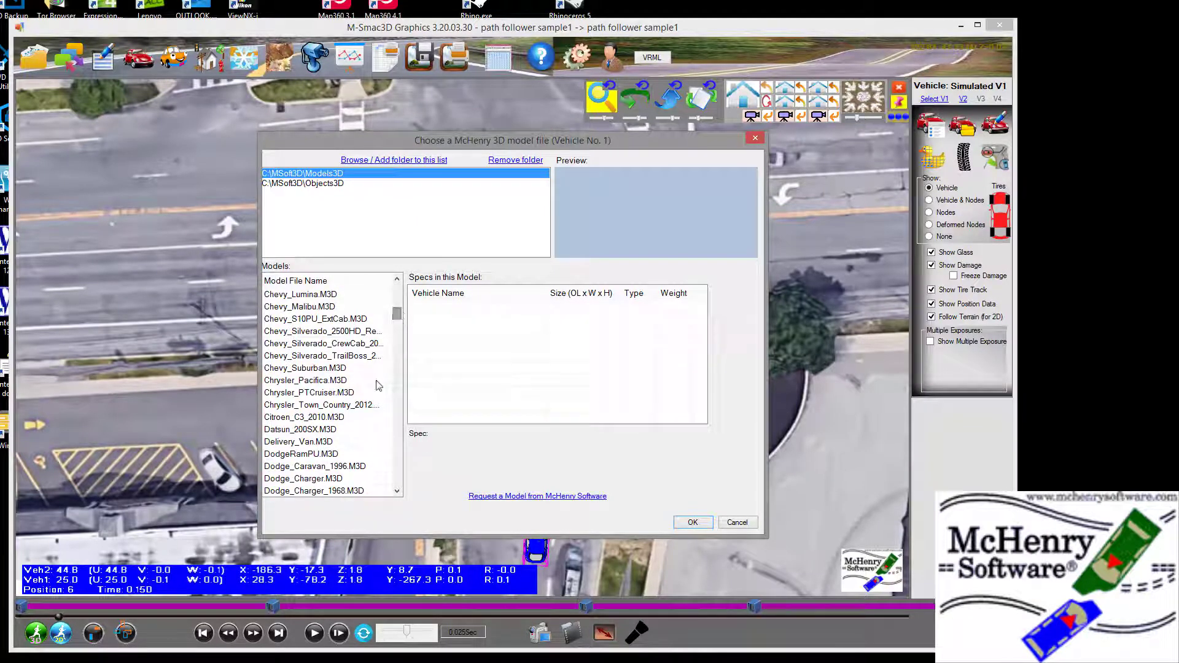
{"action": "left_click", "coordinate": [332, 381]}
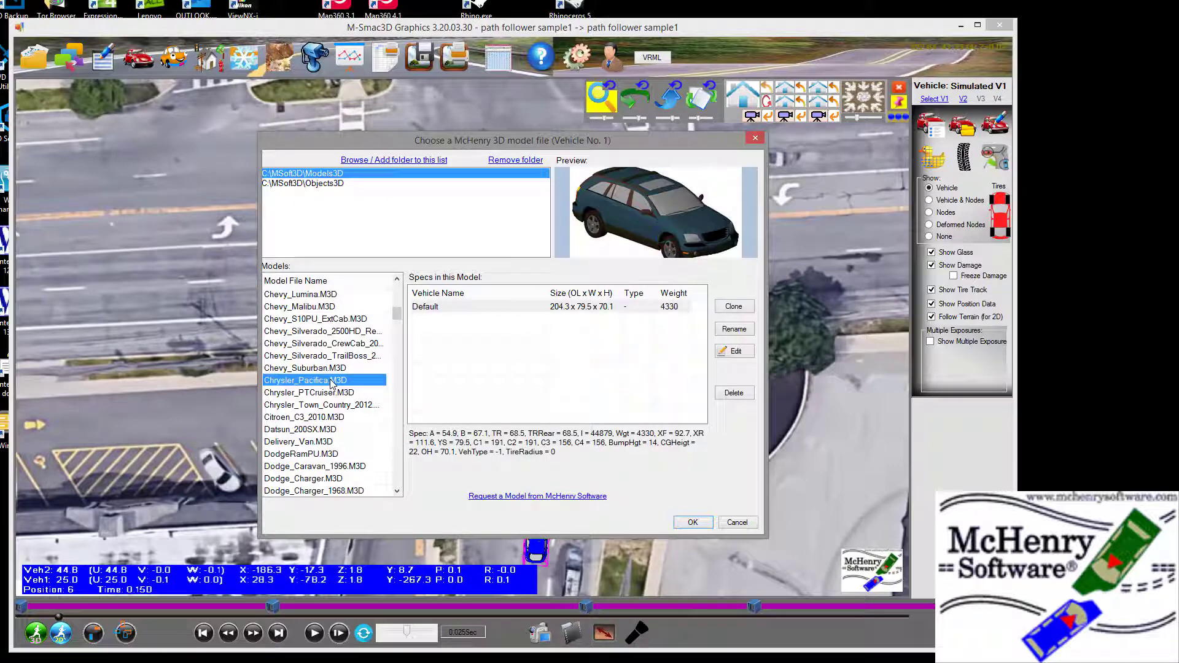
{"action": "left_click", "coordinate": [694, 522]}
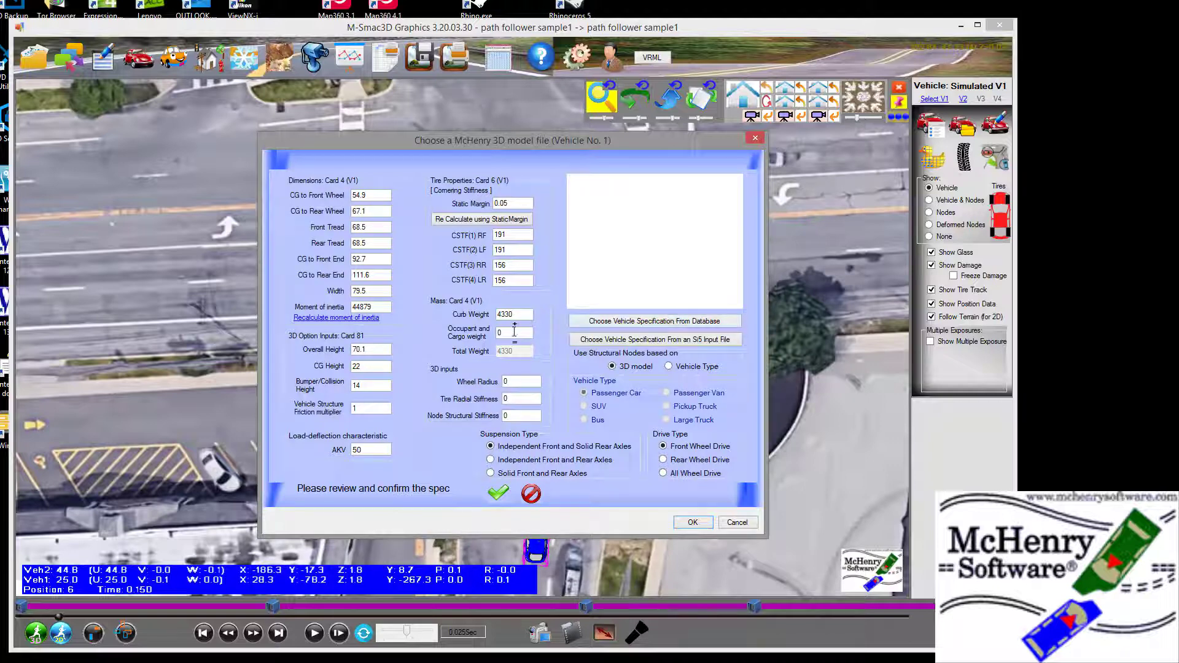
Set vehicle 1's occupant and cargo weight to 200 and confirm the vehicle specification
{"action": "left_click_drag", "start_coordinate": [515, 332], "coordinate": [476, 328]}
{"action": "type", "text": "200"}
{"action": "left_click", "coordinate": [497, 493]}
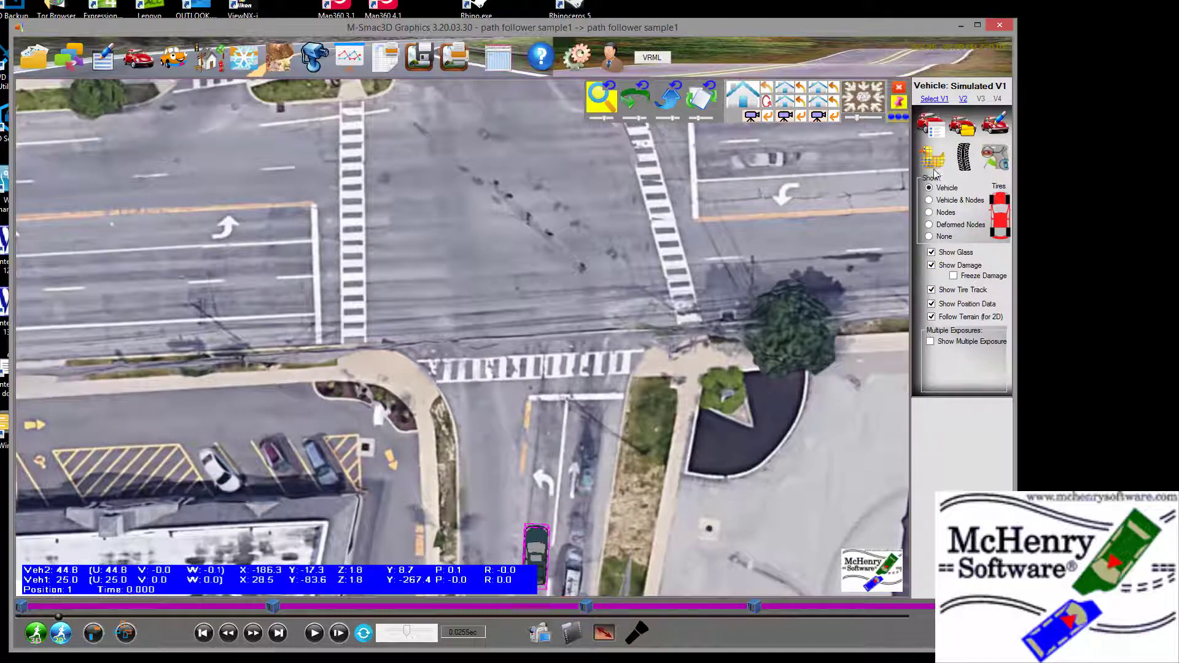
Recolor vehicle 1's blue main body color to the muted brownish red from the basic colors
{"action": "left_click", "coordinate": [999, 128]}
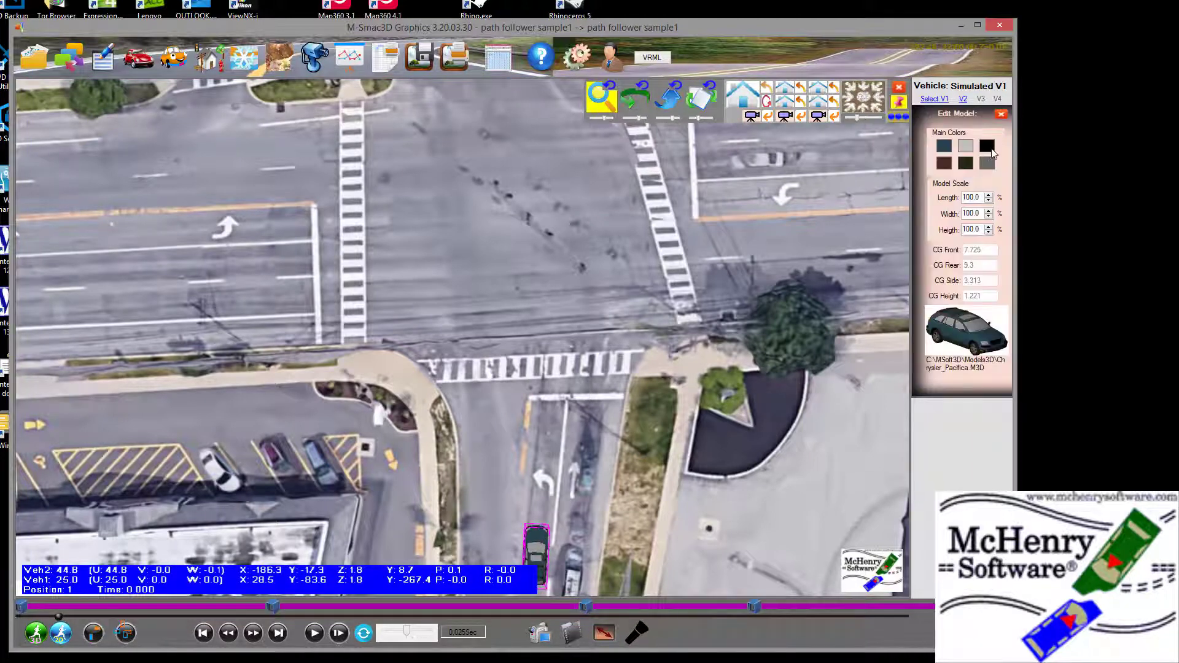
{"action": "left_click", "coordinate": [944, 147]}
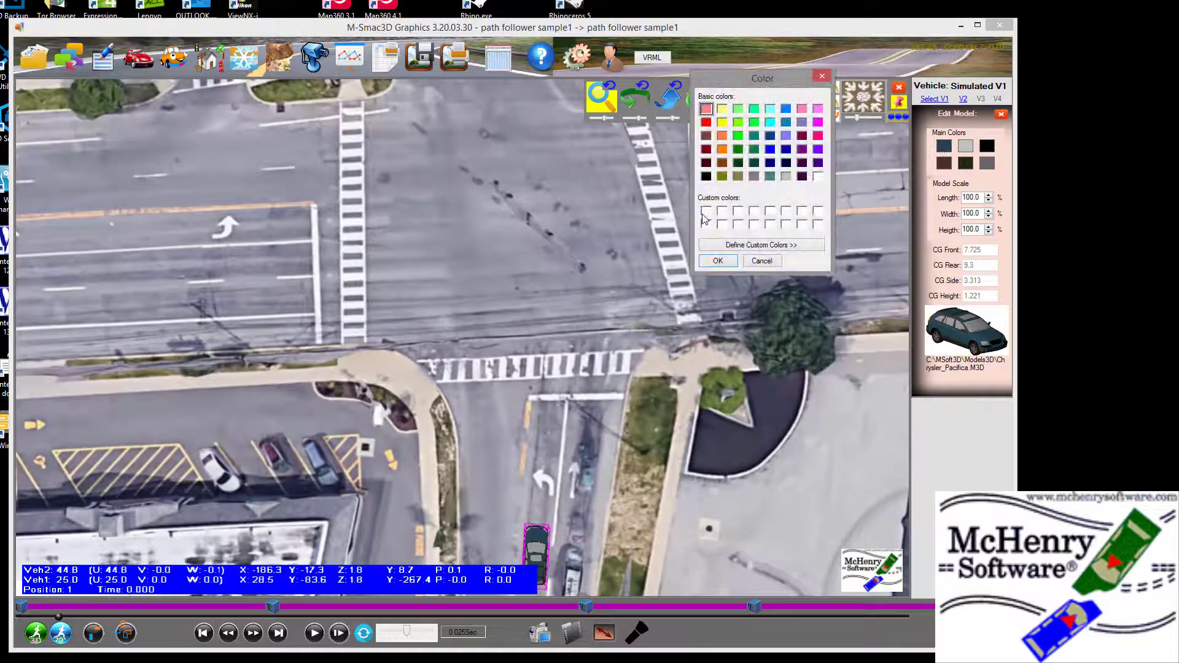
{"action": "left_click", "coordinate": [708, 150]}
{"action": "left_click", "coordinate": [707, 138]}
{"action": "left_click", "coordinate": [717, 262]}
{"action": "left_click", "coordinate": [188, 397]}
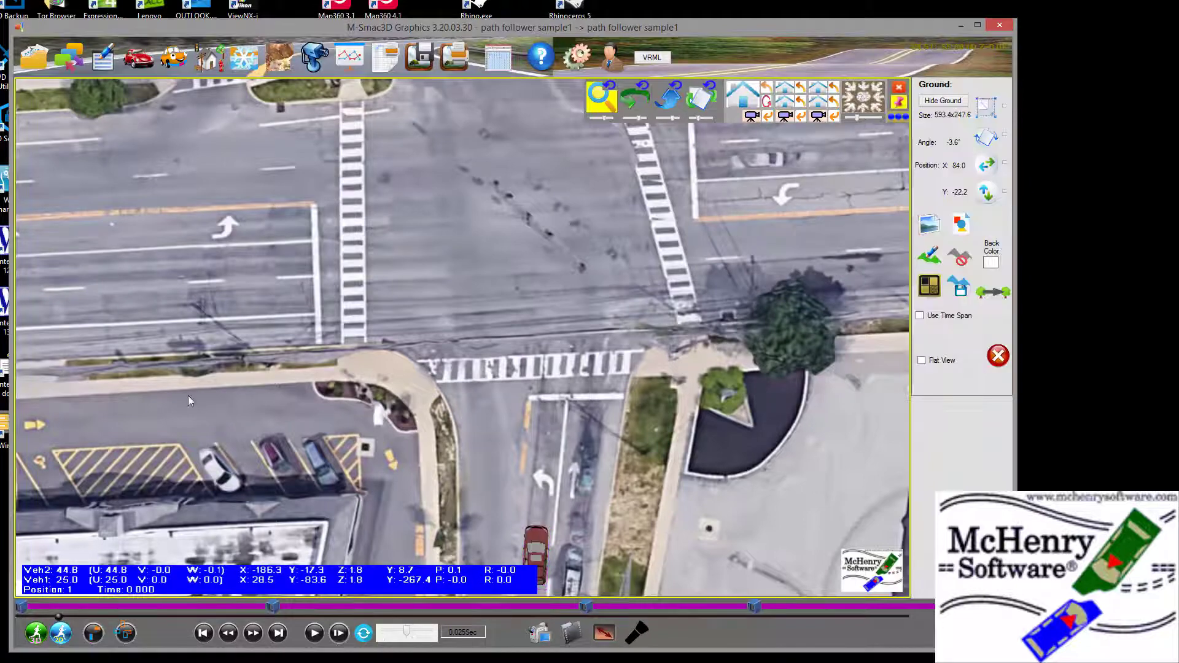
Rerun the simulation in 3D with the new vehicle 1 and play back the motion
{"action": "scroll", "coordinate": [112, 267], "scroll_direction": "down", "scroll_amount": 1}
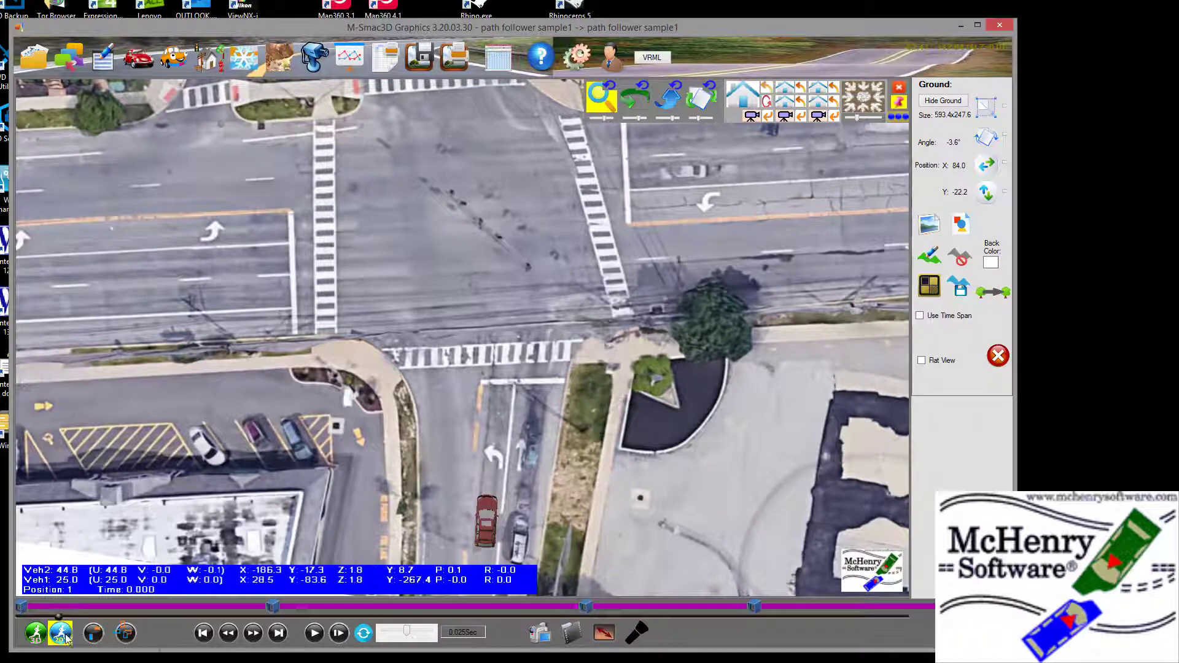
{"action": "left_click", "coordinate": [35, 634]}
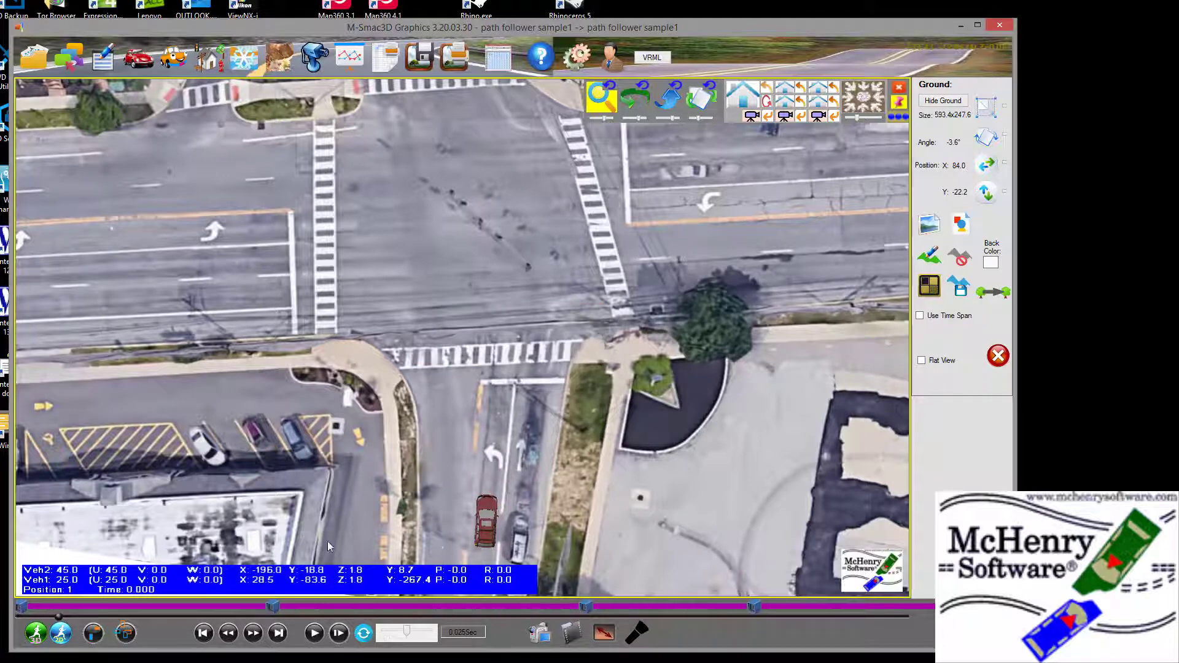
{"action": "left_click", "coordinate": [312, 633]}
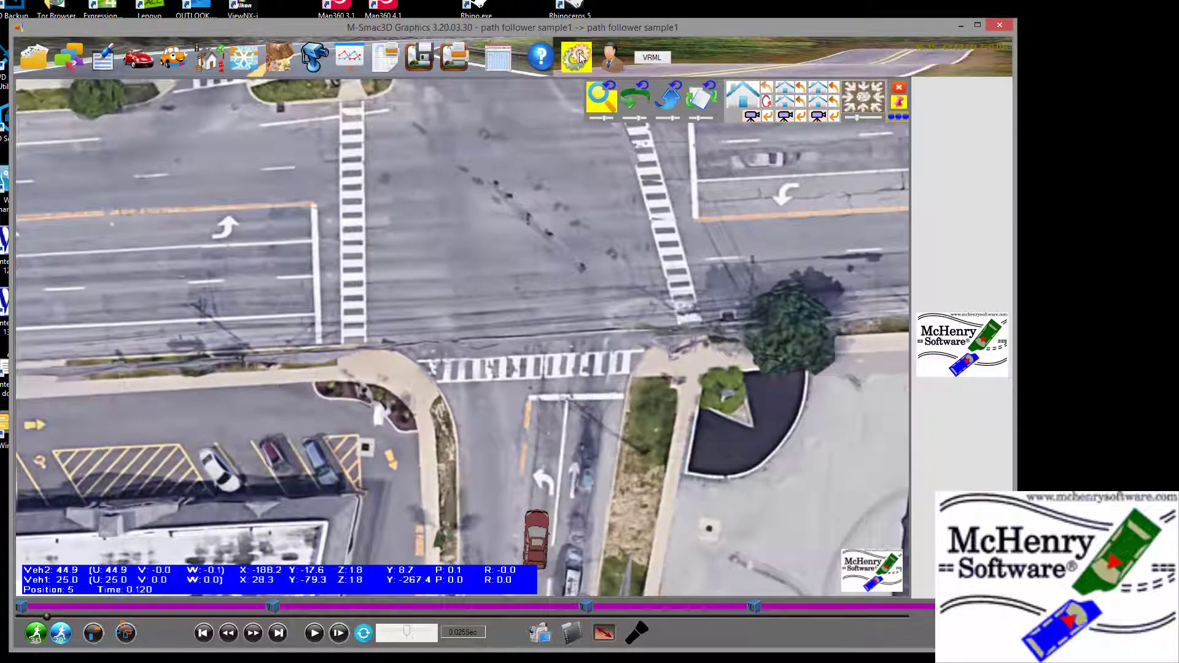
Display the Path/Driver line in the scene by turning off its Hide option in the display settings
{"action": "left_click", "coordinate": [581, 58]}
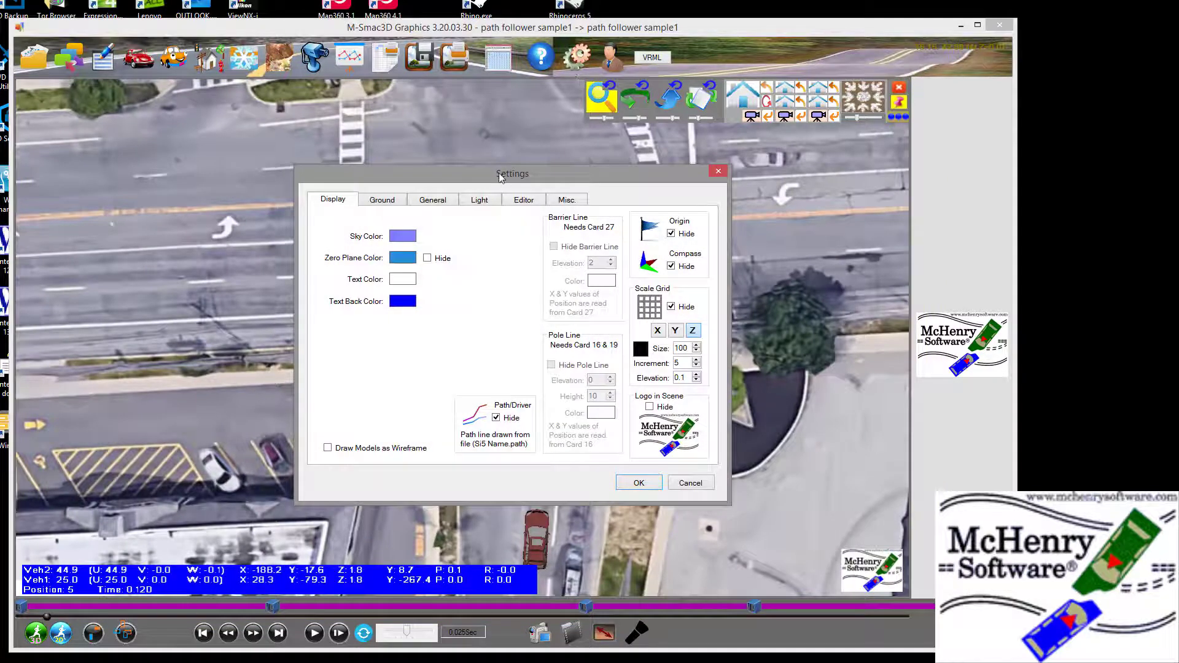
{"action": "left_click_drag", "start_coordinate": [500, 177], "coordinate": [466, 160]}
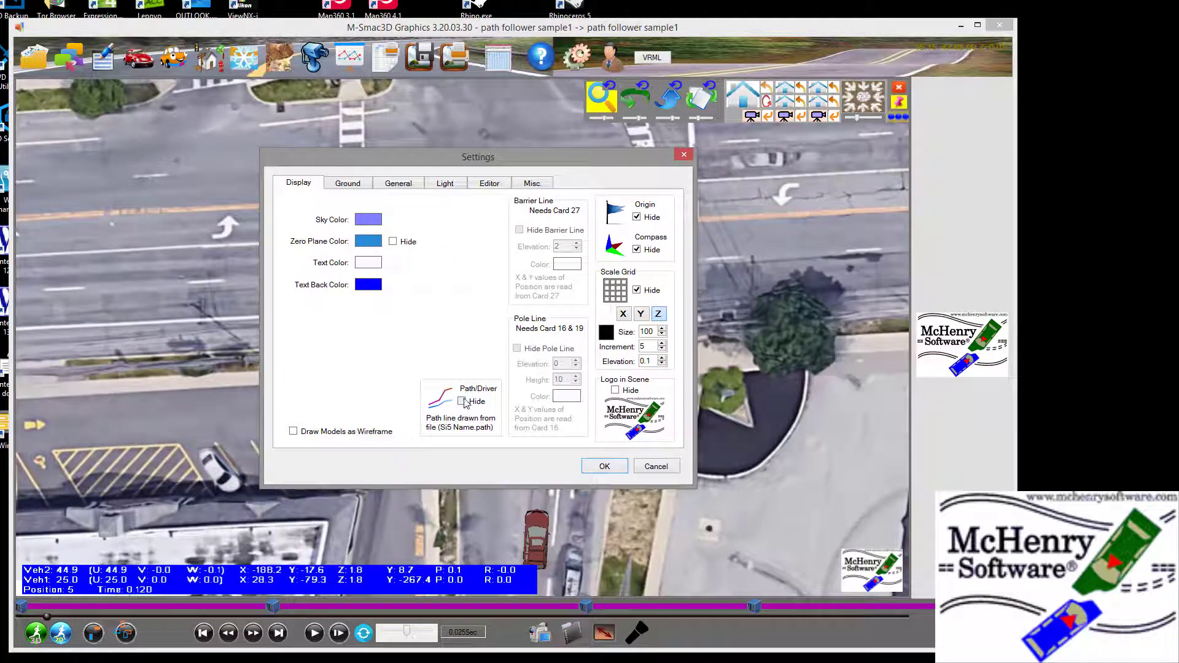
{"action": "left_click", "coordinate": [605, 466]}
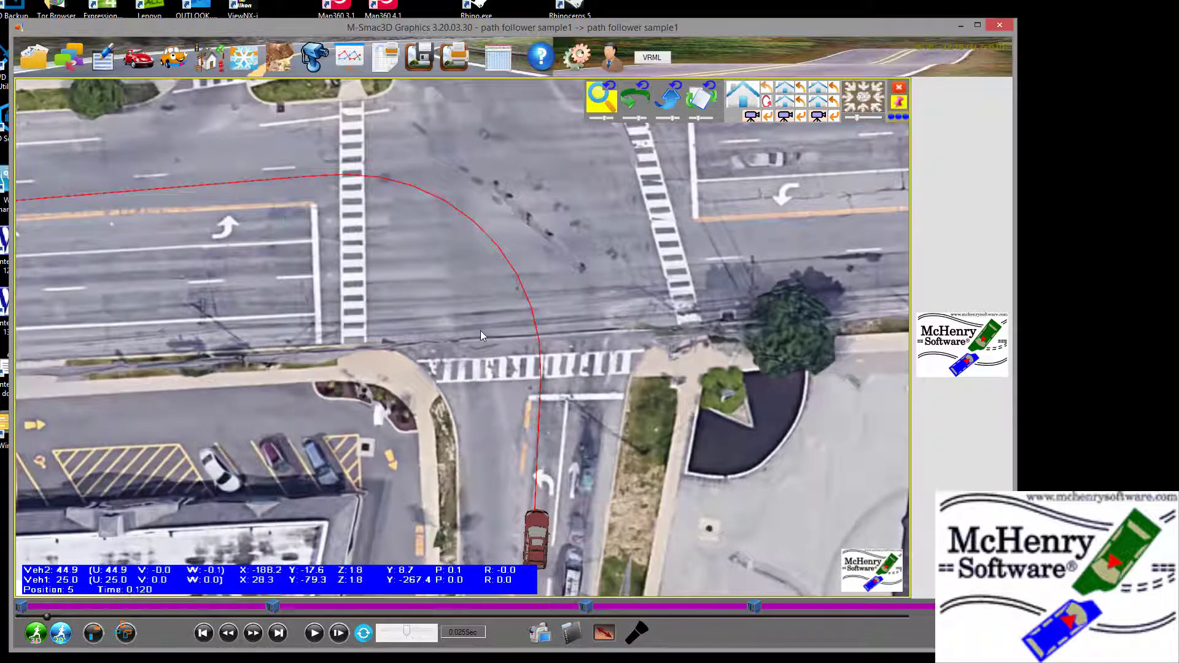
Review the Msmac input cards without changing them and examine the steer table in Vehicle01Steer.txt in TextPad
{"action": "left_click", "coordinate": [103, 57]}
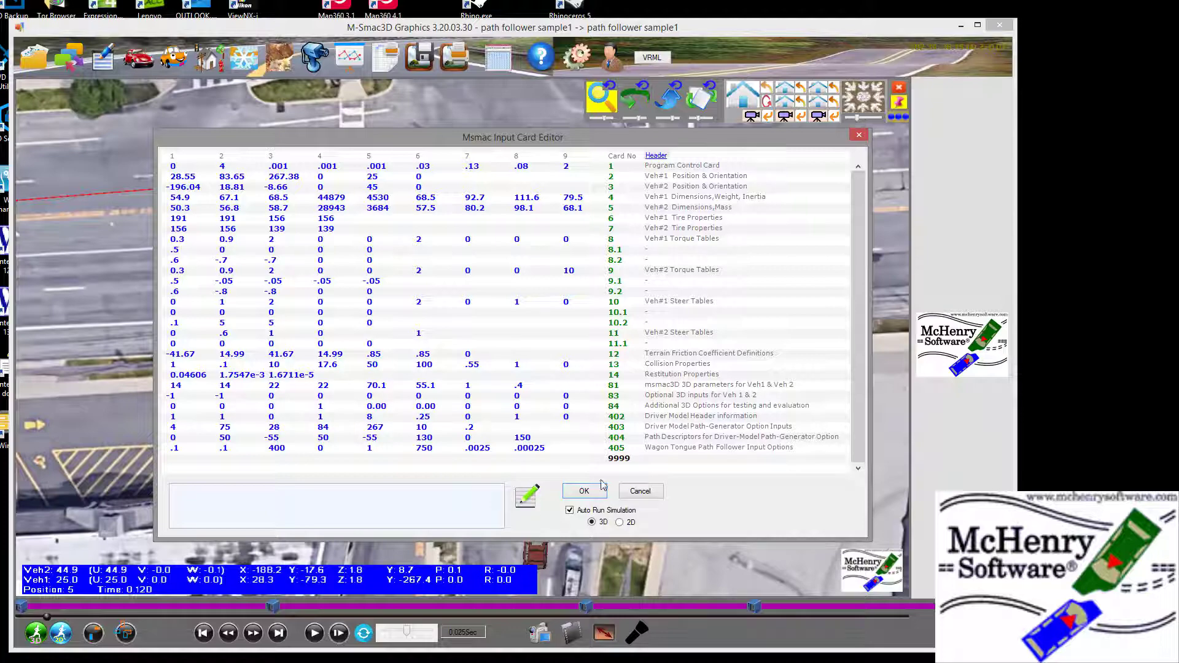
{"action": "left_click", "coordinate": [656, 495]}
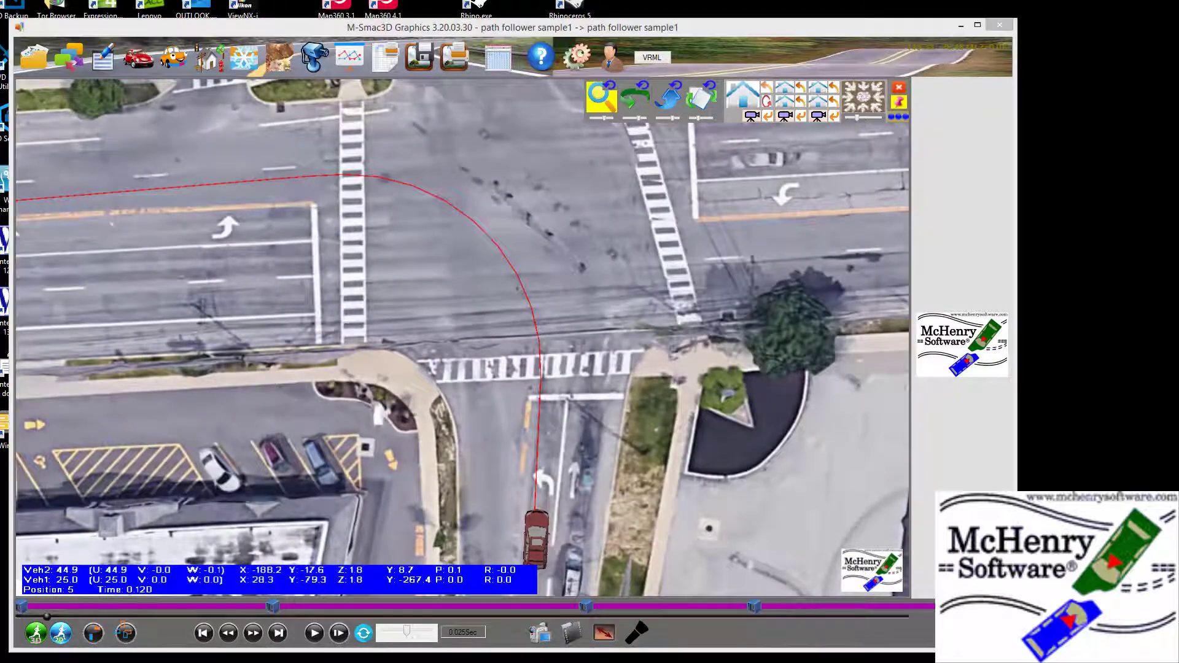
{"action": "left_click", "coordinate": [236, 571]}
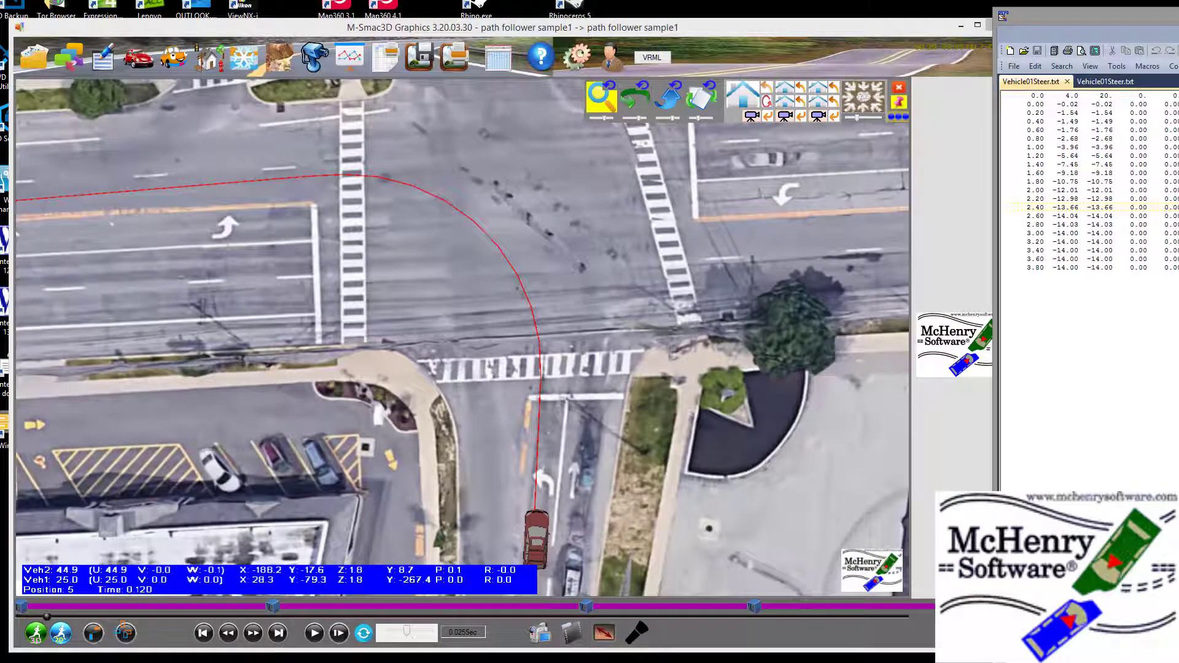
{"action": "left_click_drag", "start_coordinate": [1178, 20], "coordinate": [300, 67]}
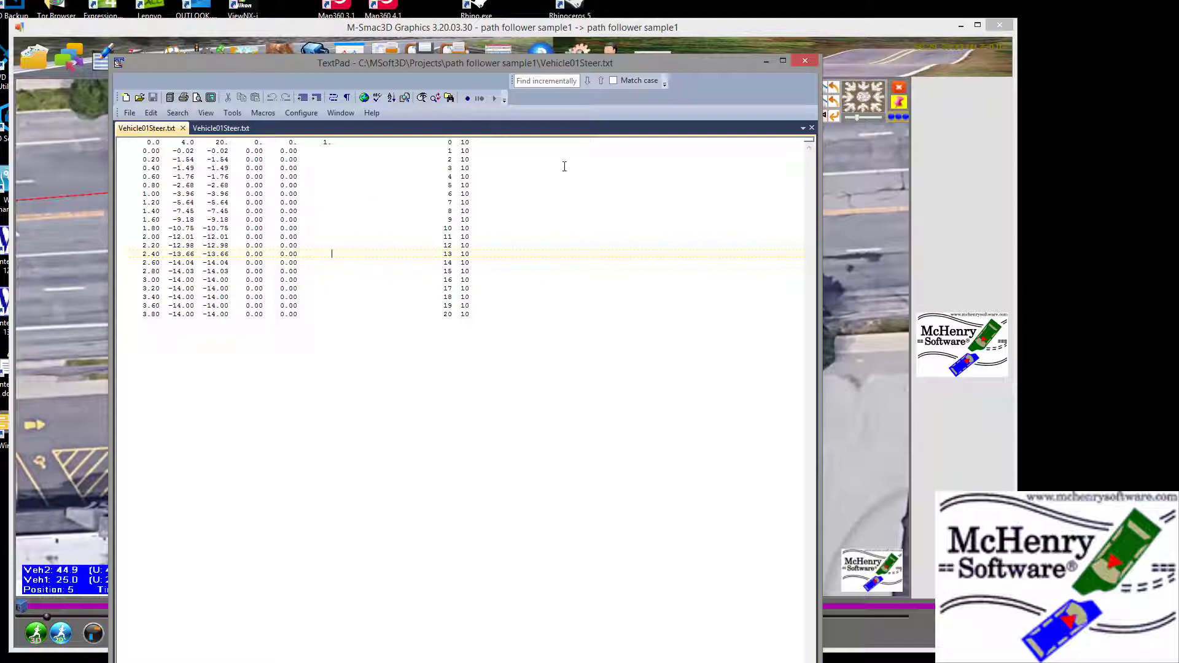
{"action": "left_click", "coordinate": [803, 61]}
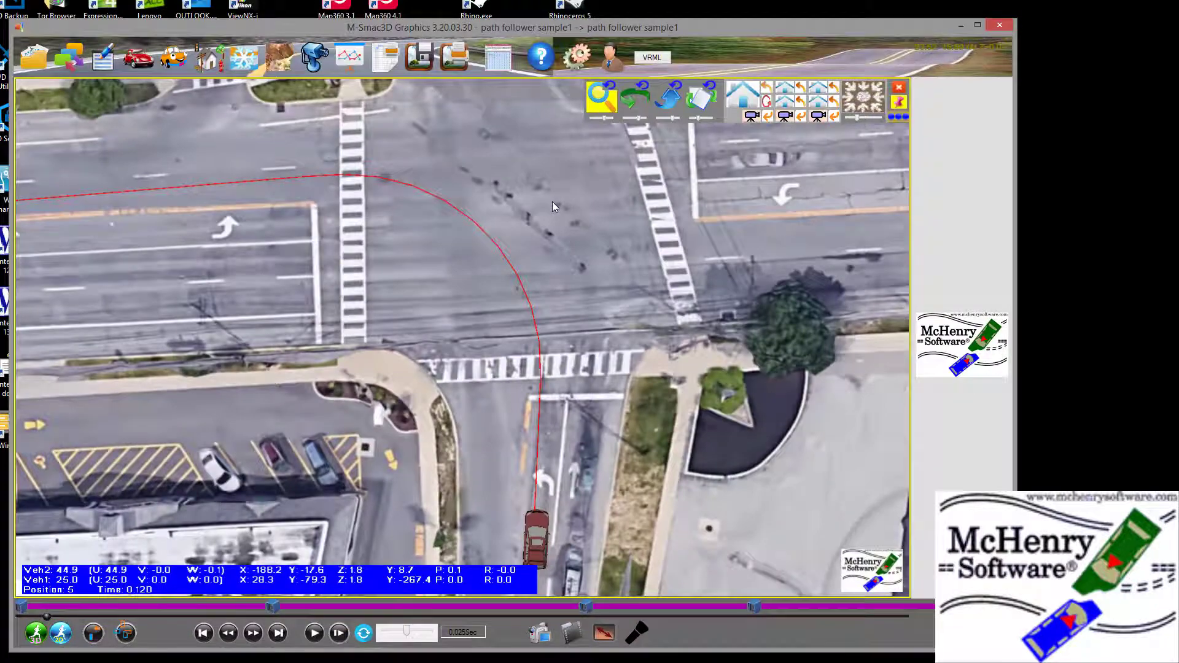